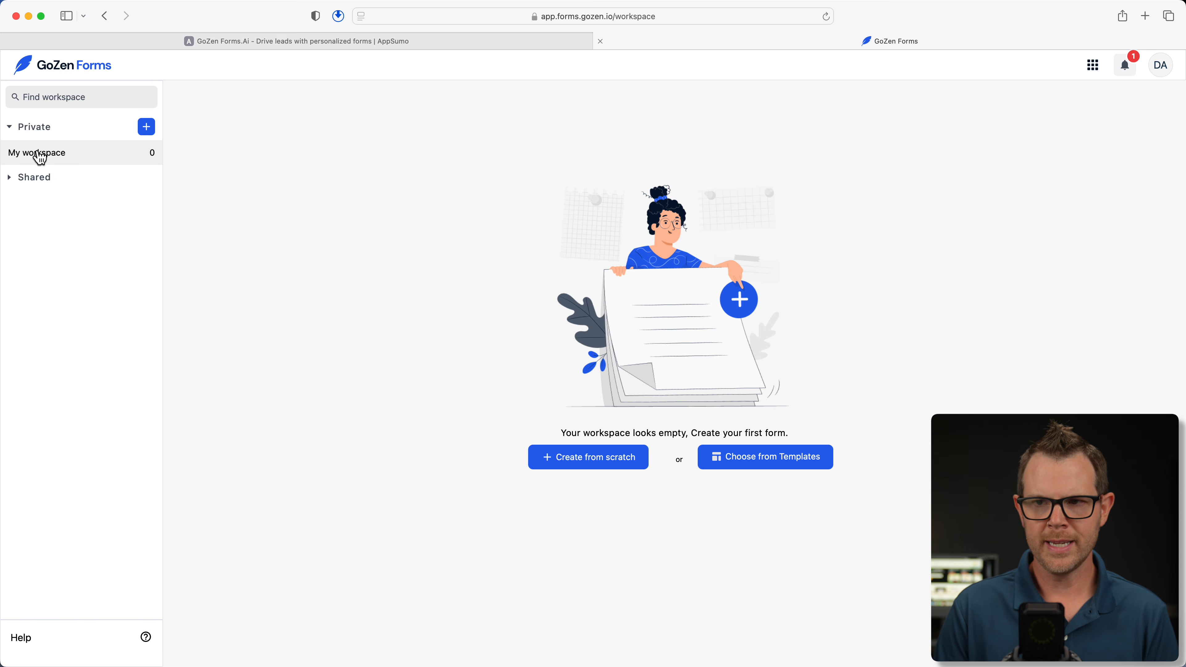
Step: Create a new private workspace named "Quizzes"
left_click(147, 129)
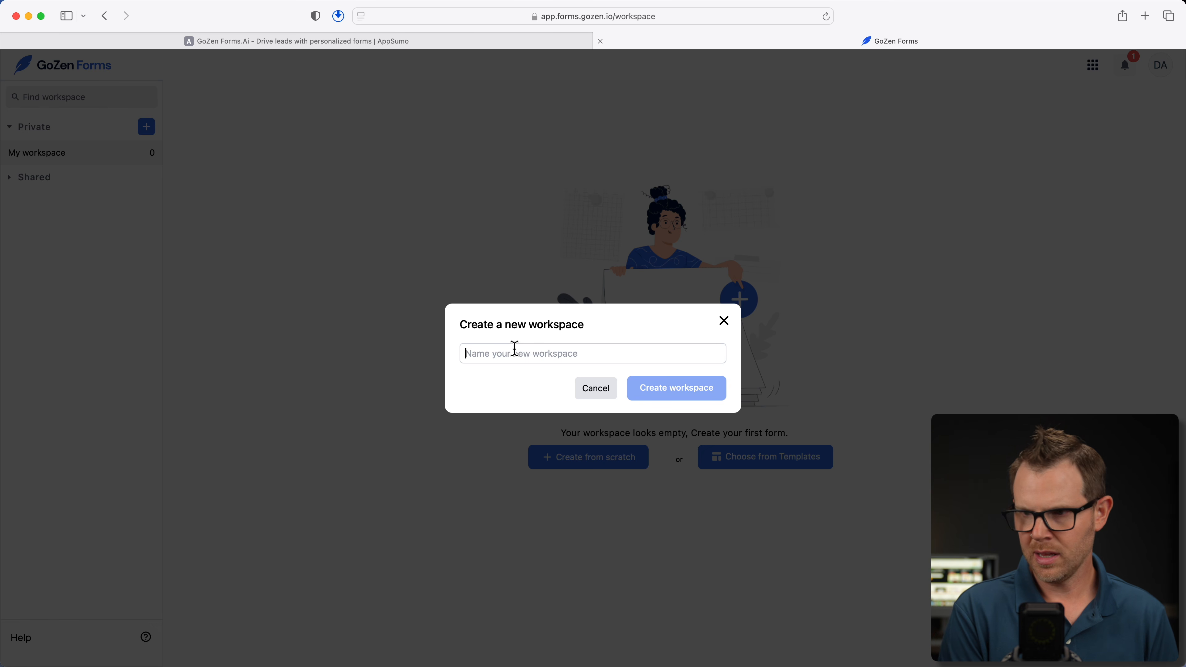
type("Quizzes")
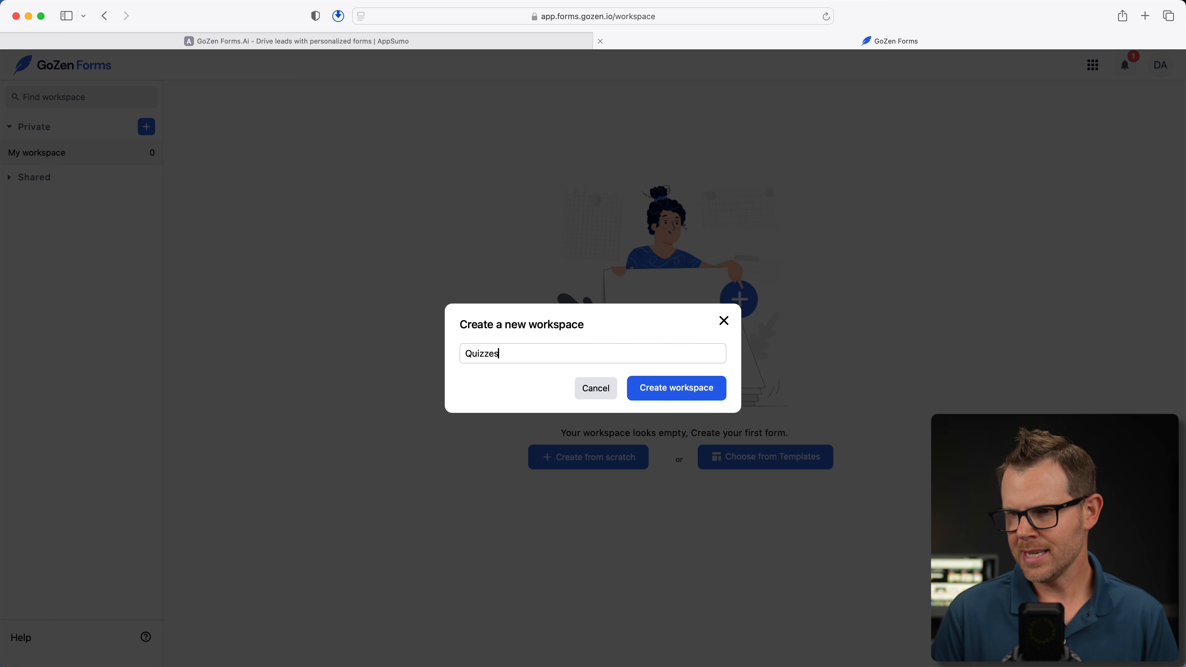
left_click(673, 389)
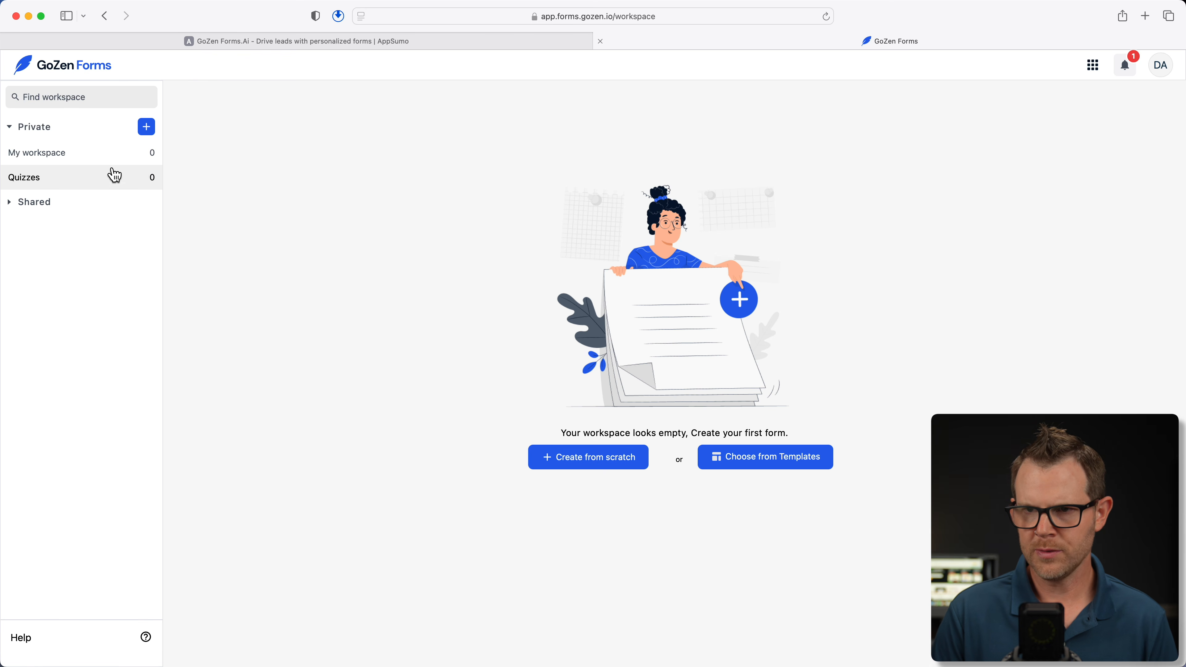
Step: Create another private workspace, naming it with the account owner's full name
left_click(147, 127)
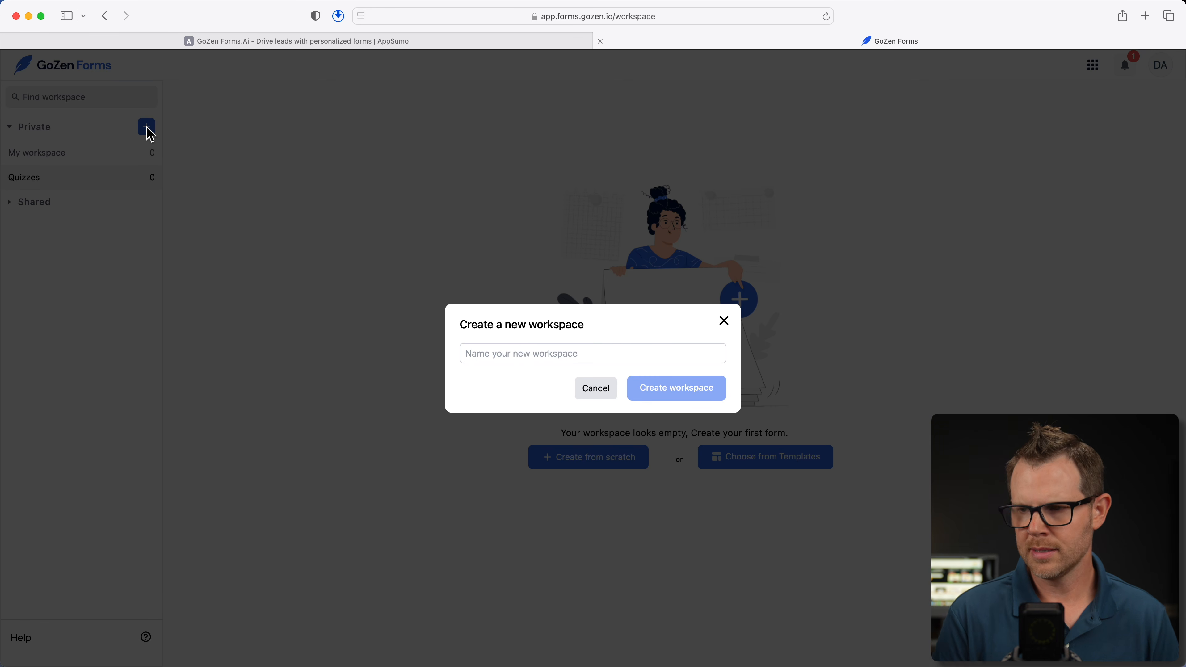
type("Dave Swift")
key("Return")
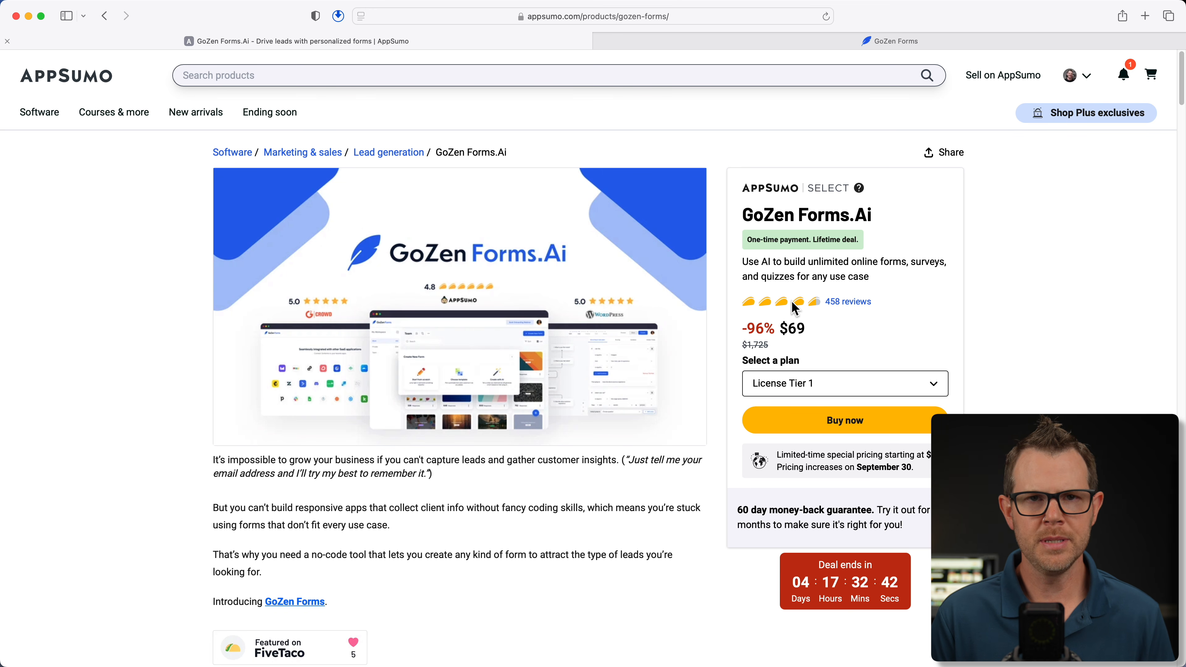
Step: Return to GoZen Forms, browse the template gallery from the empty workspace, and search it for "Contact"
left_click(800, 44)
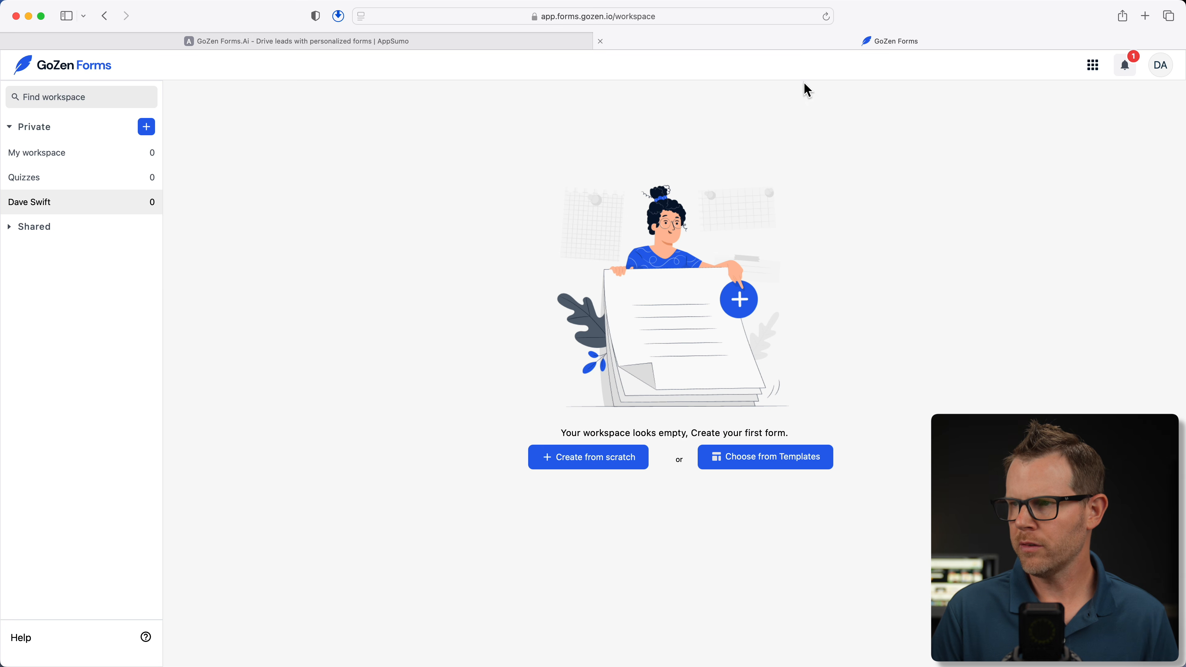
left_click(773, 465)
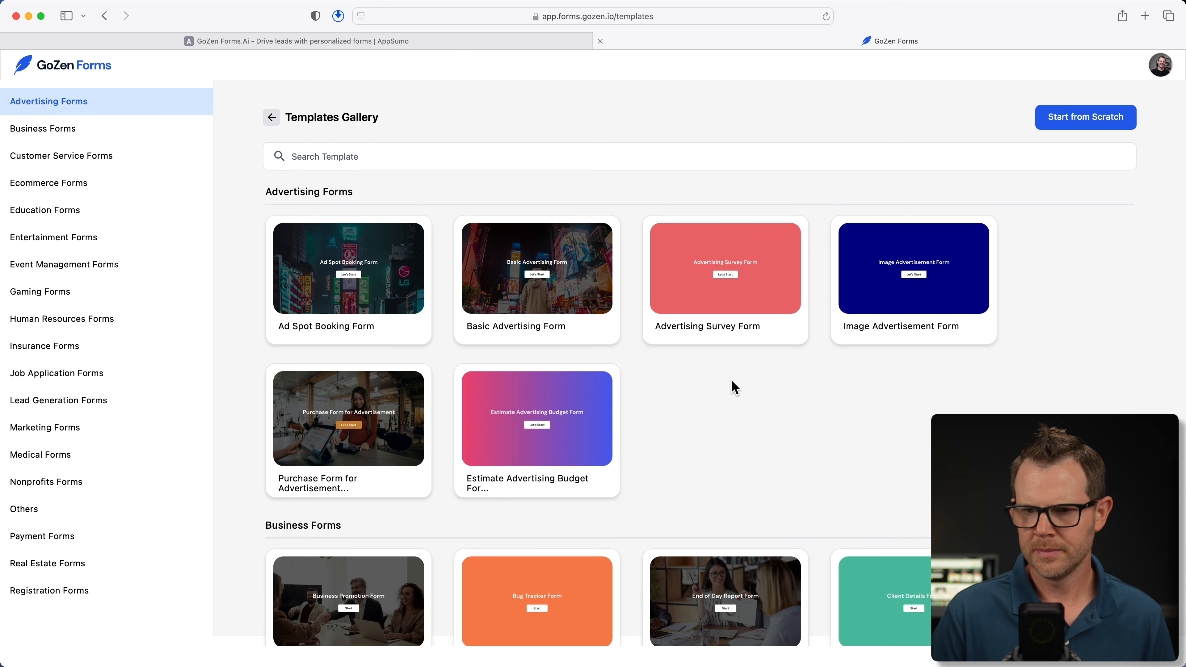
scroll(788, 462, "down", 3)
scroll(789, 465, "down", 10)
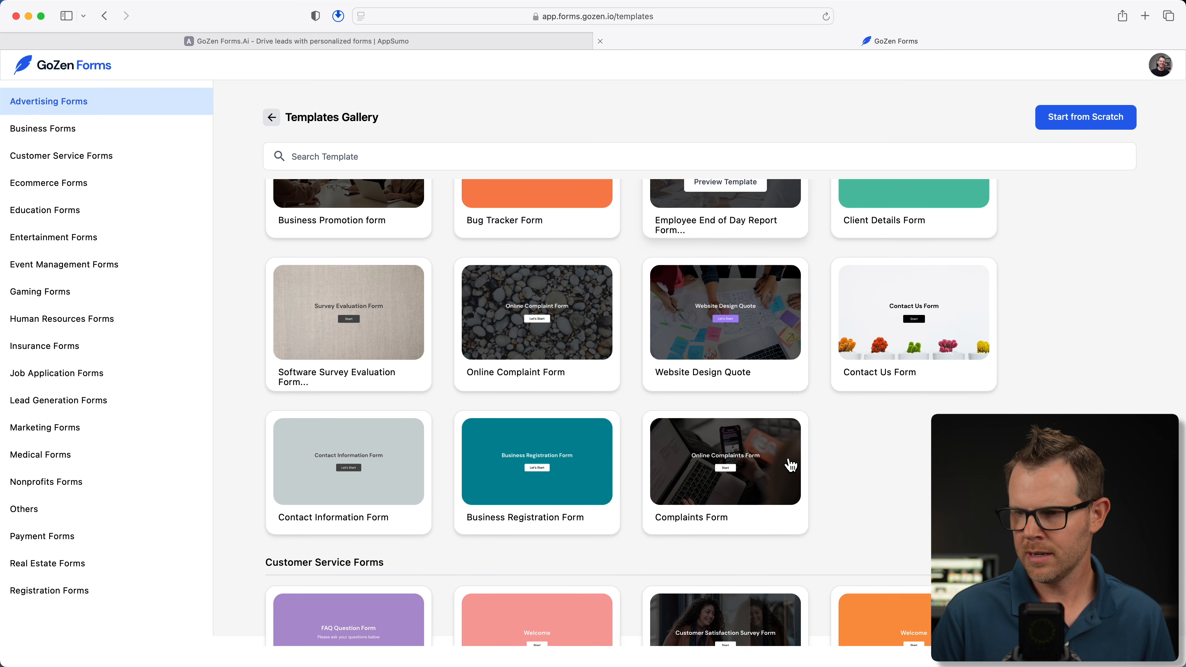
scroll(789, 464, "down", 9)
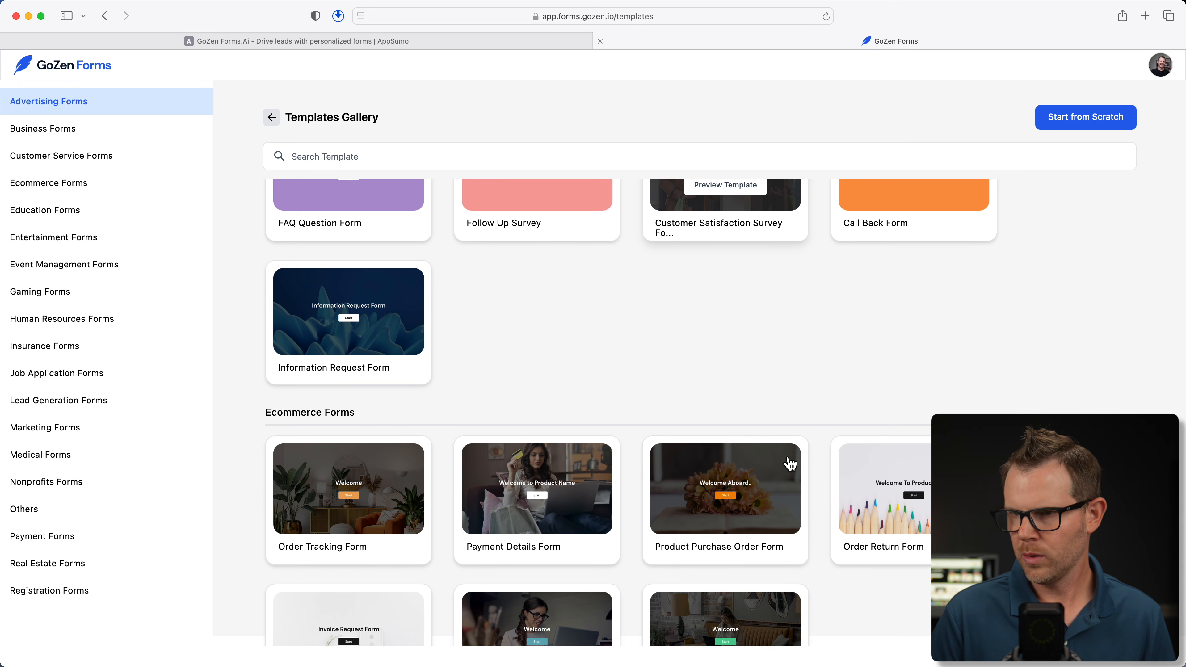
scroll(788, 463, "down", 4)
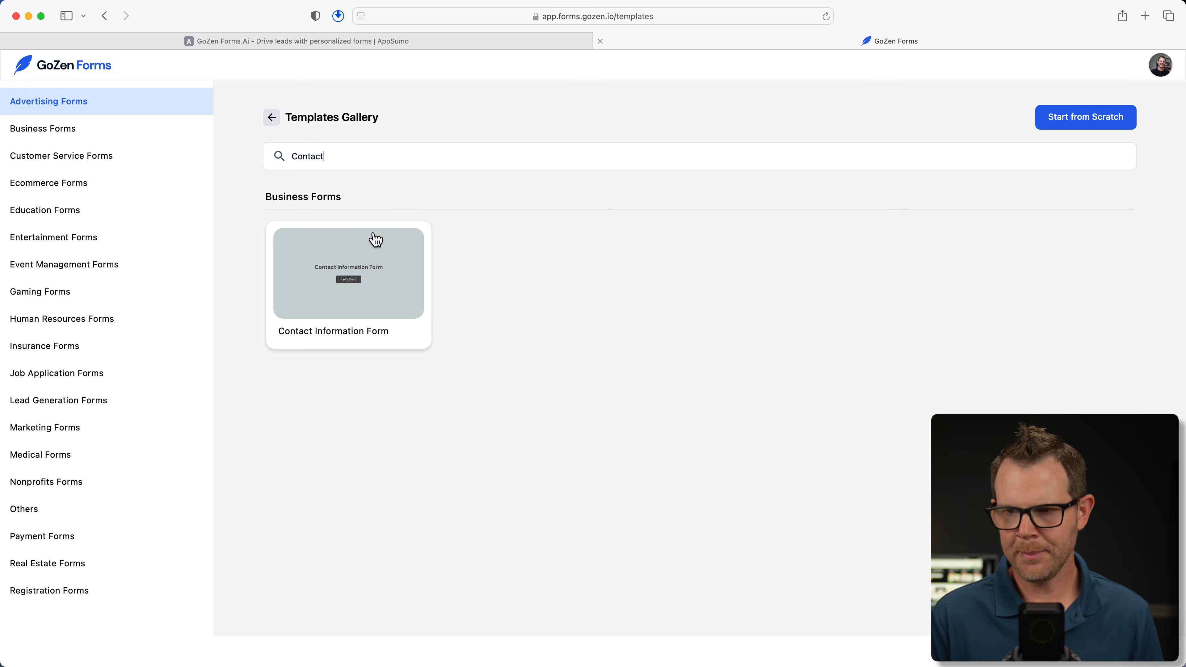
Step: Preview the Contact Information Form template and go through its questions without answering, up to Comments or Questions
mouse_move(371, 309)
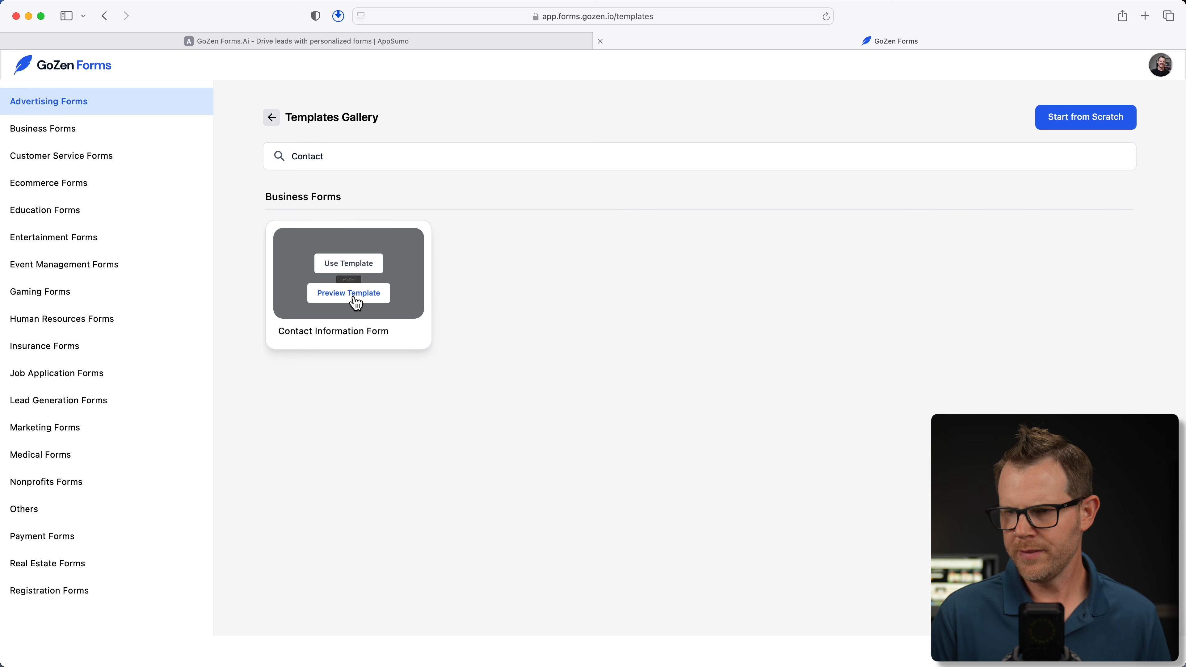
left_click(357, 304)
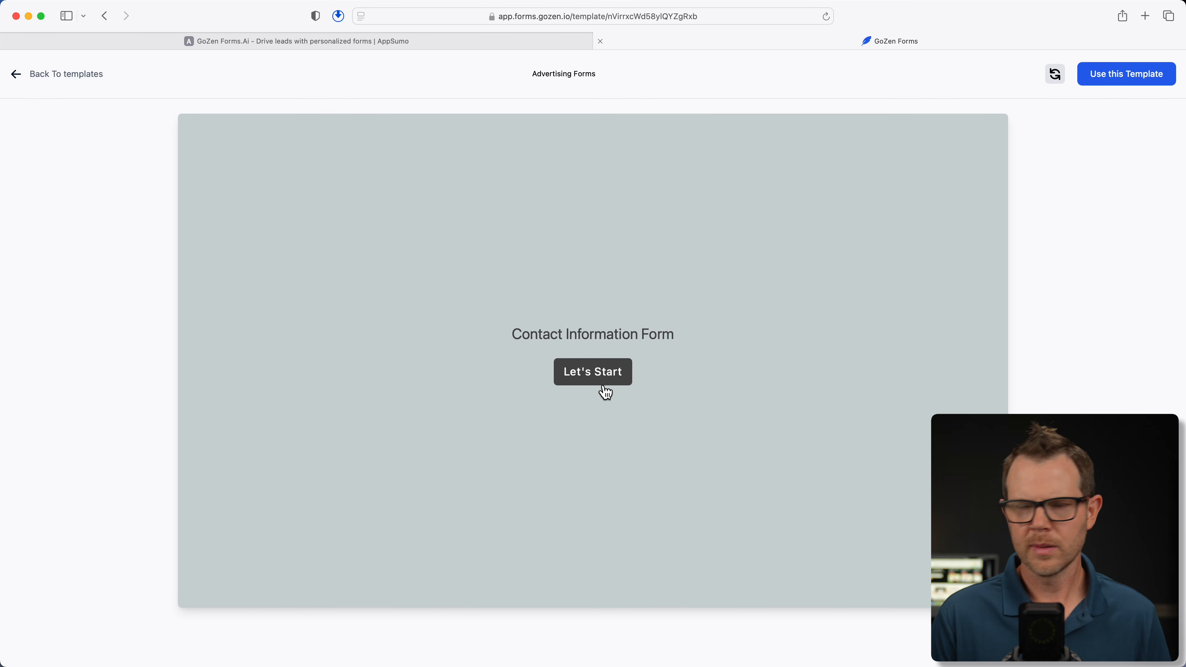
left_click(612, 383)
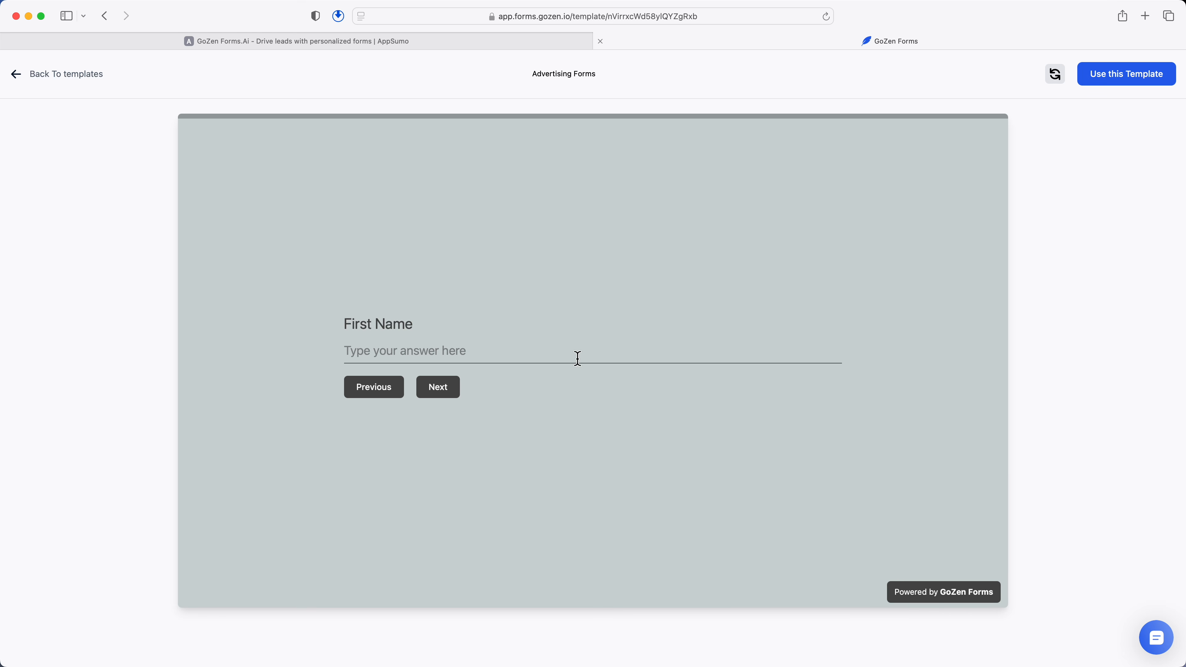
left_click(435, 387)
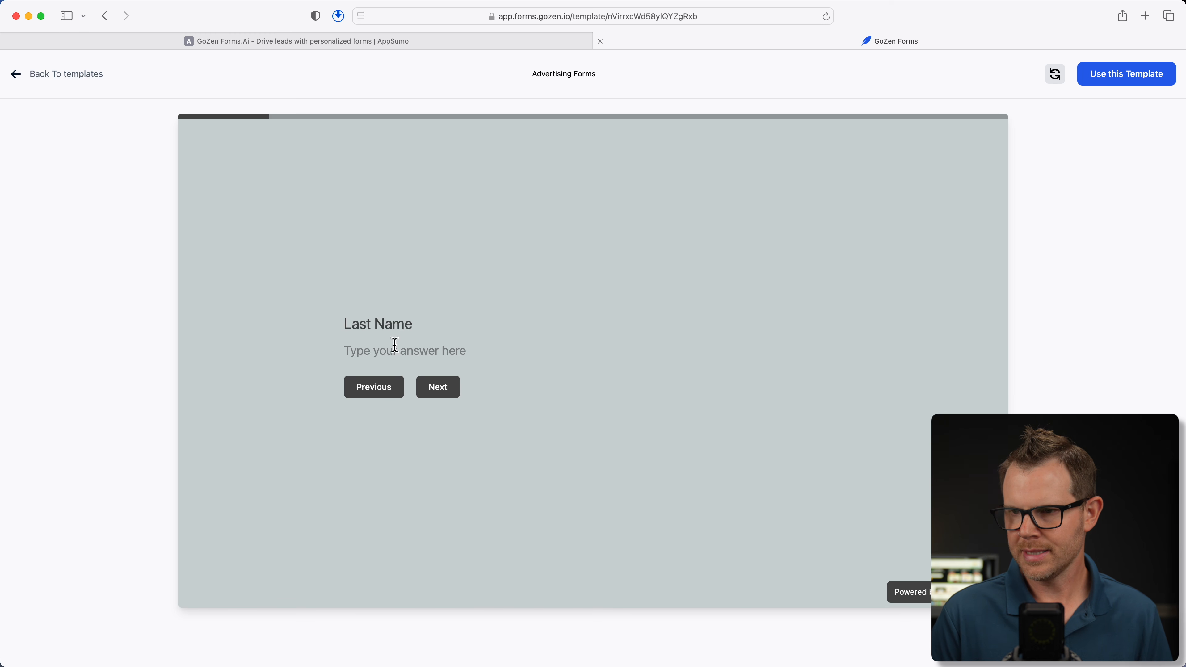
left_click(443, 395)
left_click(444, 396)
left_click(445, 395)
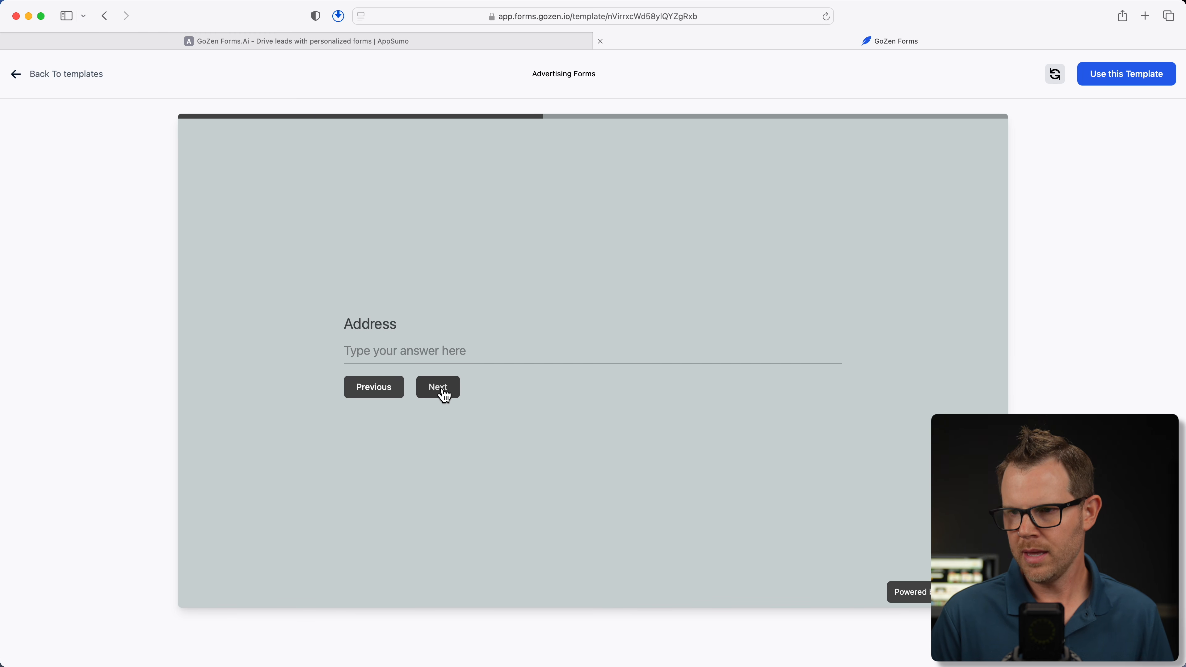
left_click(445, 396)
left_click(445, 396)
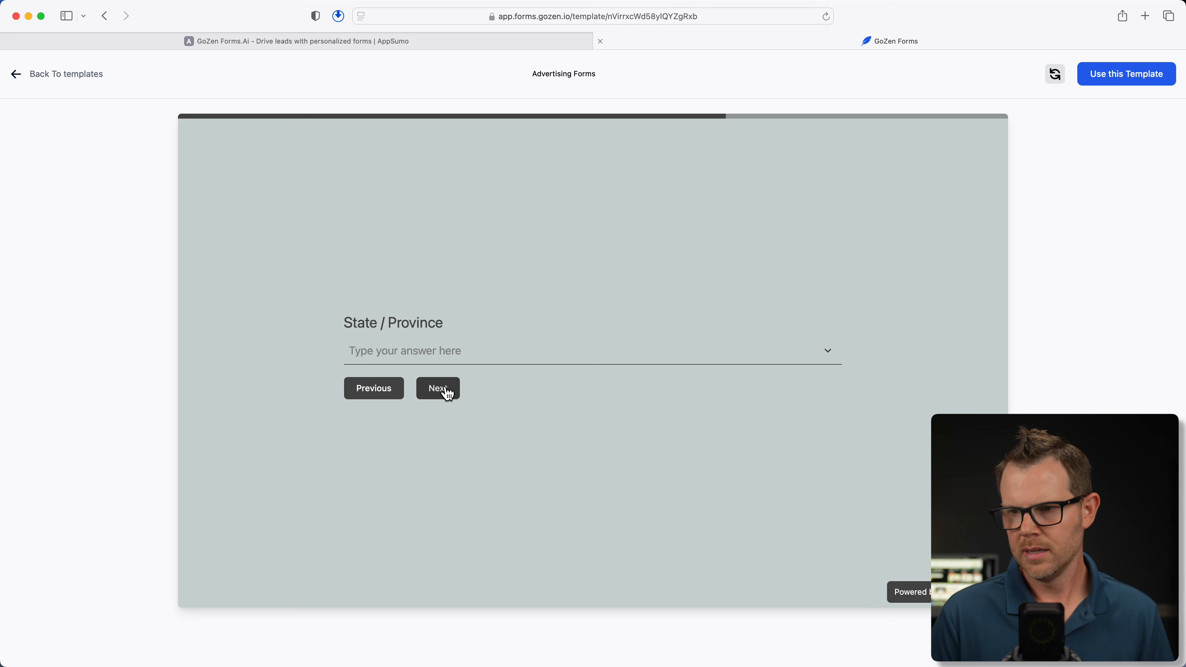
left_click(448, 394)
left_click(449, 394)
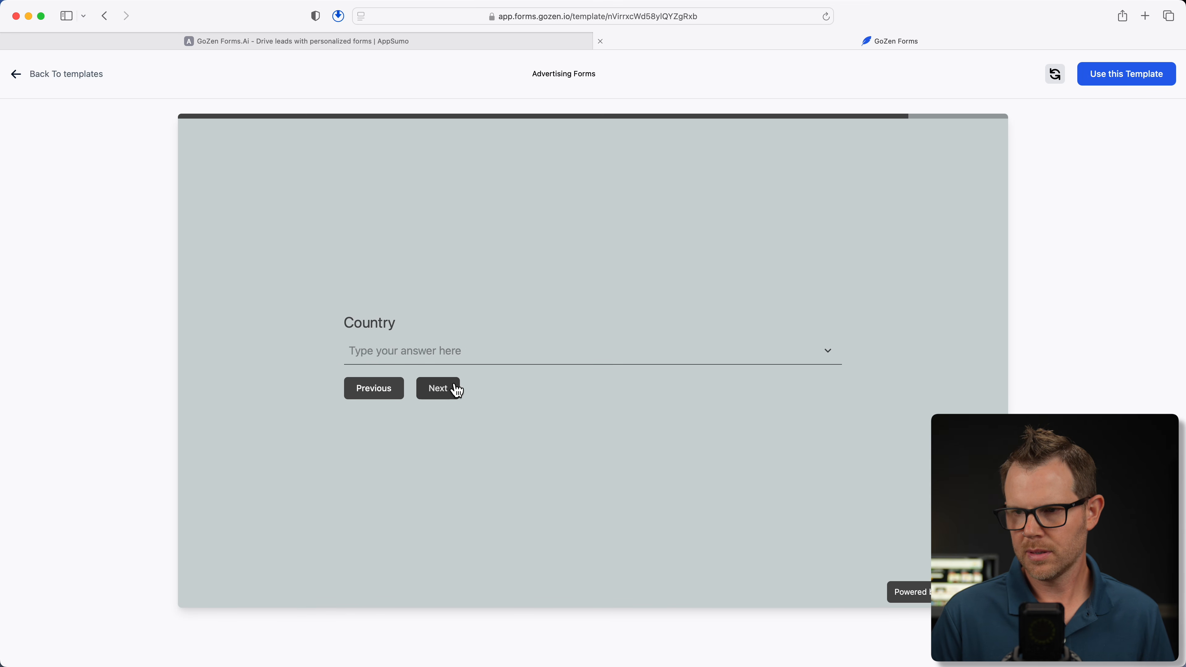
left_click(457, 390)
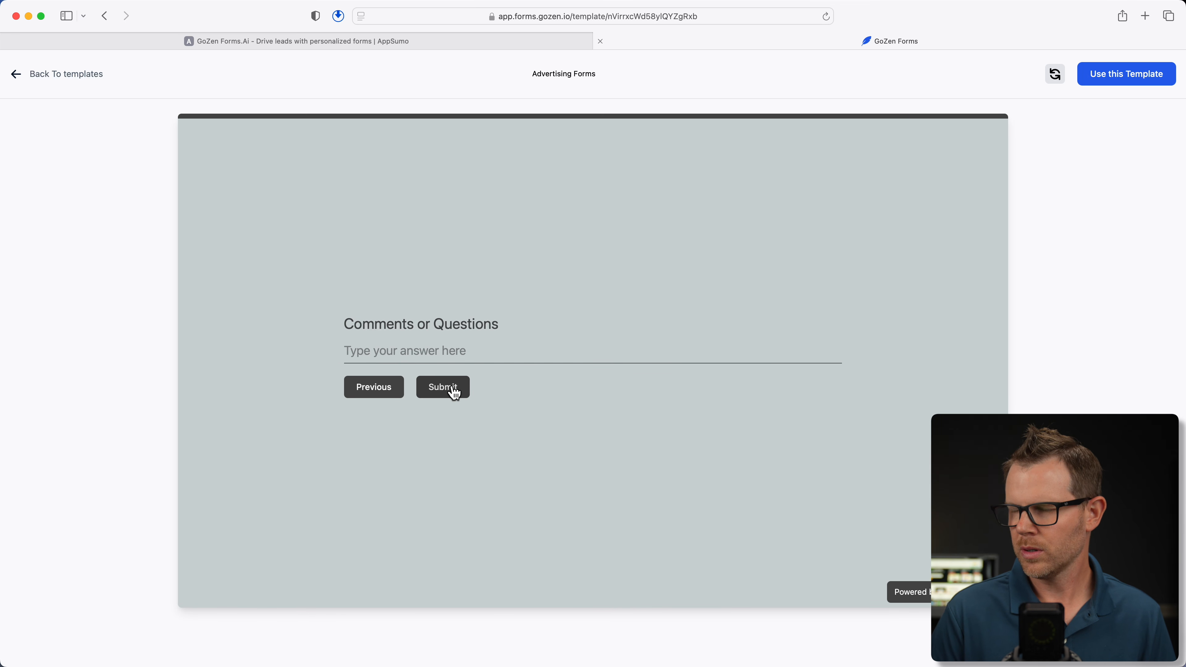
Step: Create a form from the previewed template with the name "Contact Information Form(copy)"
left_click(1127, 74)
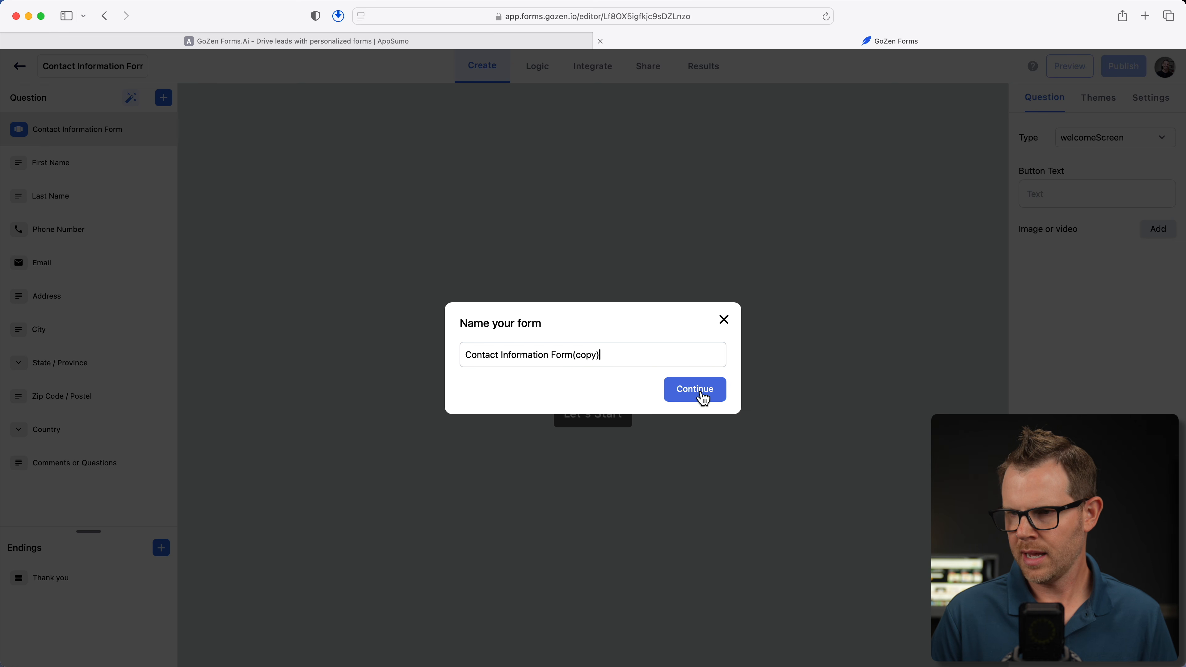
left_click(707, 398)
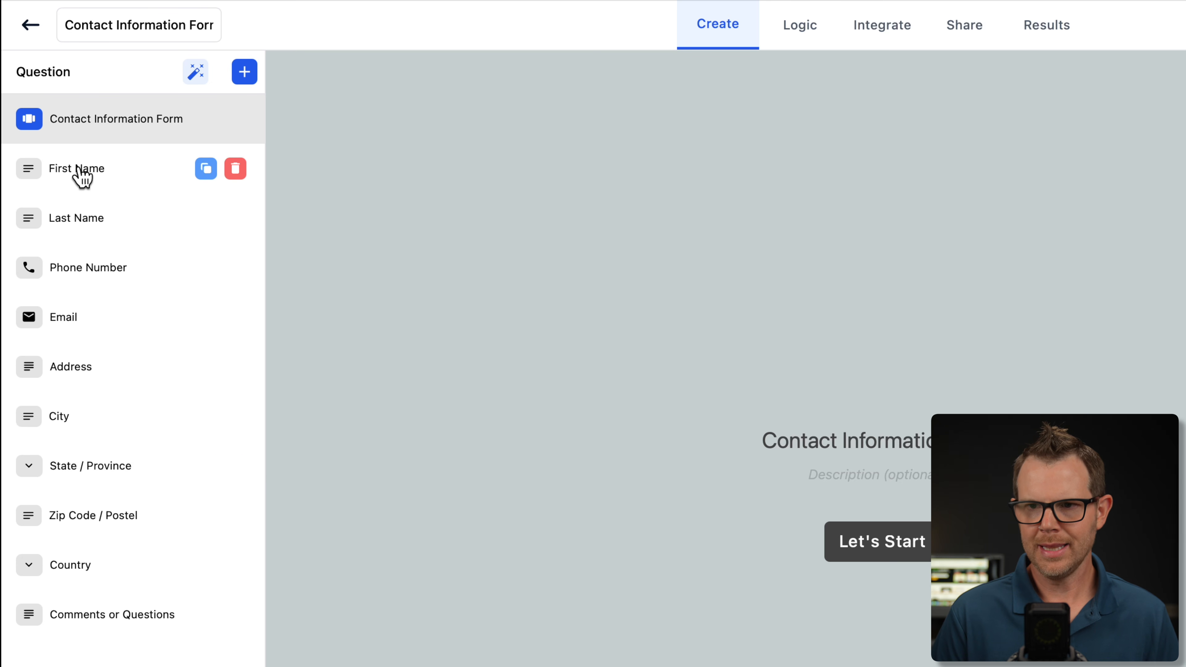
Step: Look through the Last Name, Phone Number, Email and Address questions, the welcome screen, the options for adding a question, and the Thank you ending
left_click(84, 222)
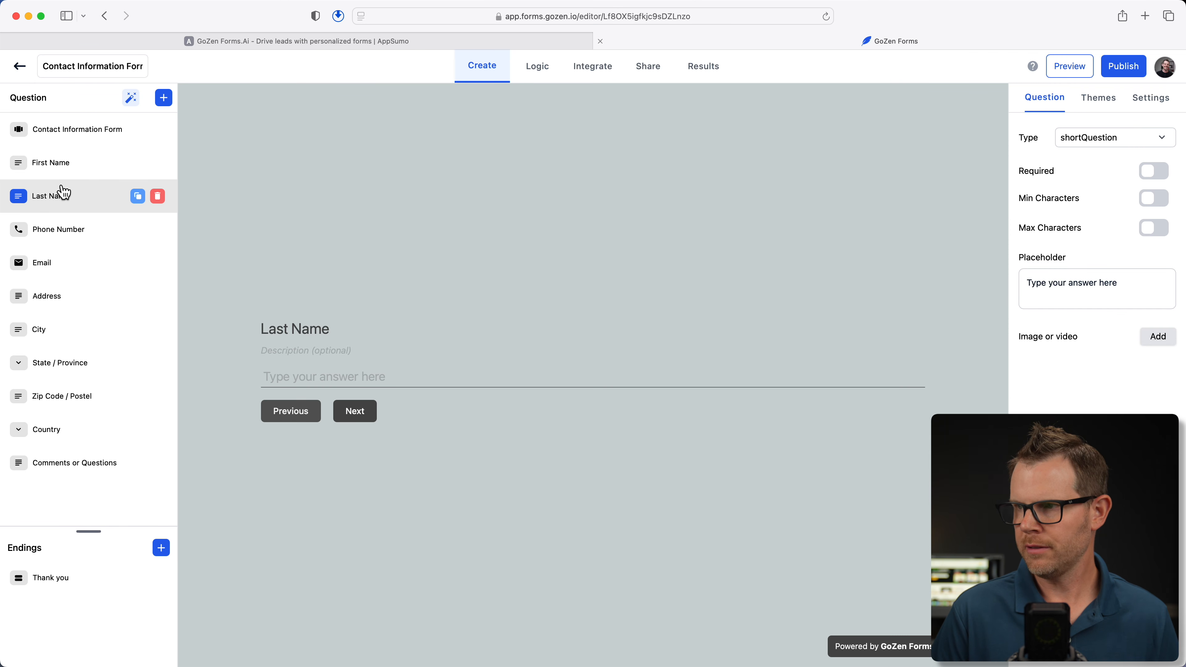
left_click(68, 239)
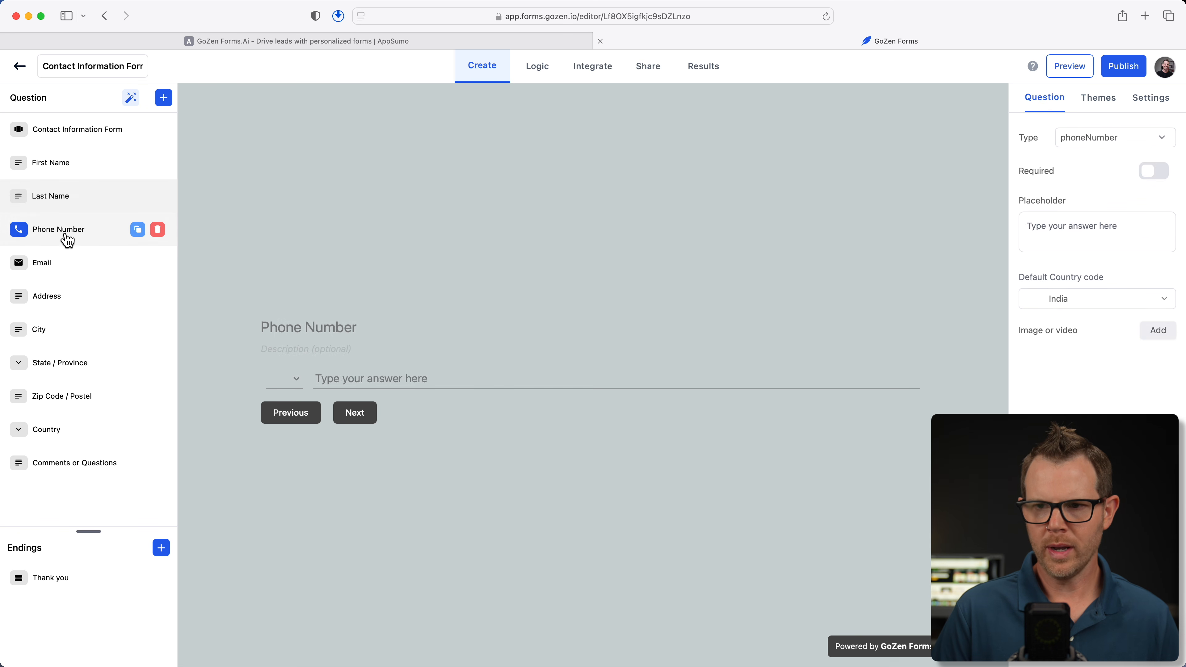
left_click(66, 264)
left_click(72, 296)
left_click(140, 130)
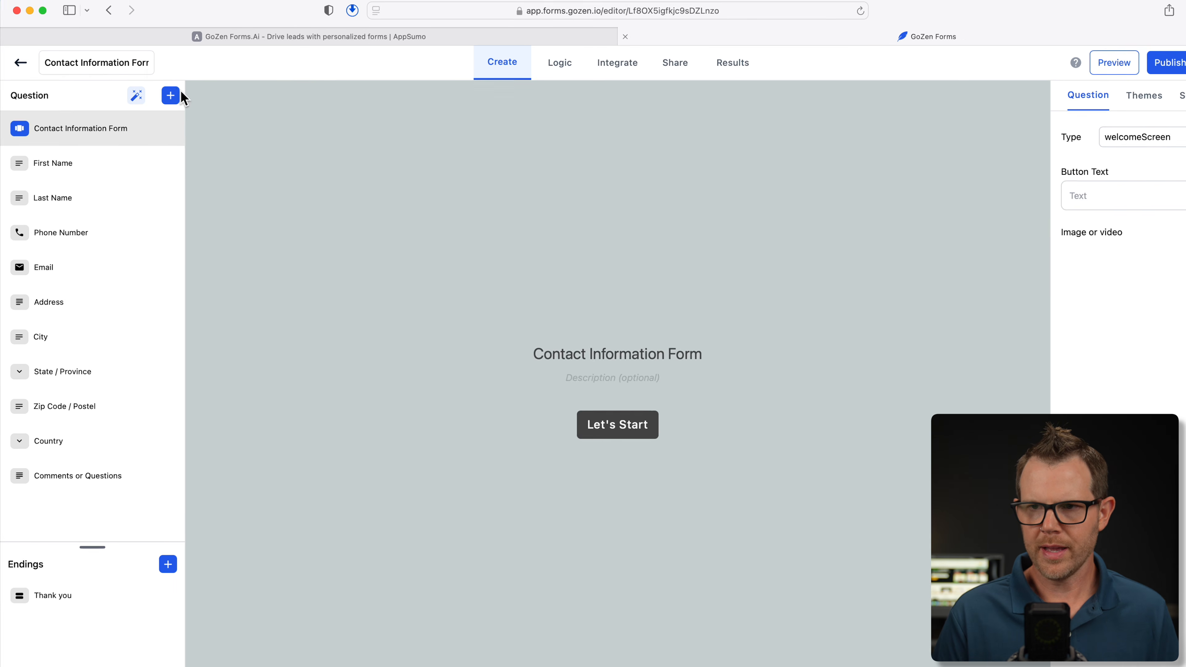
left_click(171, 95)
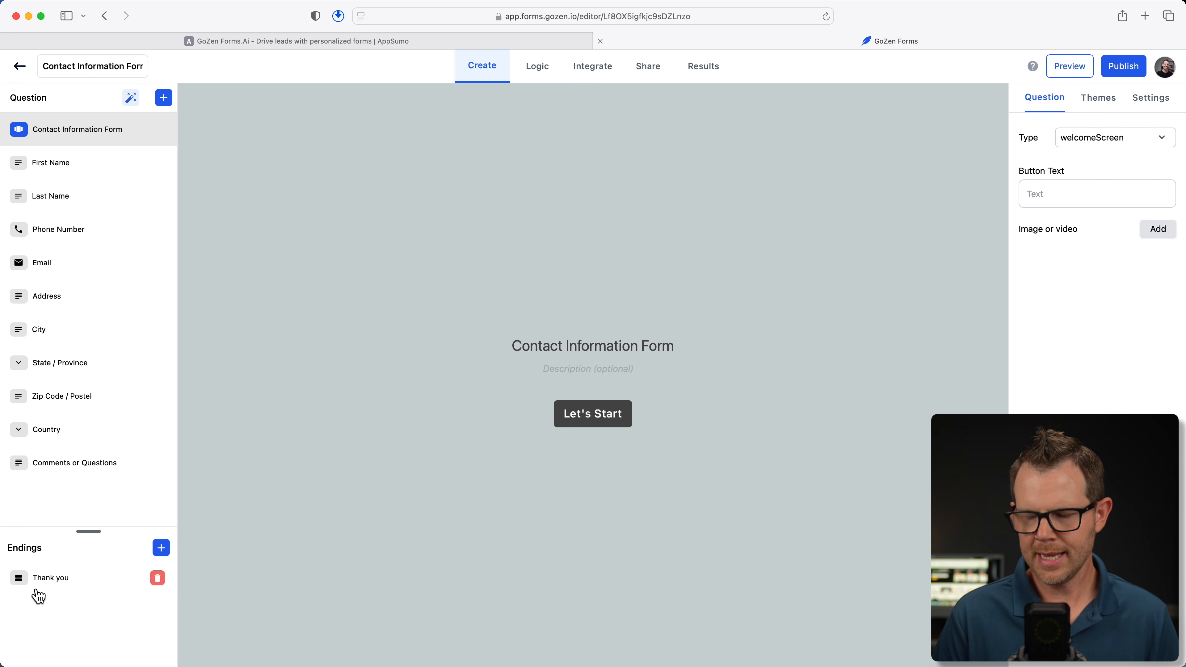
left_click(40, 586)
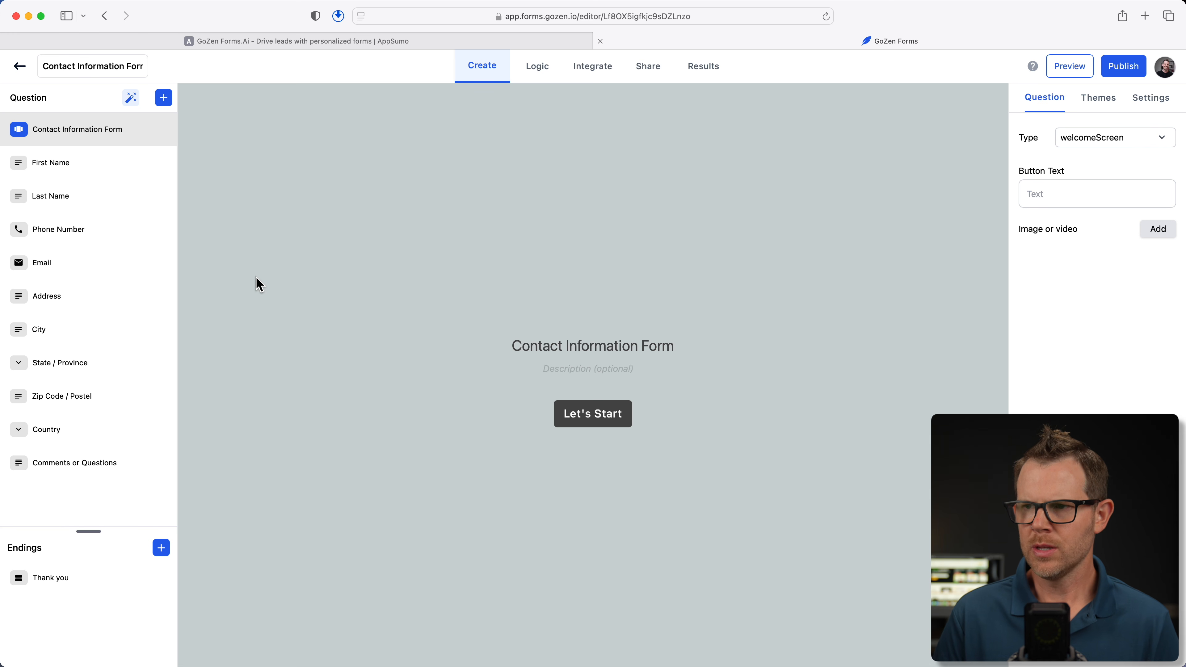
Step: Add a branching rule to the Email question: if Email does contains "gmail.com", go to City
left_click(530, 75)
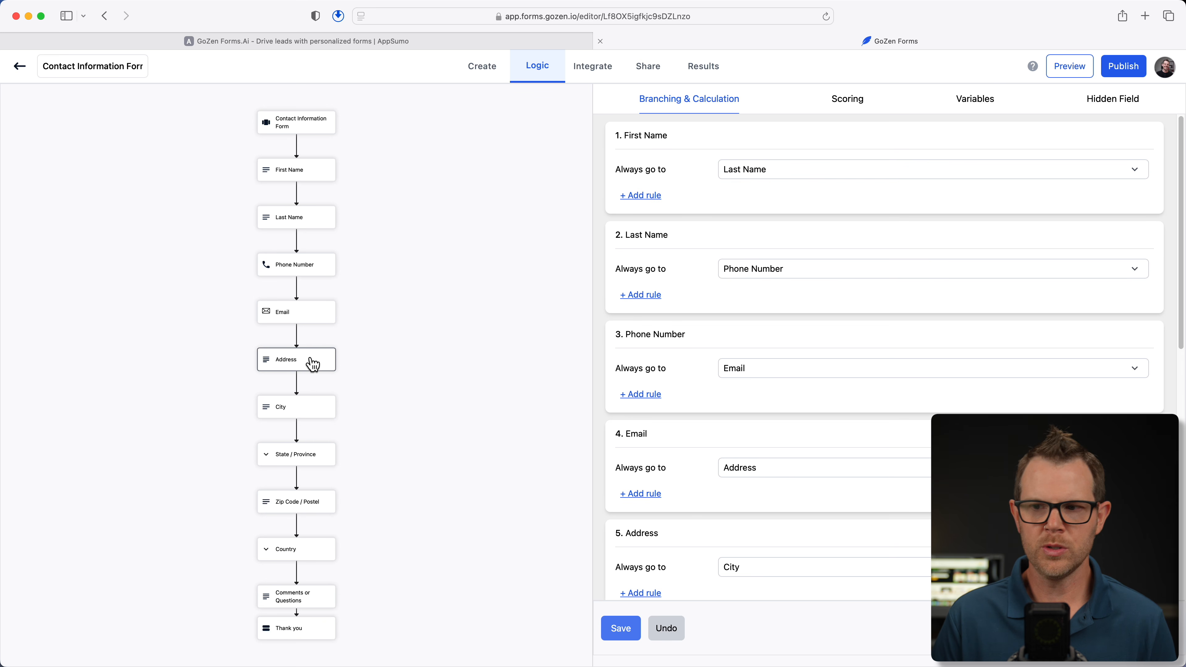
scroll(633, 337, "down", 3)
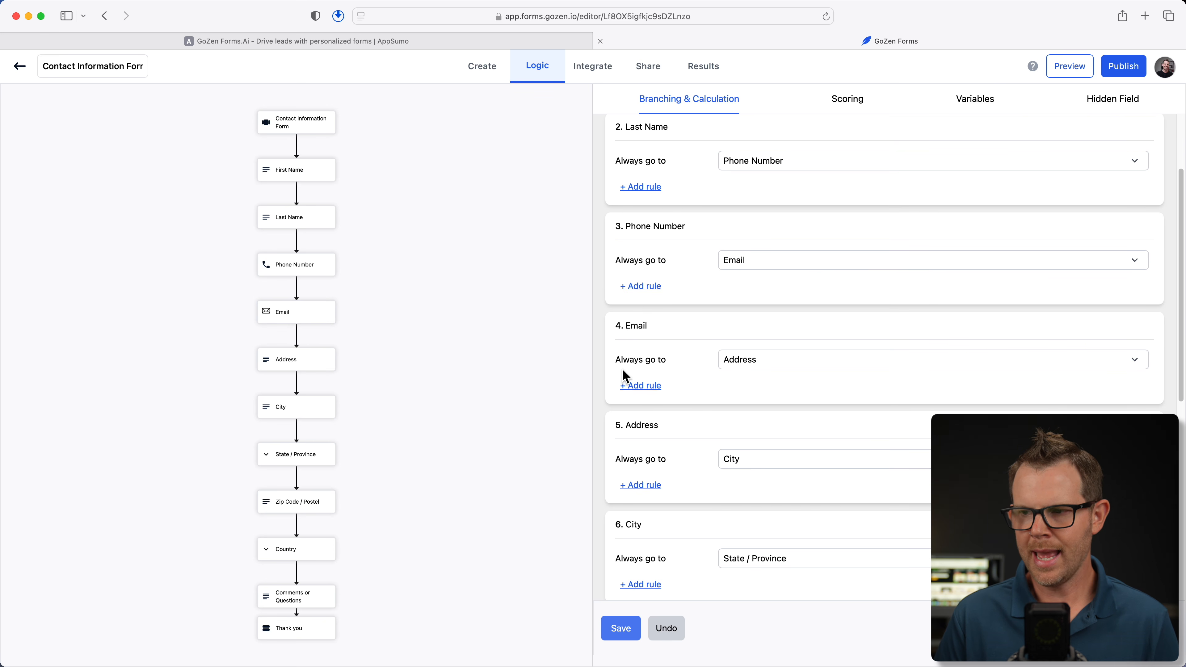
left_click(642, 387)
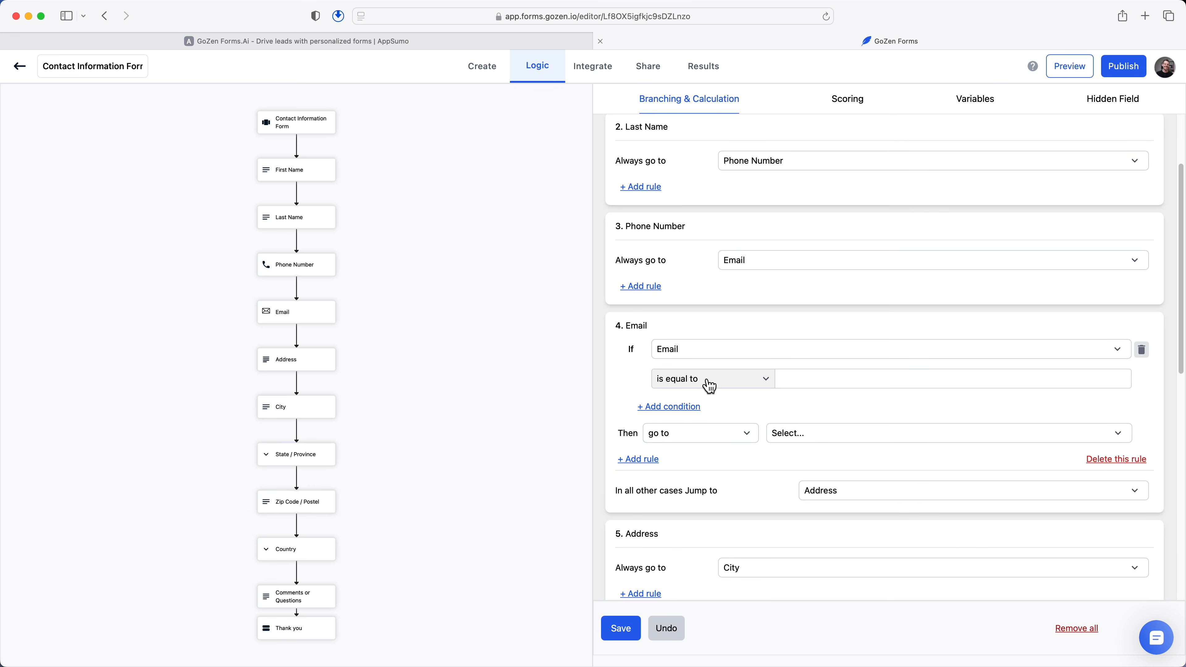
left_click(799, 380)
left_click(757, 386)
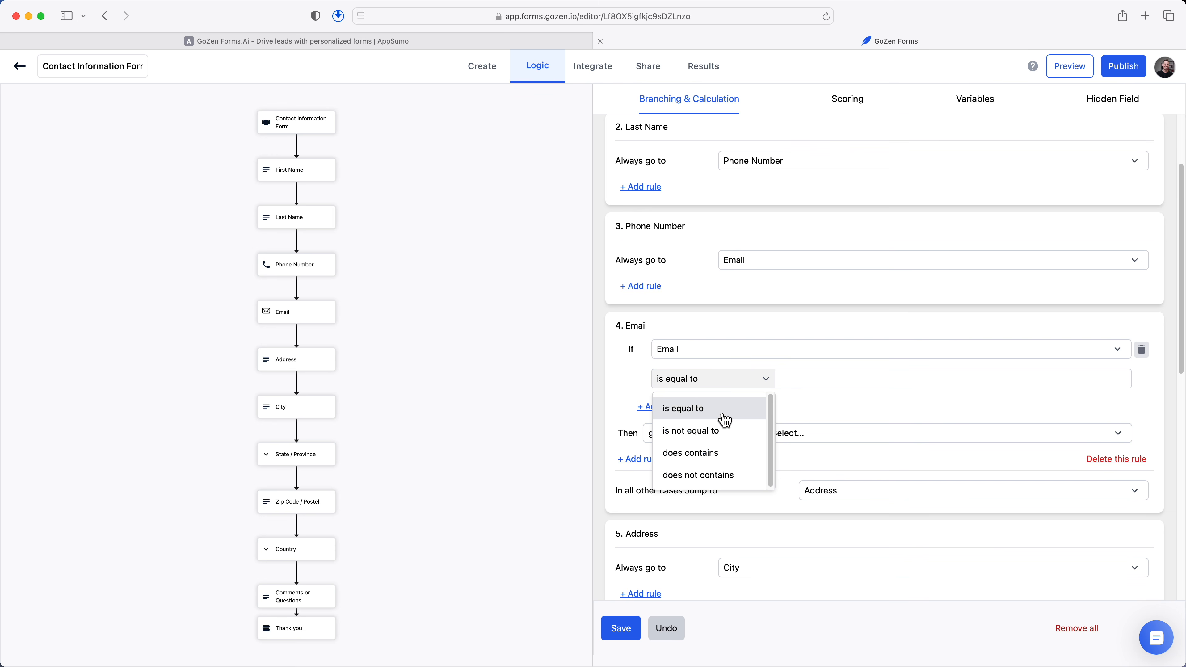
left_click(731, 464)
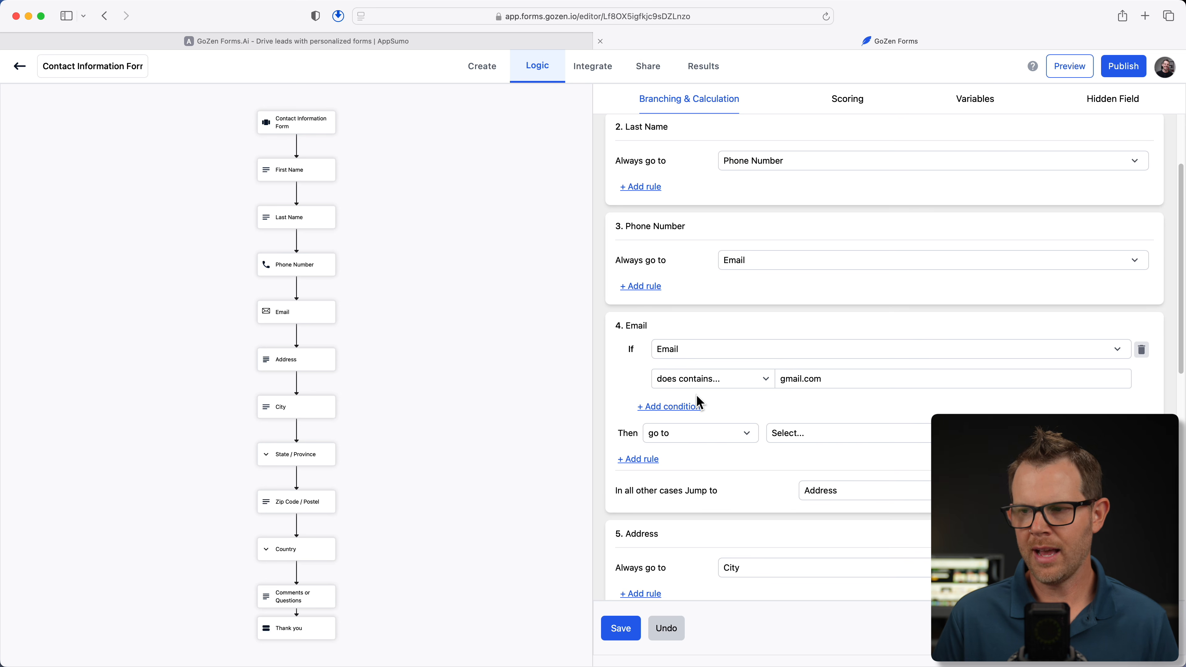
left_click(836, 432)
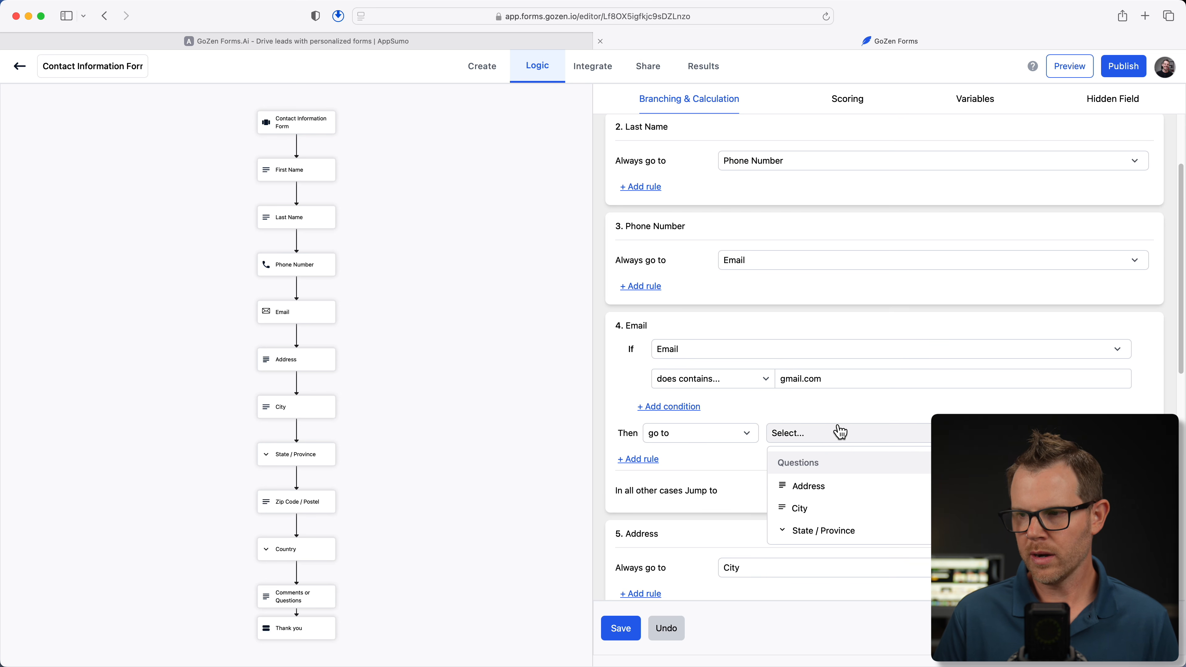
left_click(821, 514)
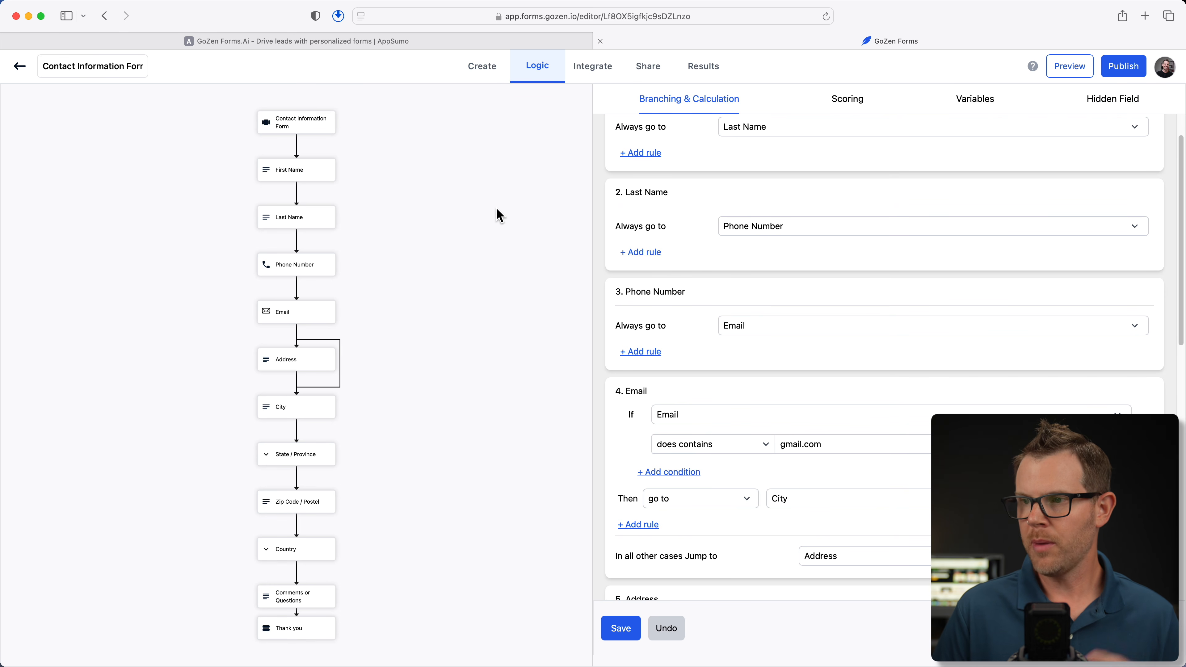
Step: Examine the form's Scoring, Variables and Hidden Field logic settings
left_click(859, 108)
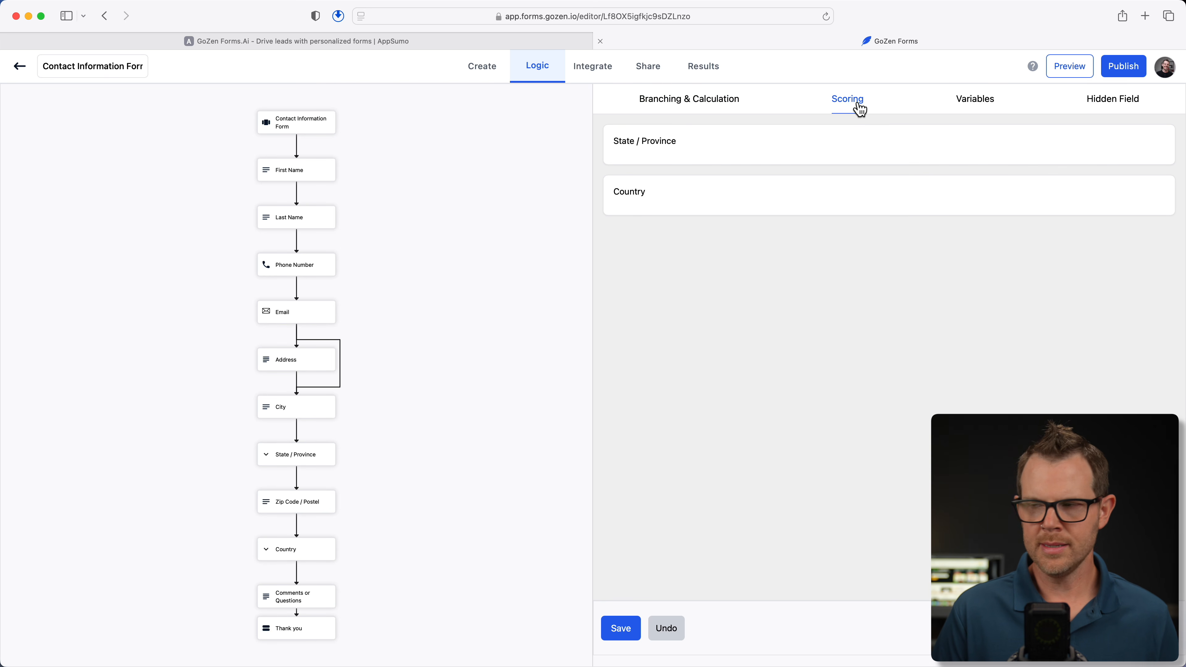
left_click(981, 109)
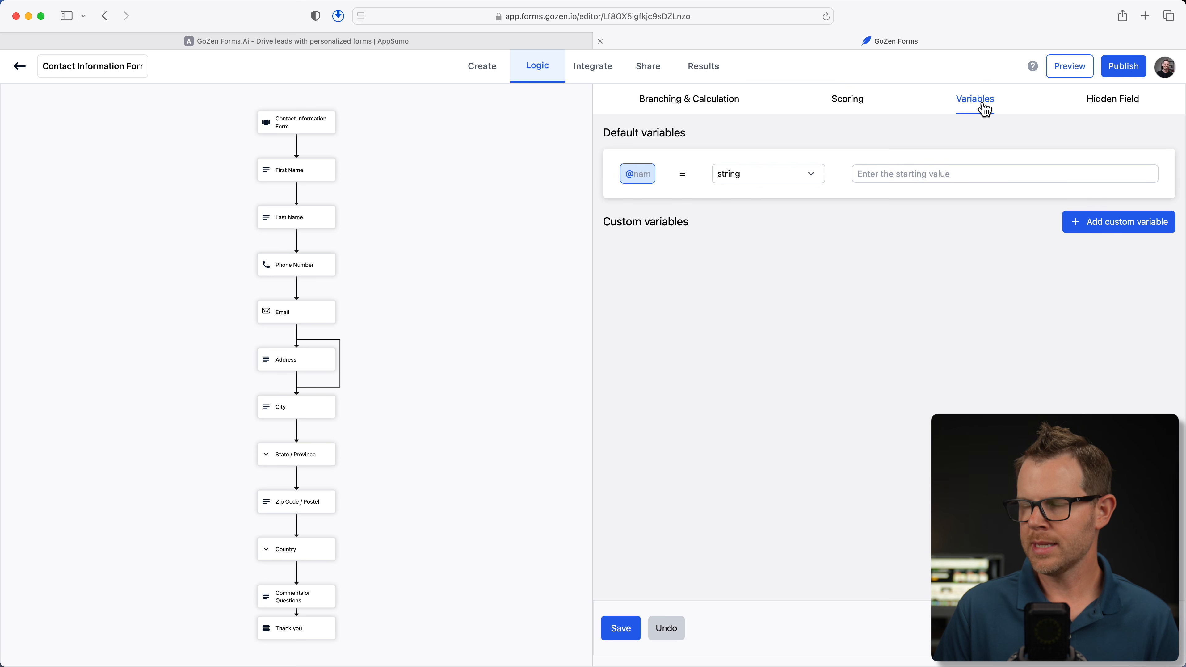
left_click(1112, 107)
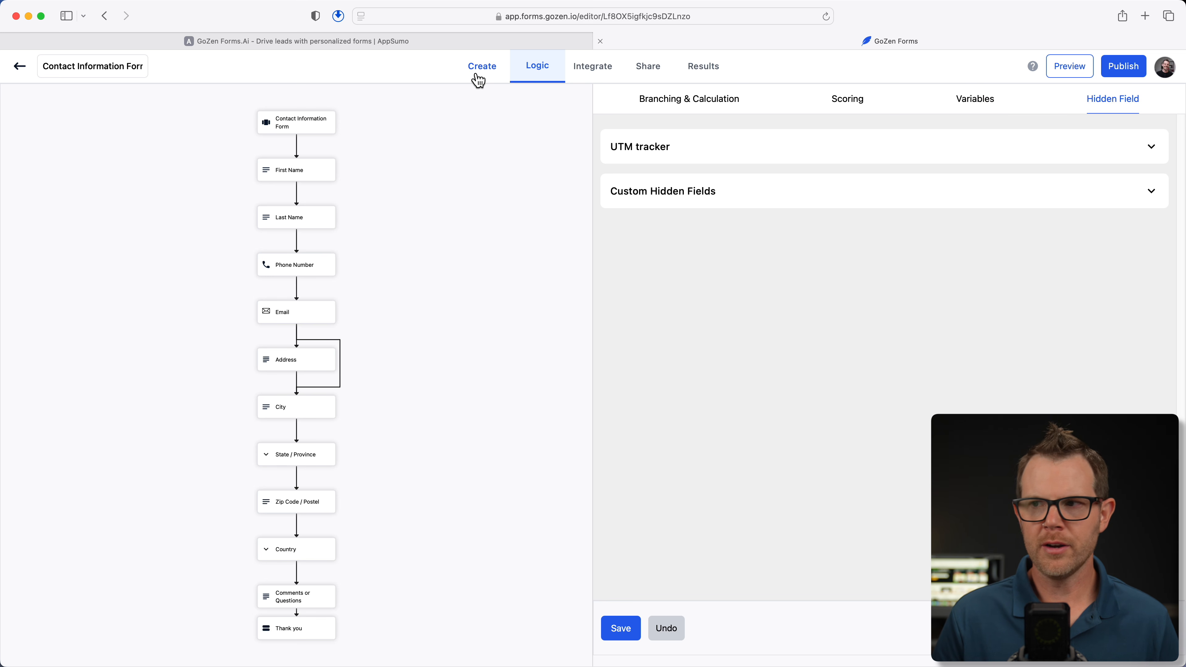
Step: Look through the full list of apps the form can be integrated with, from GoZen Growth to Sendfox
left_click(592, 69)
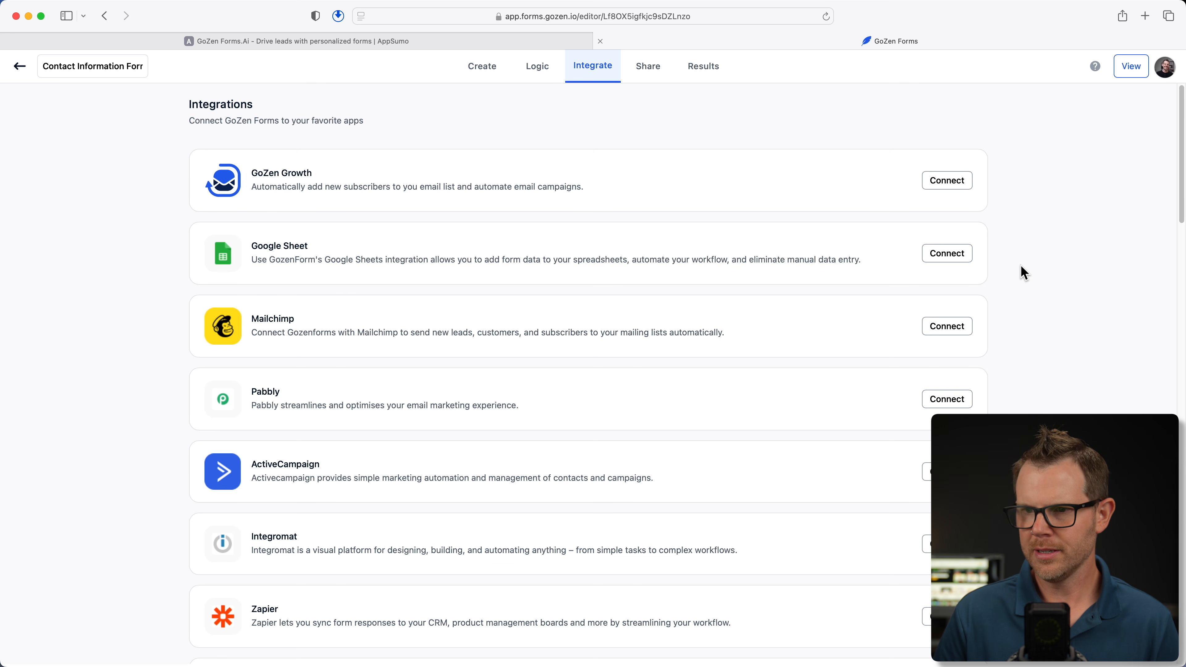
scroll(1021, 266, "down", 3)
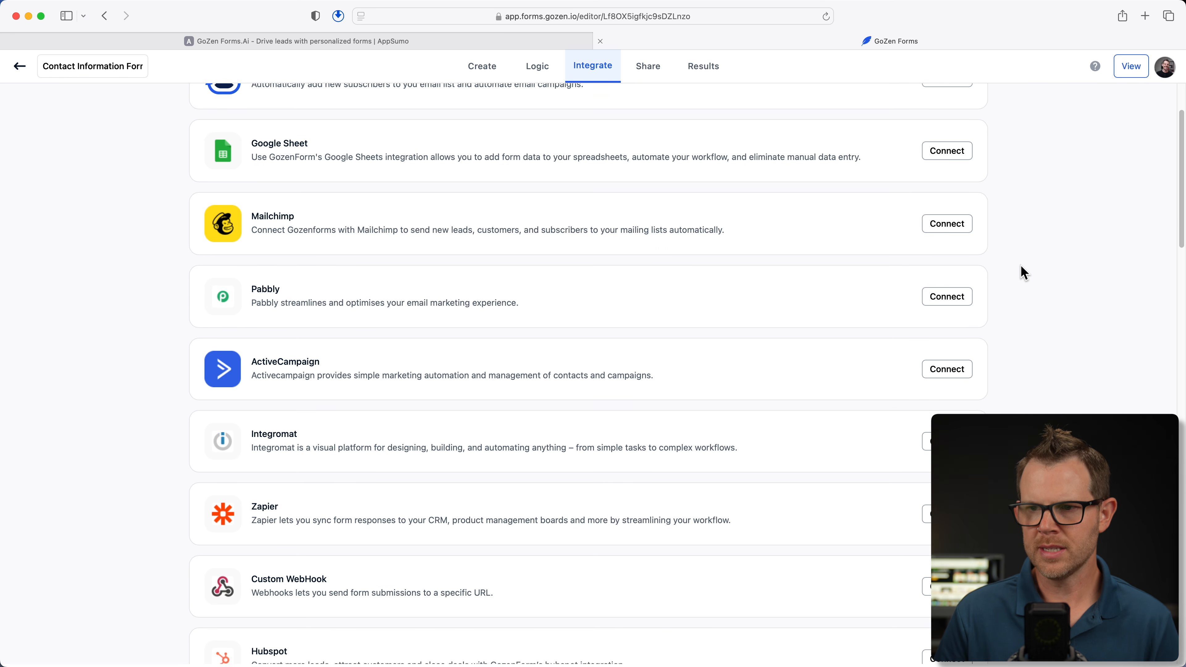
scroll(1020, 265, "down", 4)
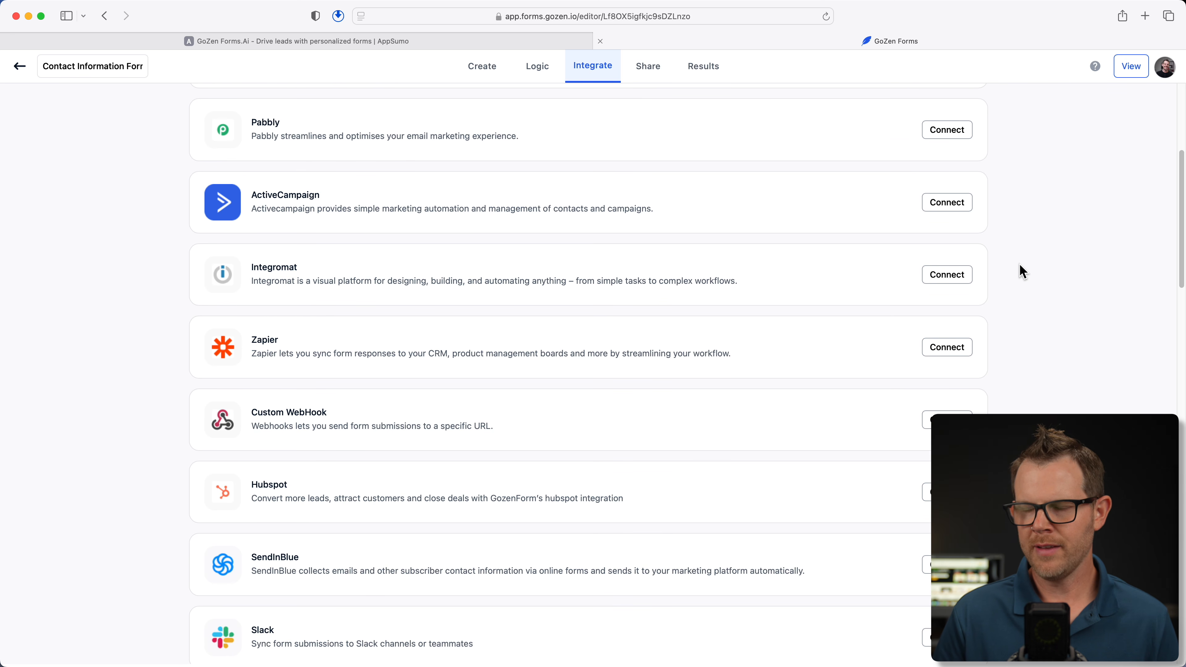
scroll(1022, 271, "down", 2)
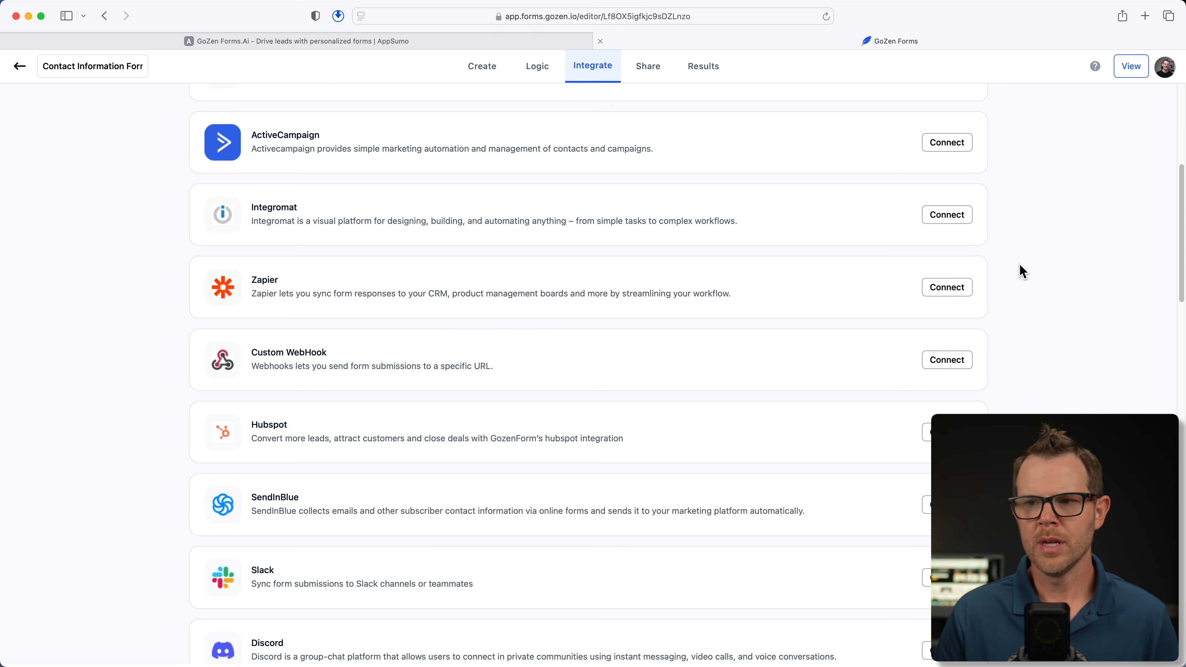
scroll(1021, 271, "down", 3)
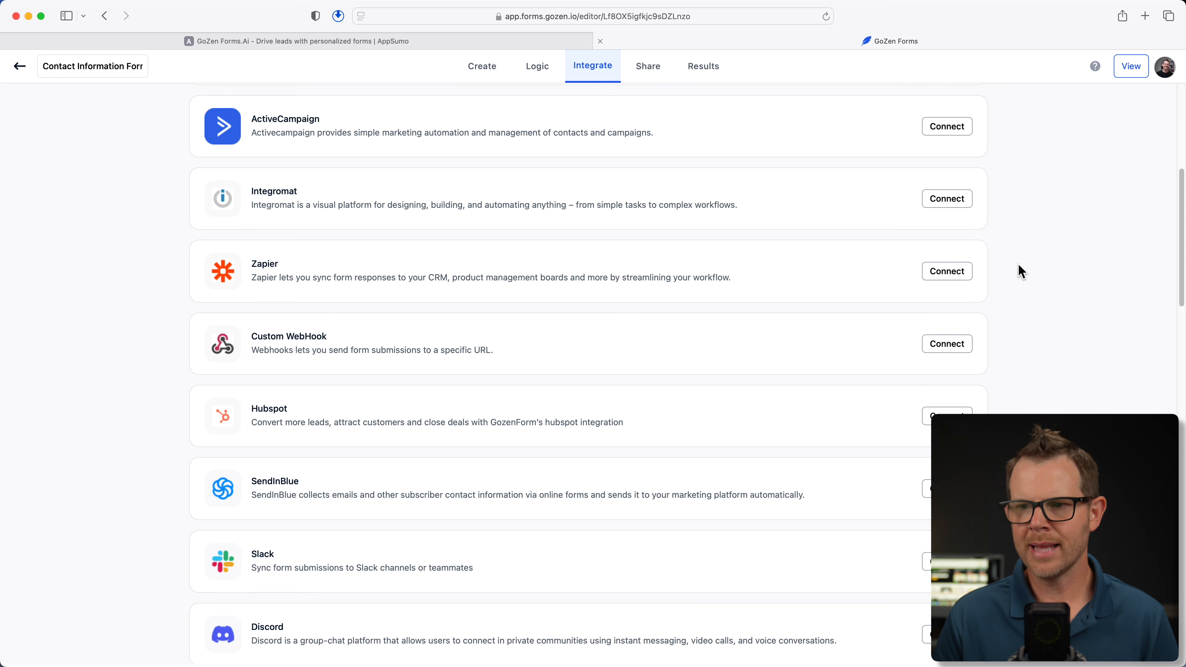
scroll(1019, 265, "down", 3)
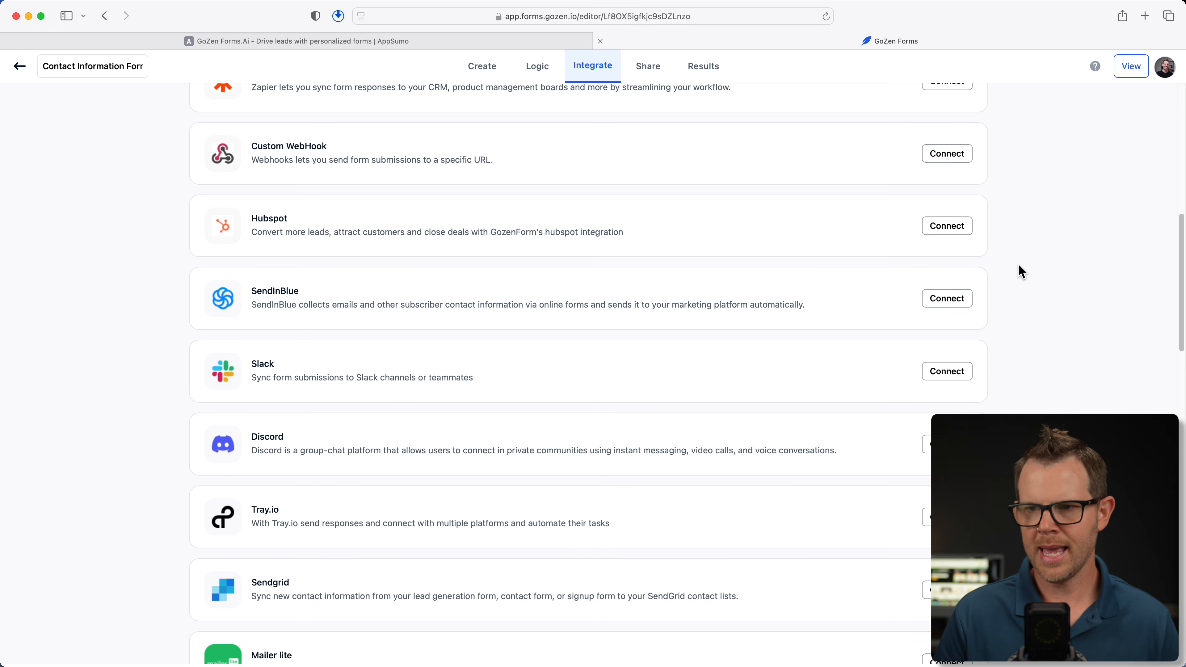
scroll(1018, 264, "down", 4)
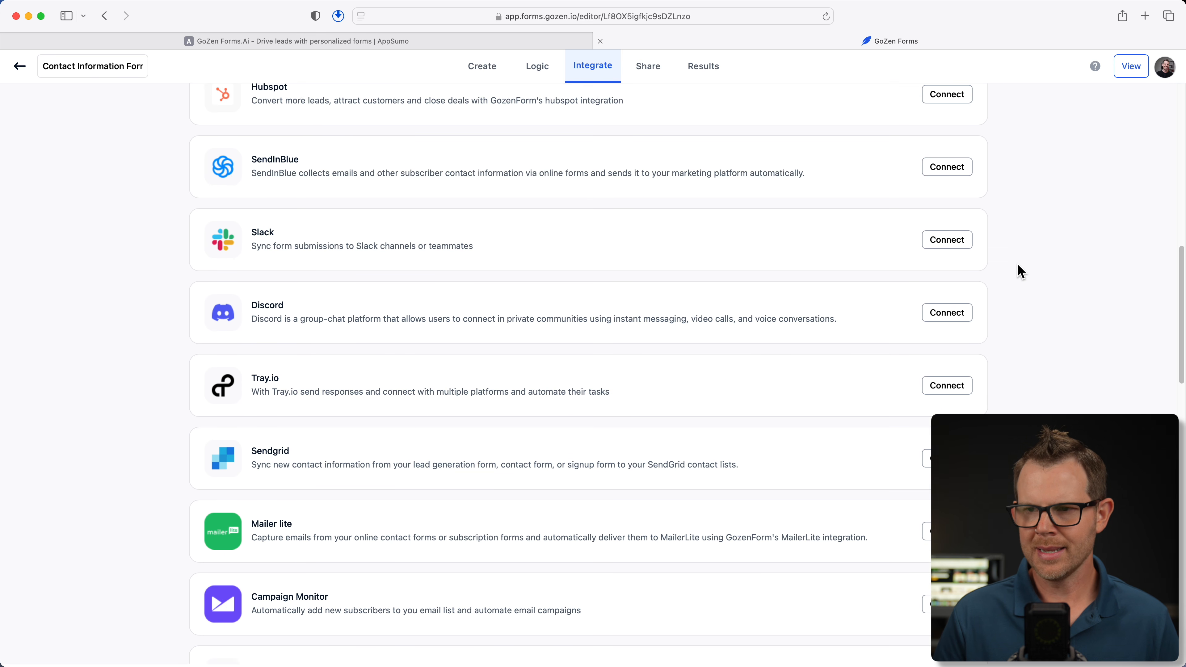
scroll(1018, 264, "down", 7)
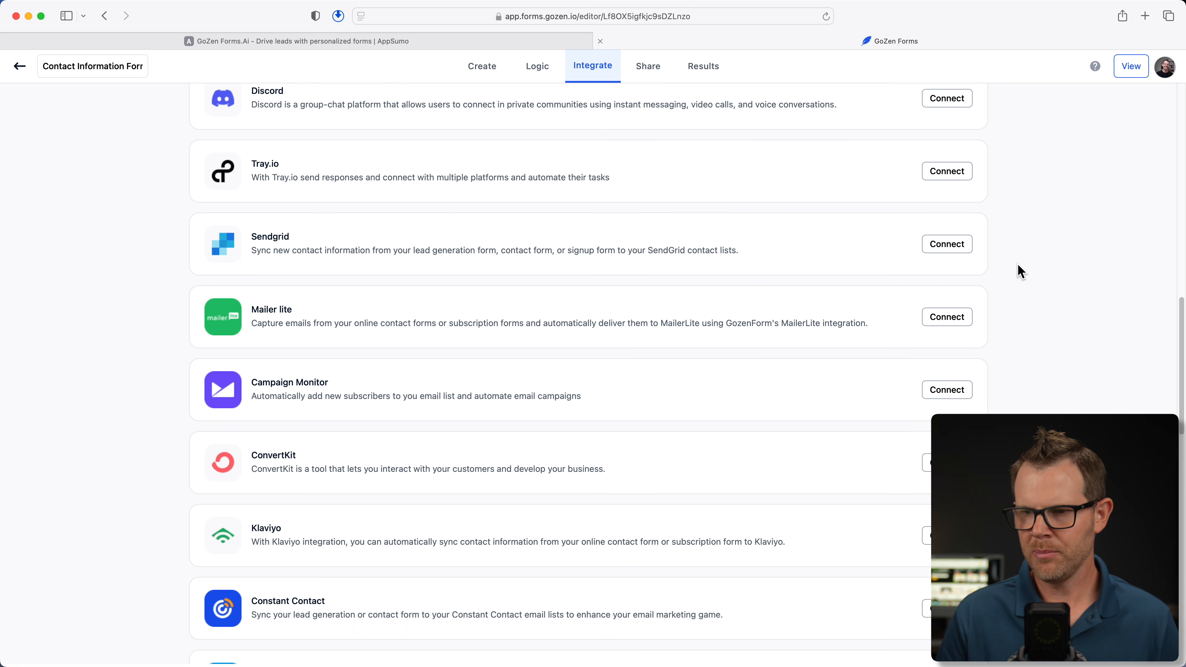
scroll(1018, 271, "down", 6)
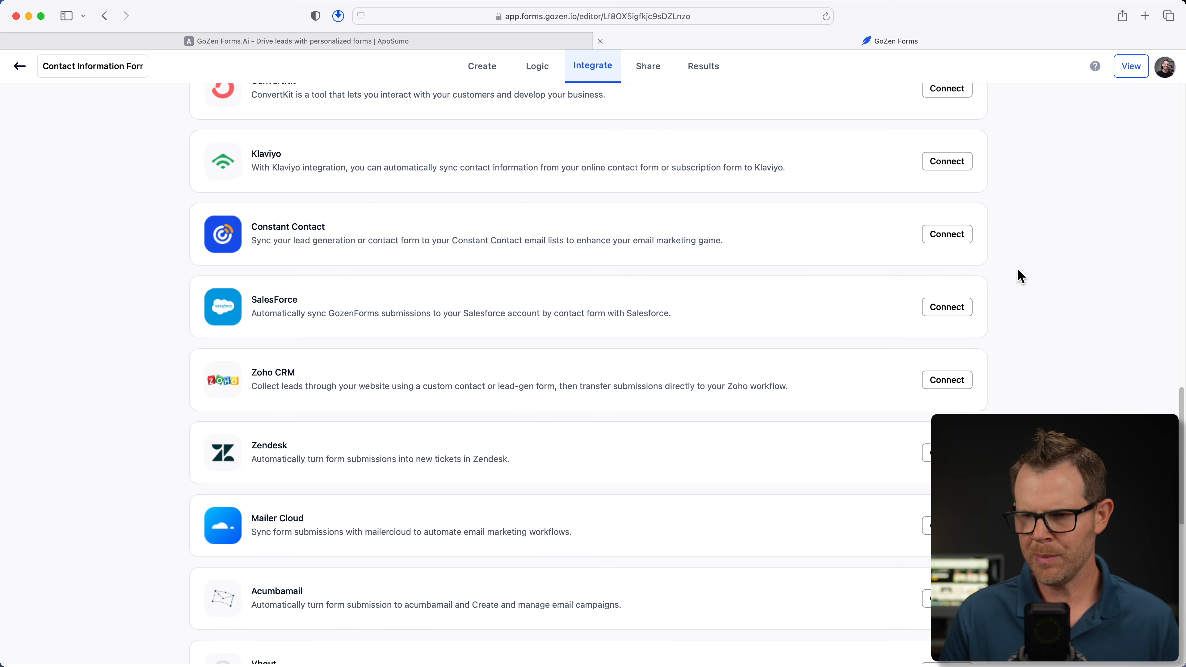
scroll(1020, 275, "down", 6)
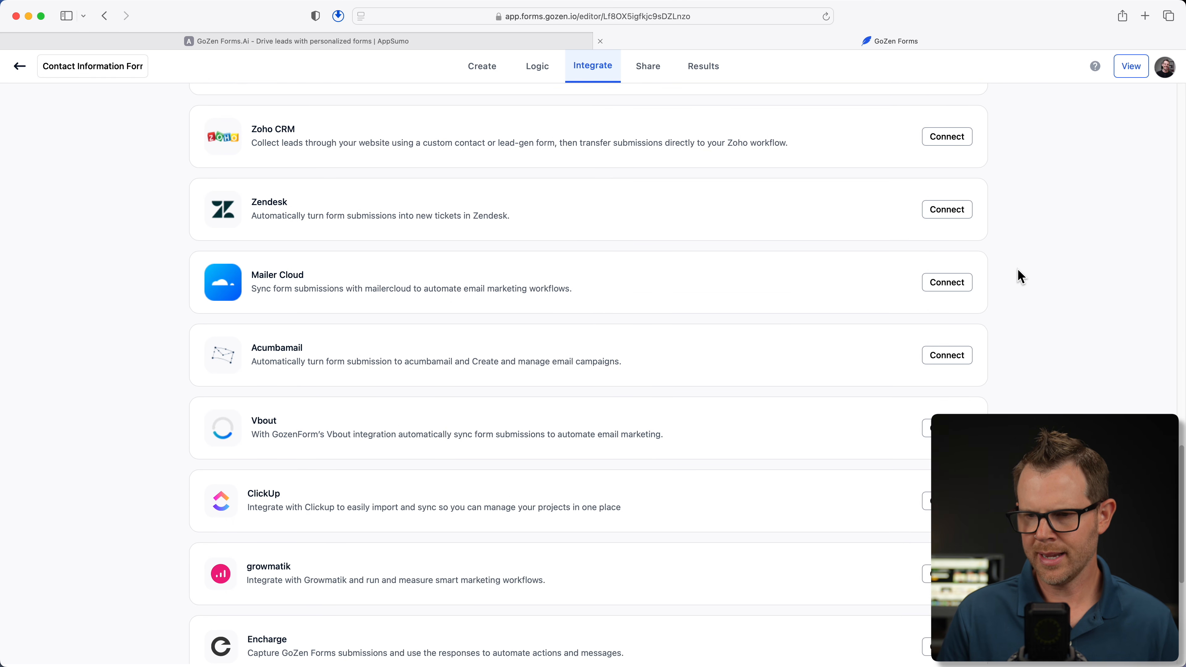
scroll(1018, 275, "down", 4)
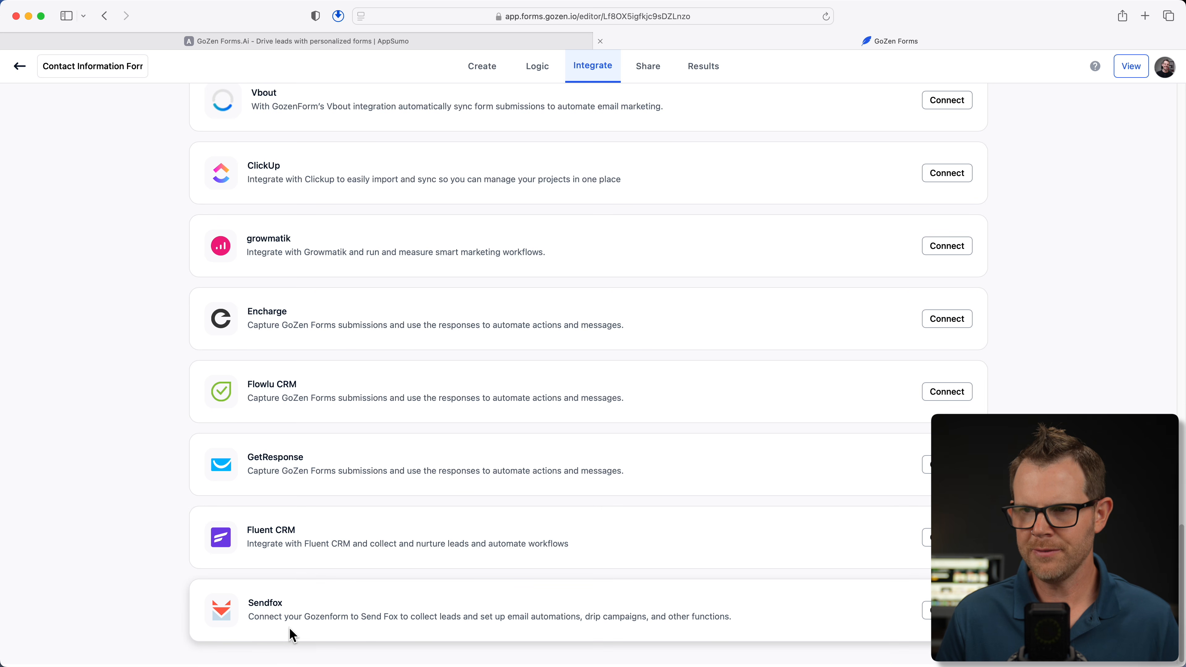
Step: Examine the form's sharing and web page embedding options, including the domain choices for the embed code
left_click(632, 78)
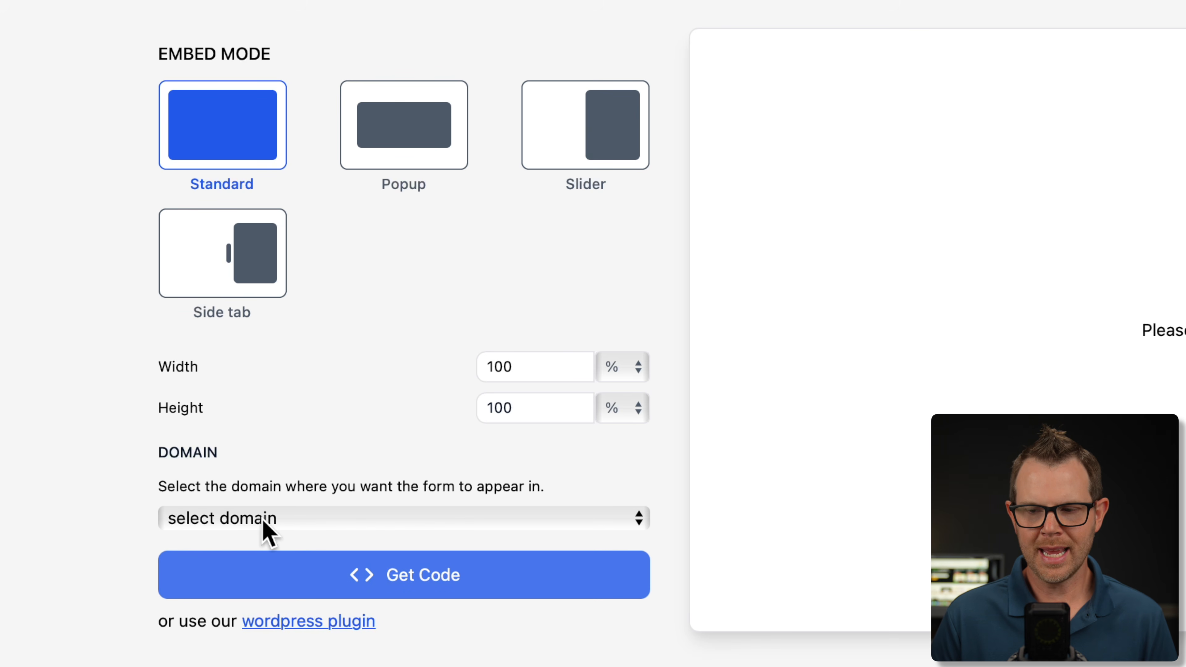
left_click(292, 518)
left_click(343, 433)
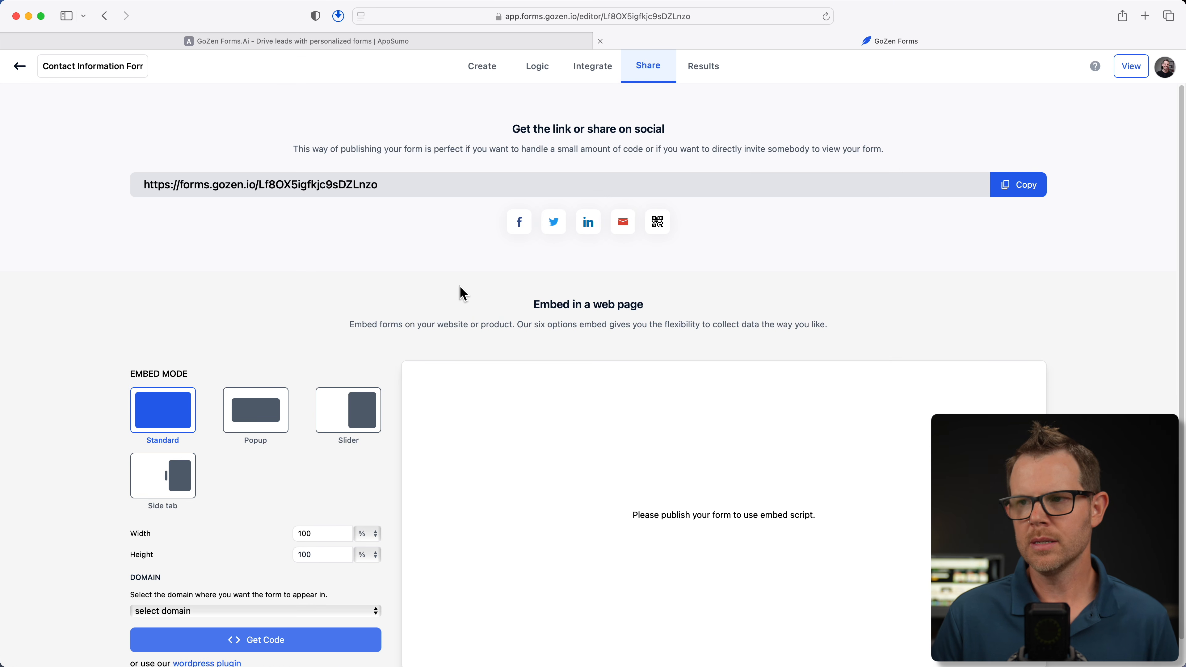
Step: Publish the contact form and copy its public URL
left_click(481, 70)
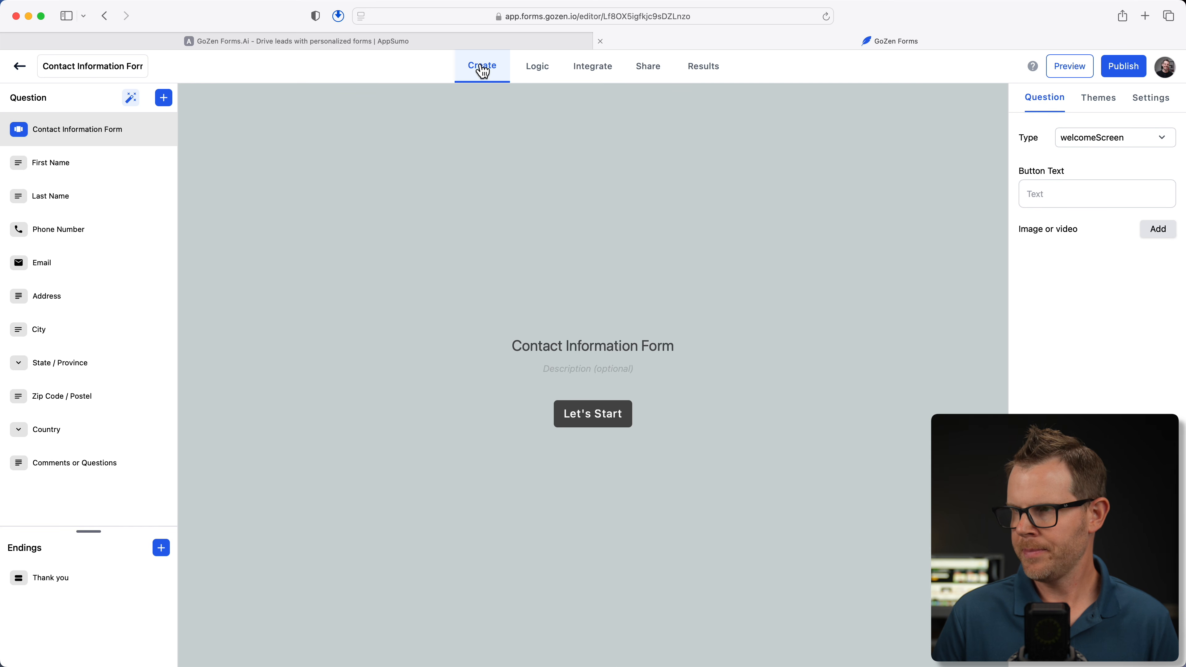
left_click(1133, 70)
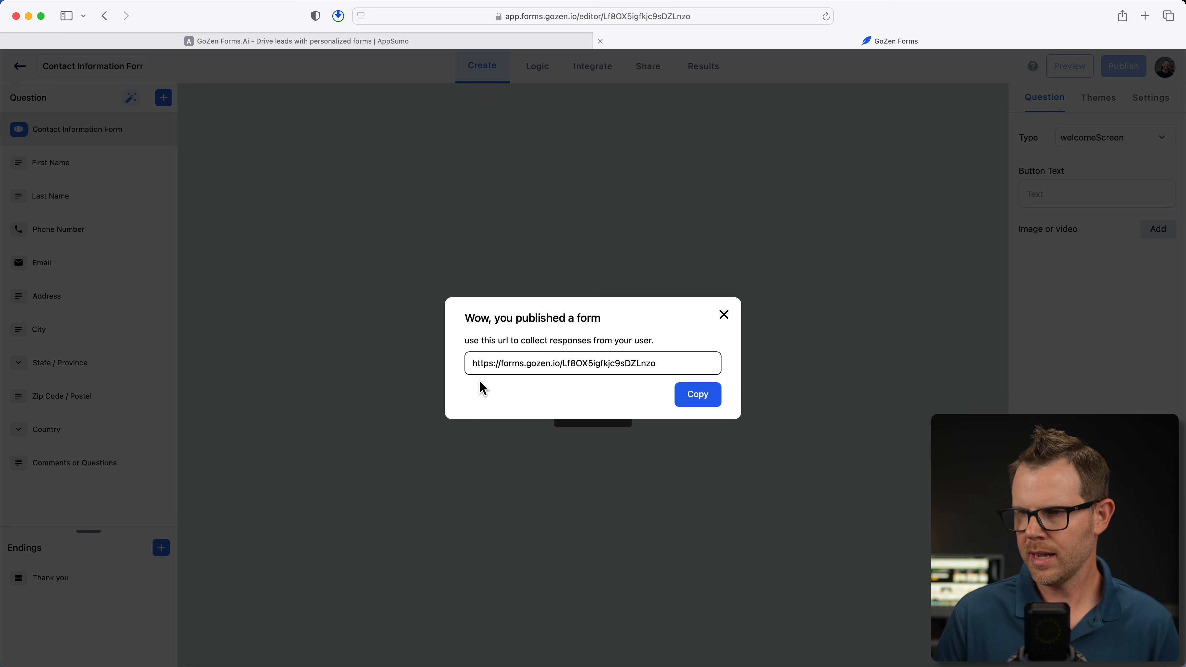
left_click(695, 397)
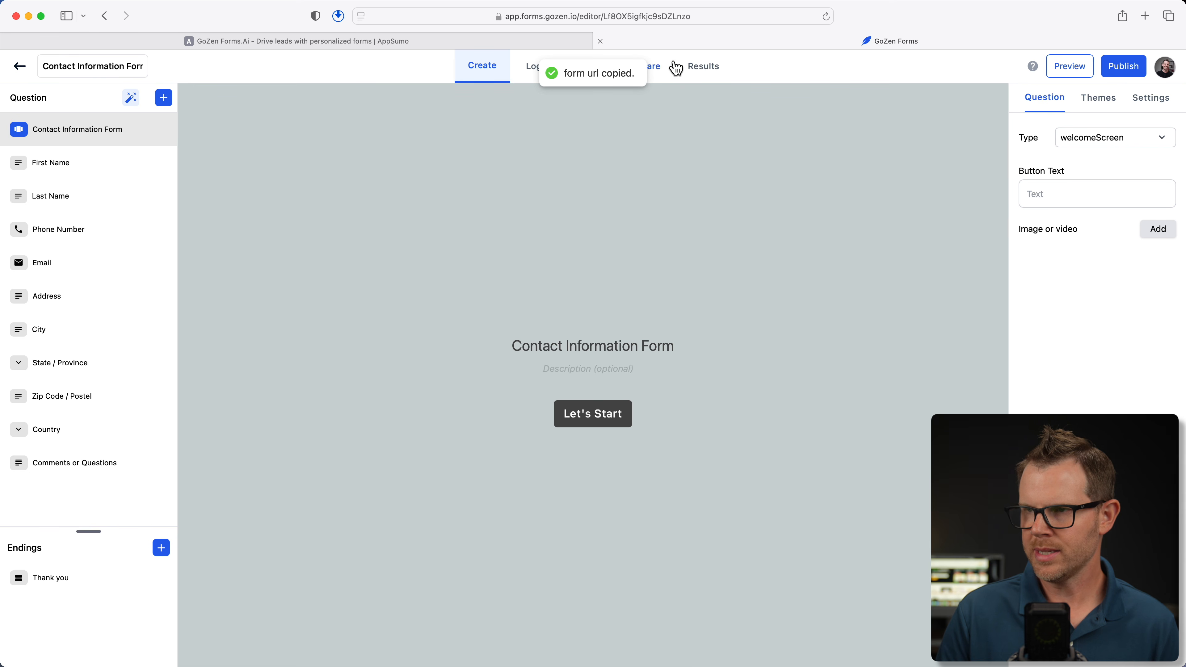
Step: Open the published form from the copied URL in a new browser tab and start answering at First Name
left_click(654, 73)
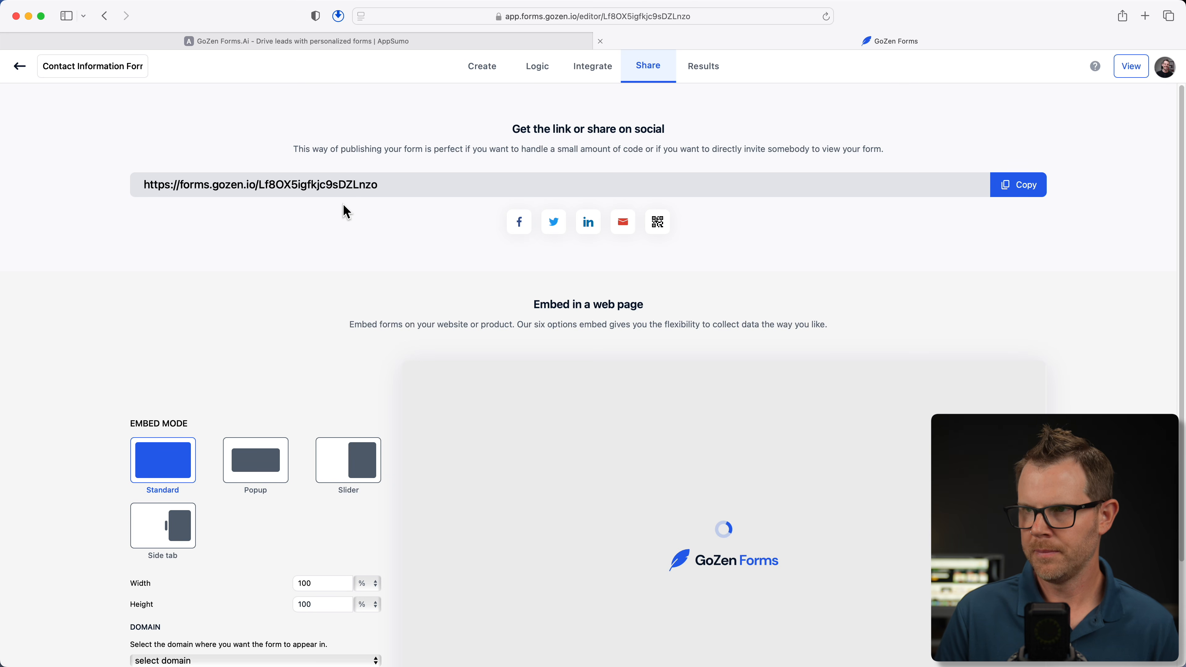
key("super+t")
key("super+v")
key("Return")
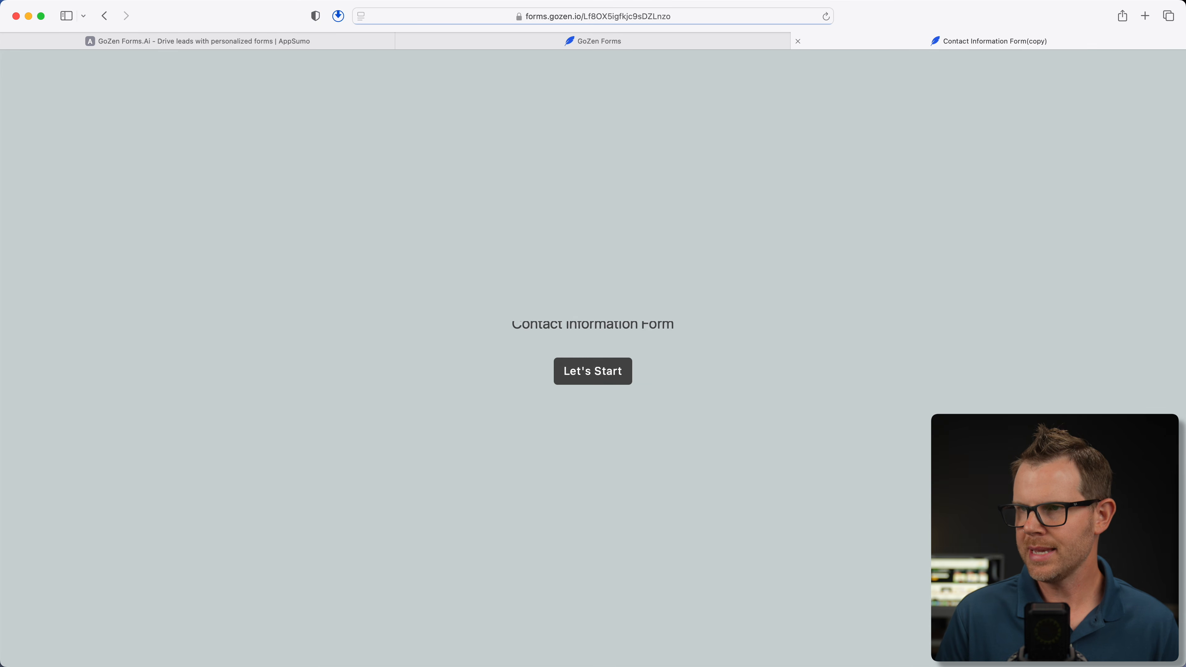
left_click(600, 374)
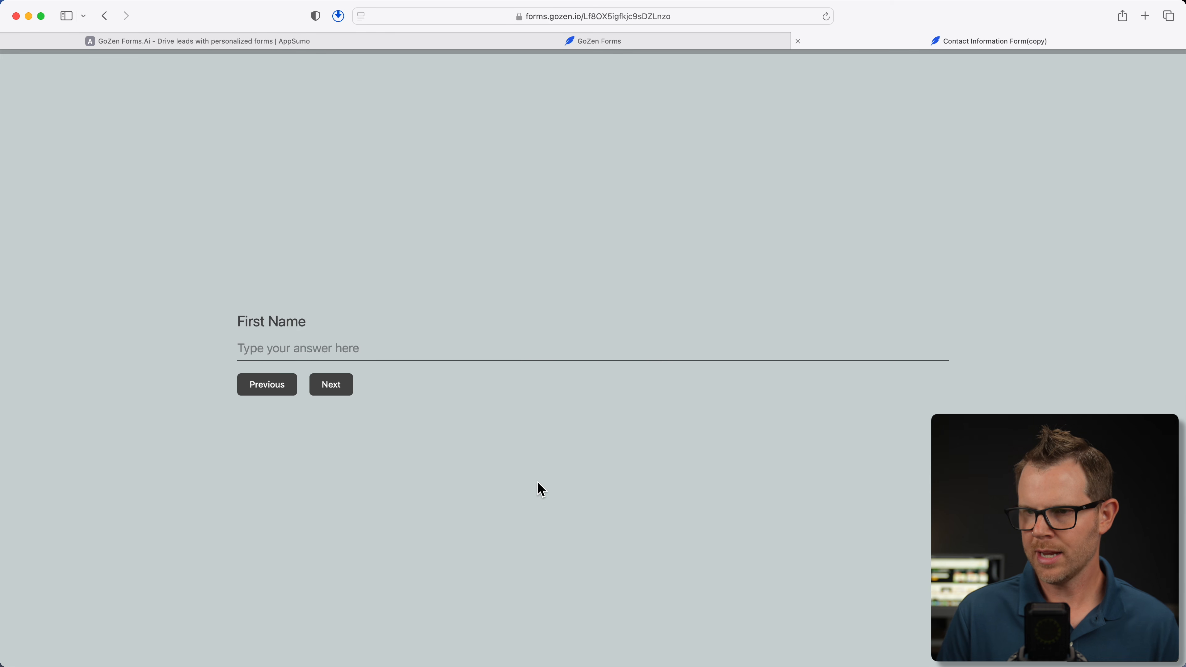
left_click(293, 346)
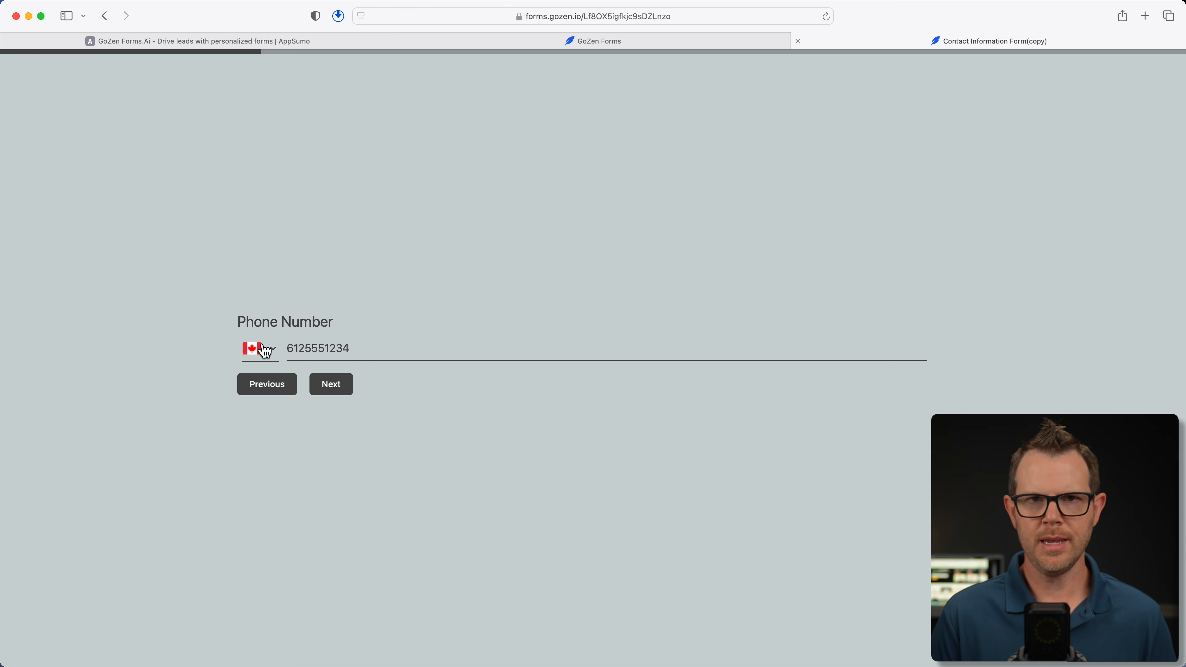
Step: Set the Phone Number country to United States by searching for "united", and continue to the Email question
left_click(266, 352)
type("united")
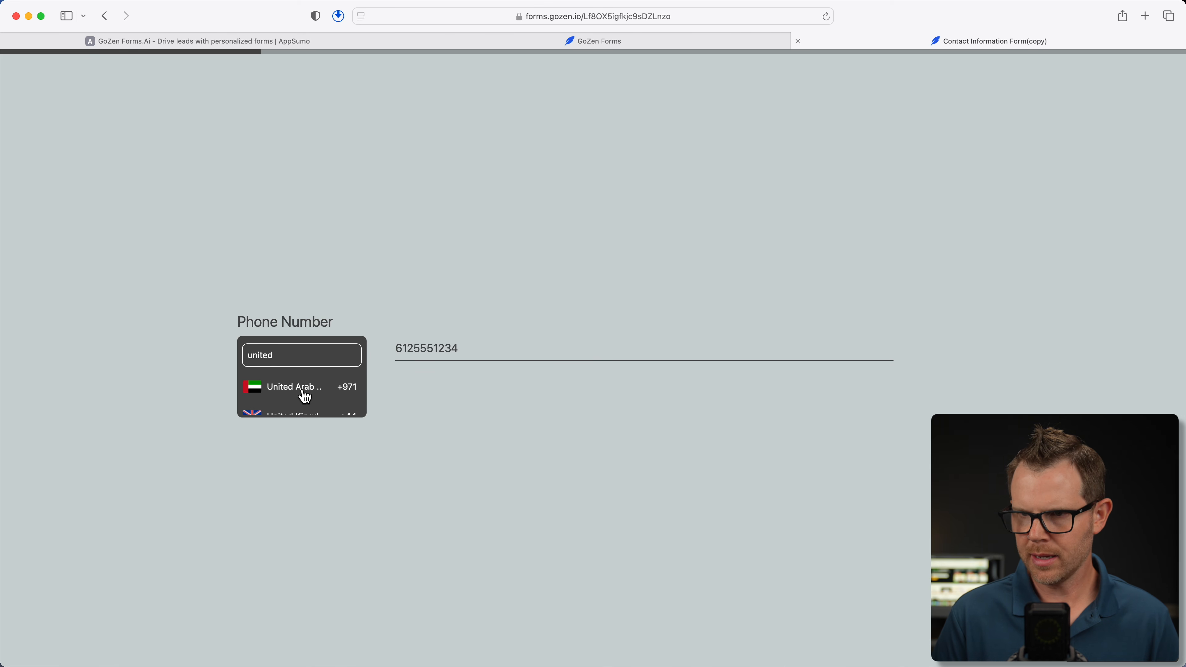
scroll(289, 392, "down", 2)
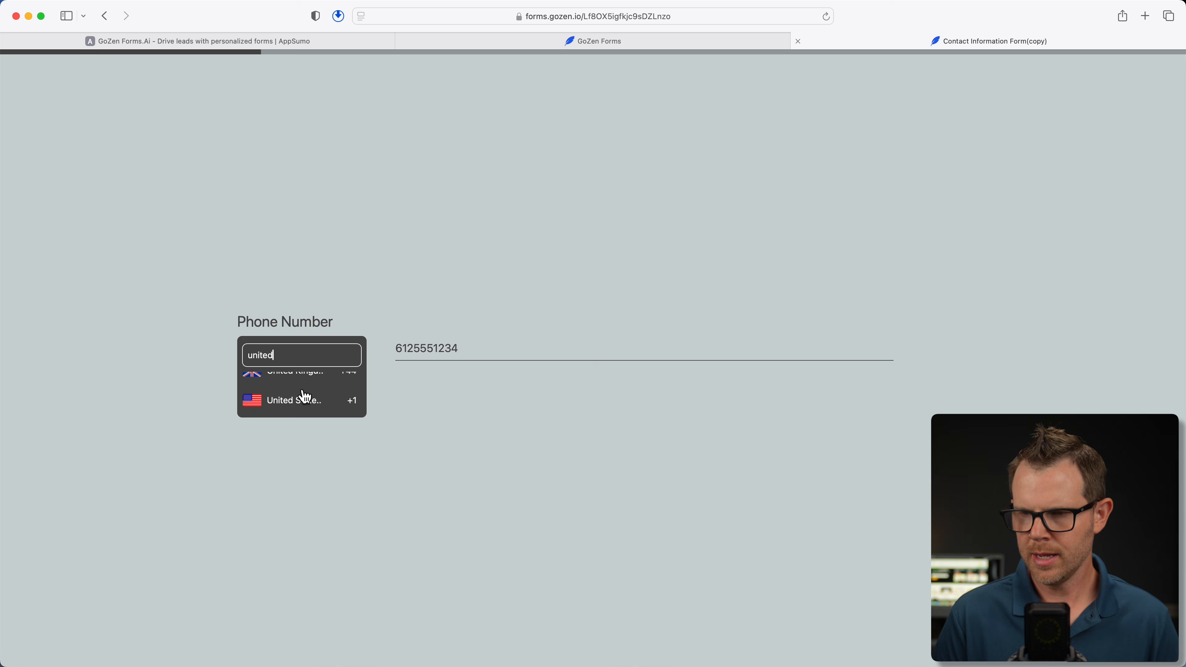
left_click(290, 402)
left_click(275, 353)
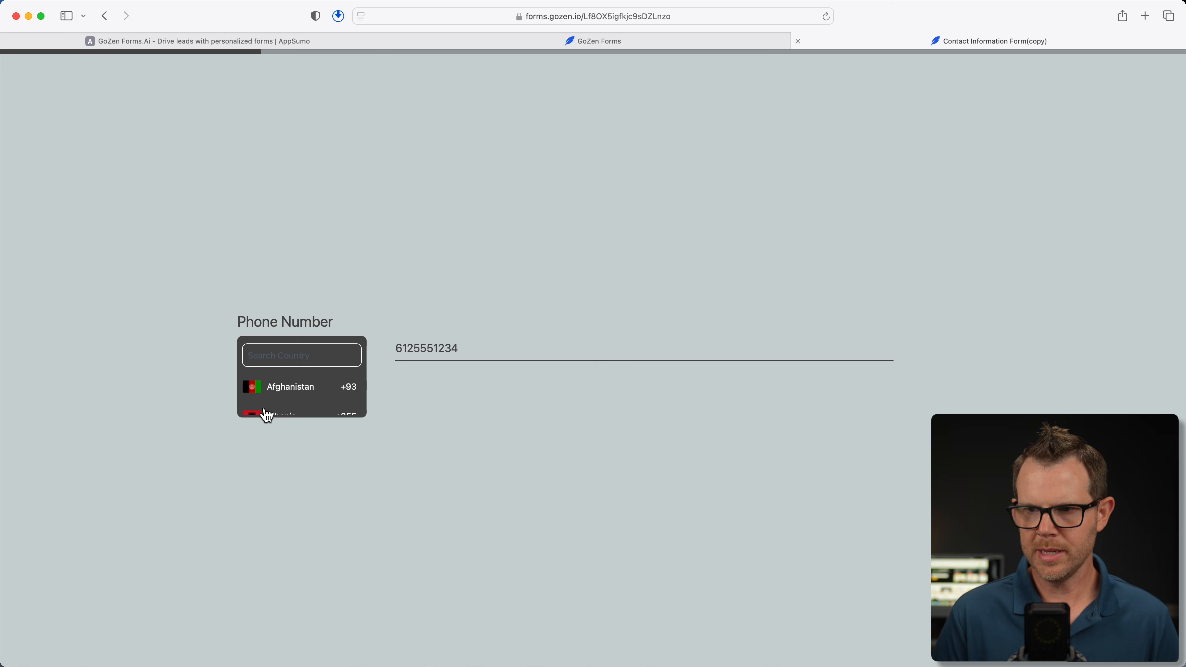
scroll(297, 405, "down", 3)
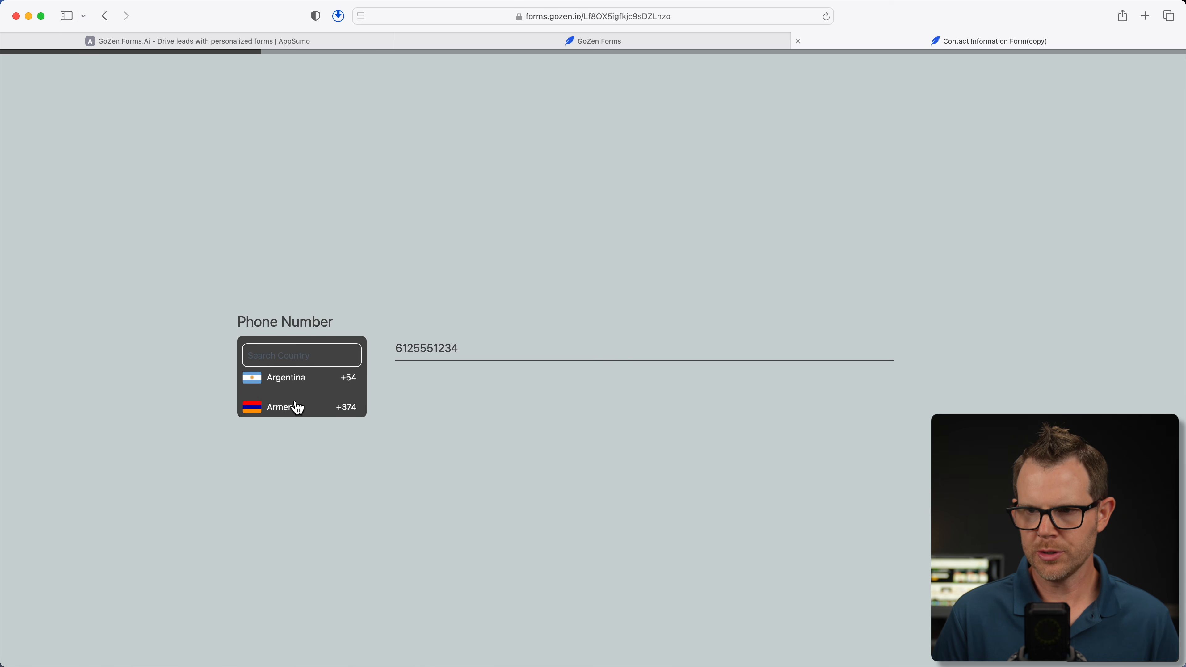
scroll(297, 405, "up", 3)
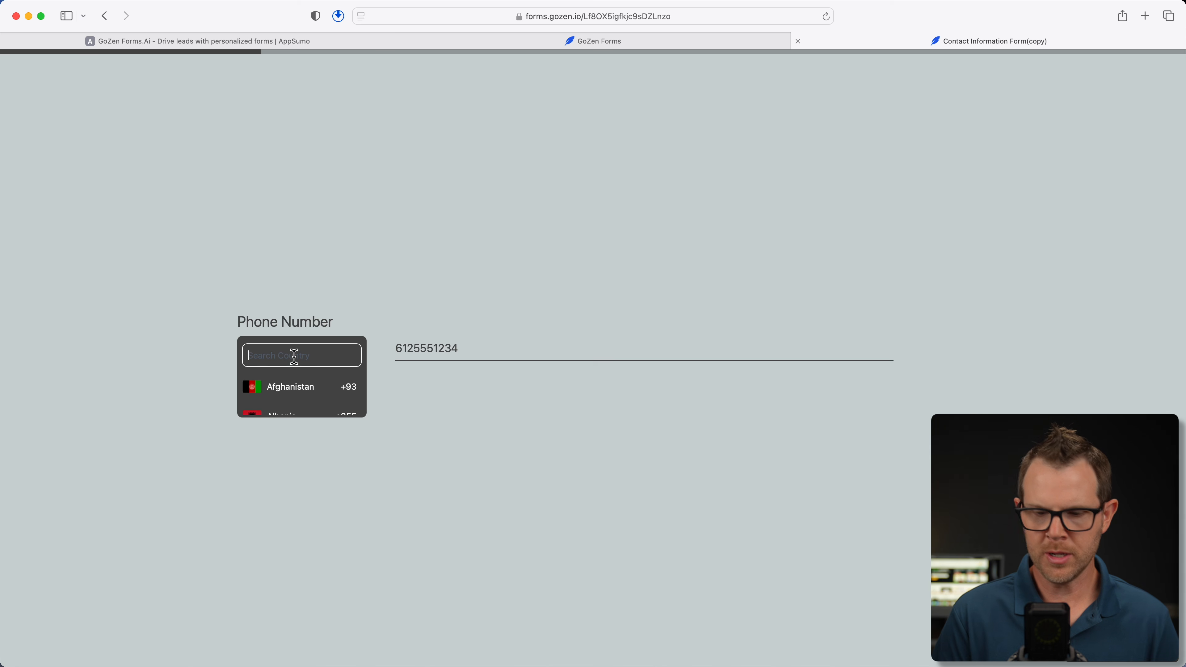
type("united")
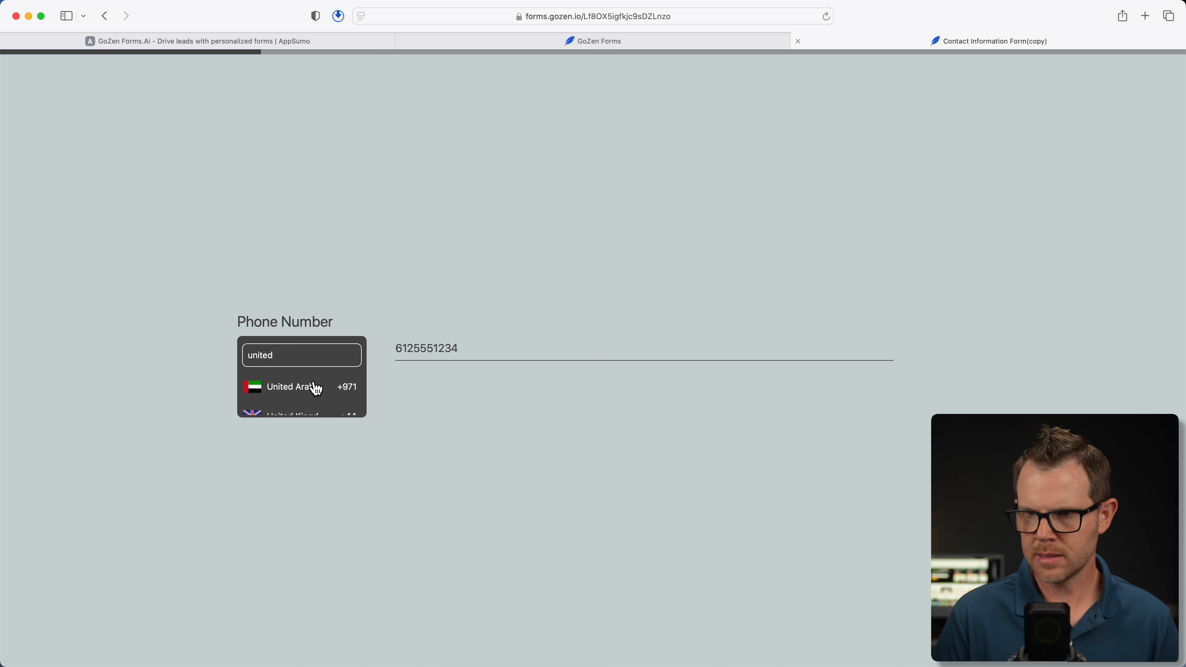
scroll(313, 390, "down", 2)
left_click(309, 397)
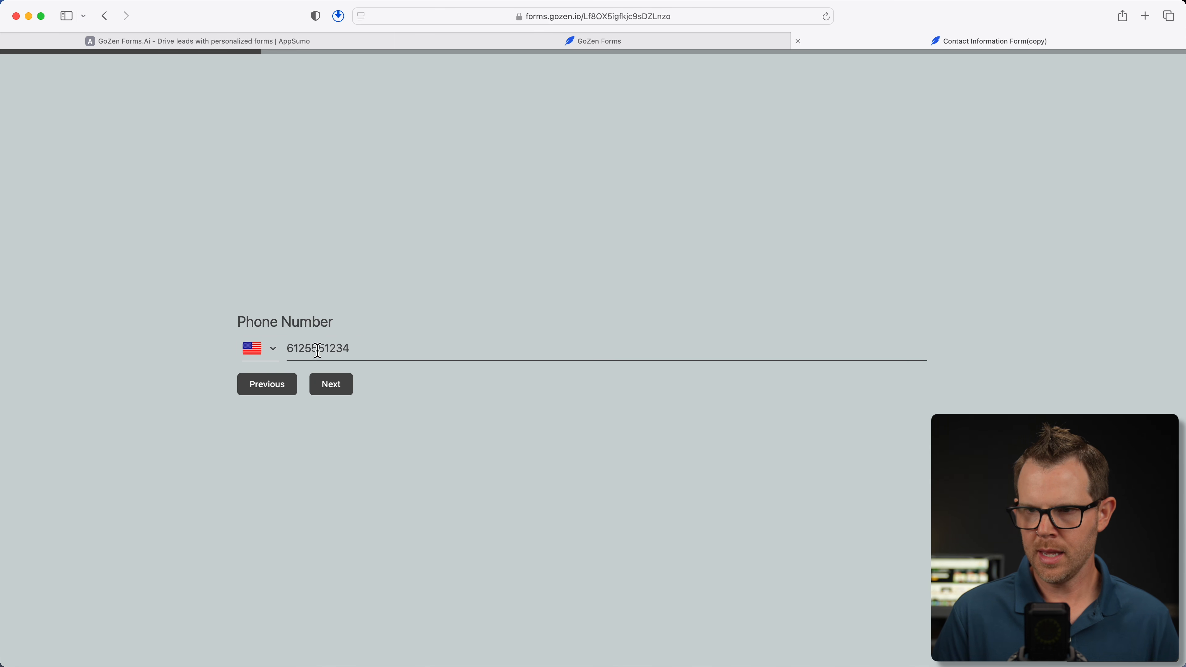
left_click(337, 388)
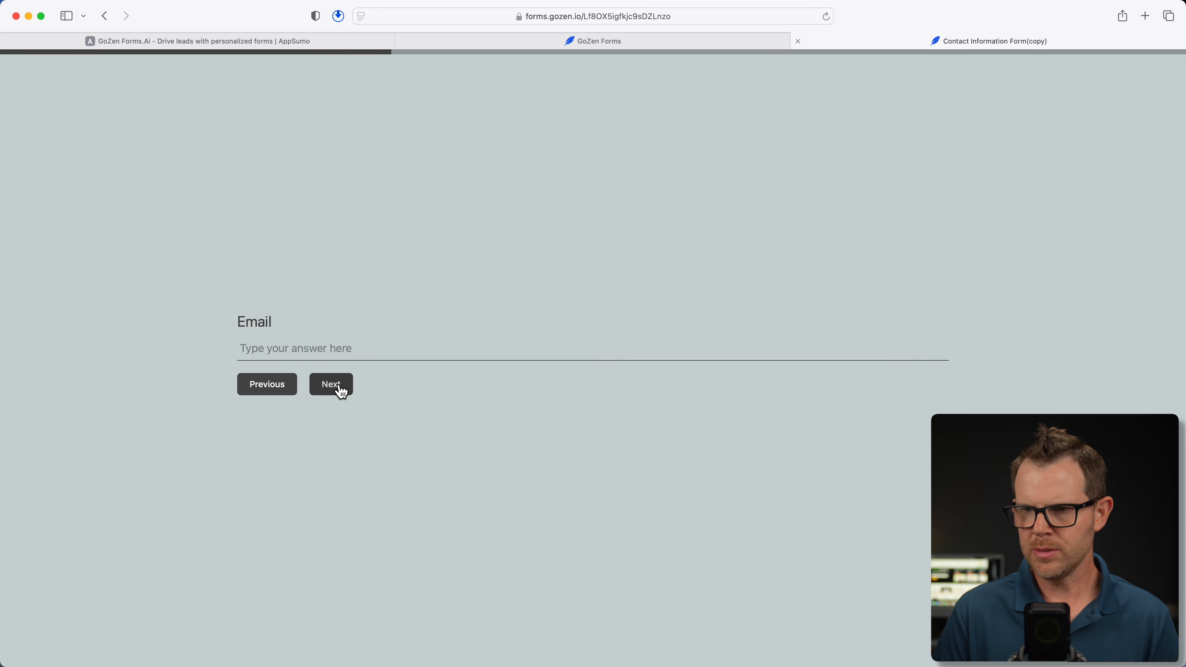
Step: Recheck the country on the Phone Number question and answer the form up to City with "Beverly Hill"
left_click(268, 390)
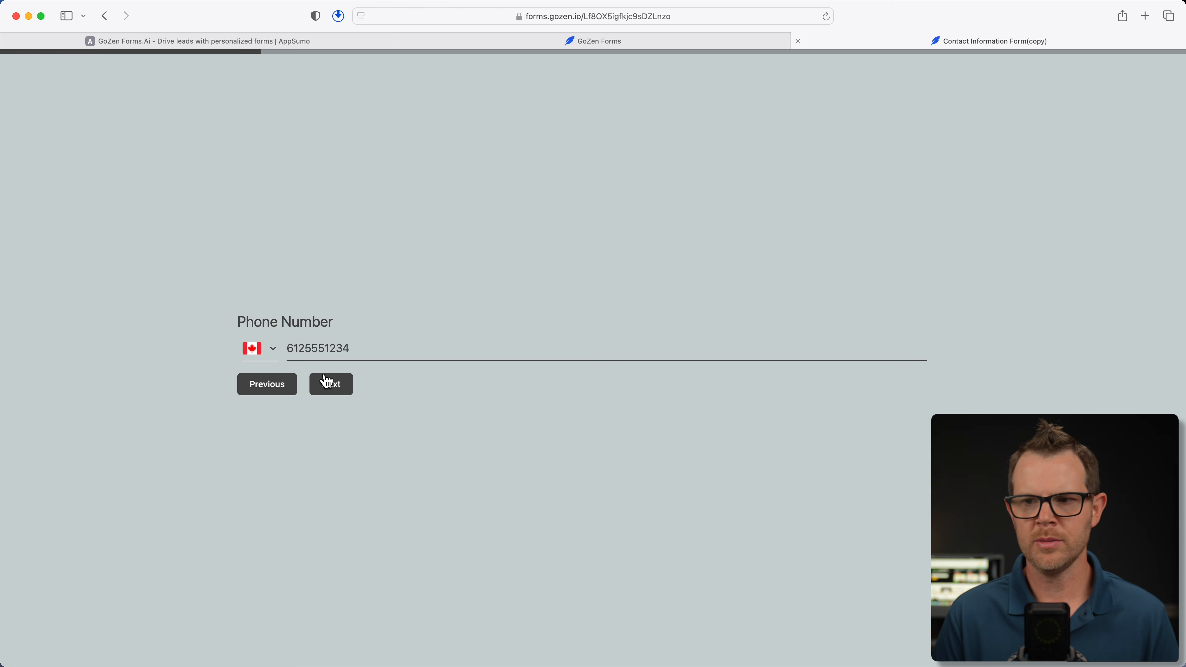
left_click(329, 384)
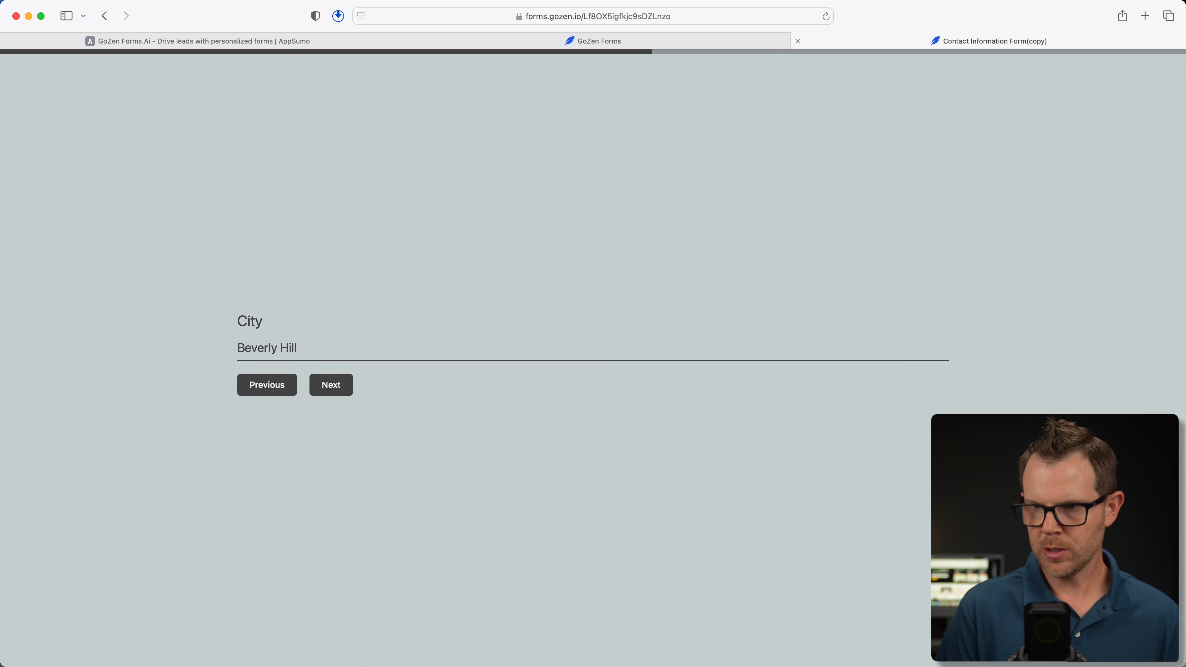
key("Return")
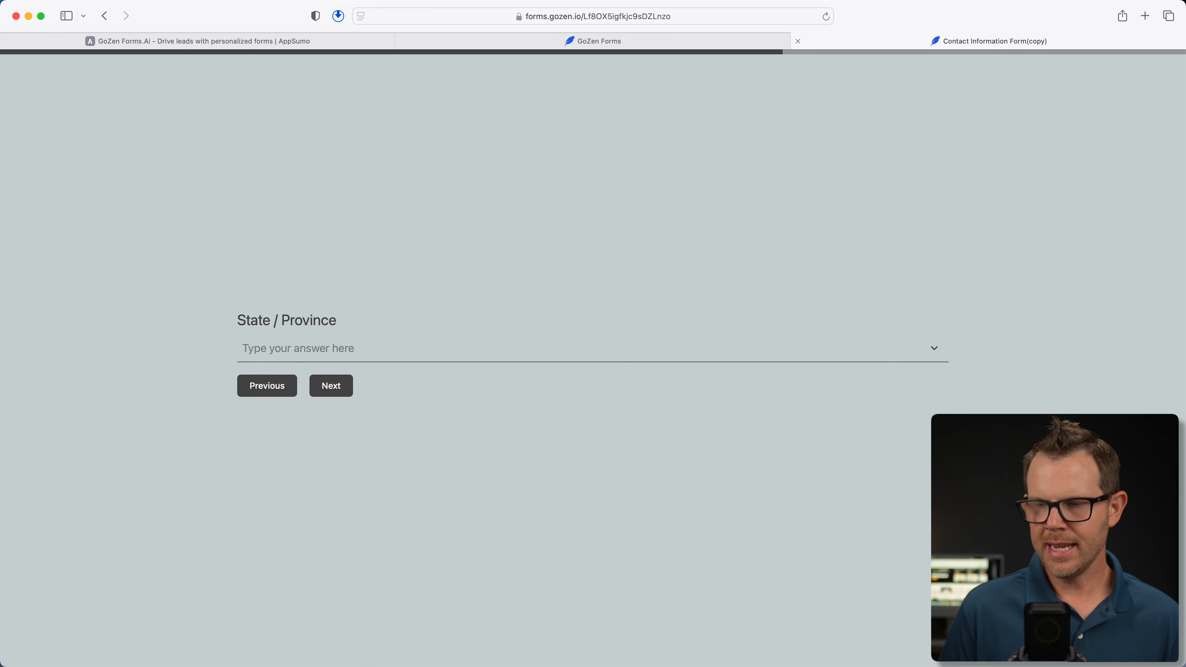
Step: Test the State / Province dropdown by searching for "M" and "asdf", and return to the City question
left_click(260, 348)
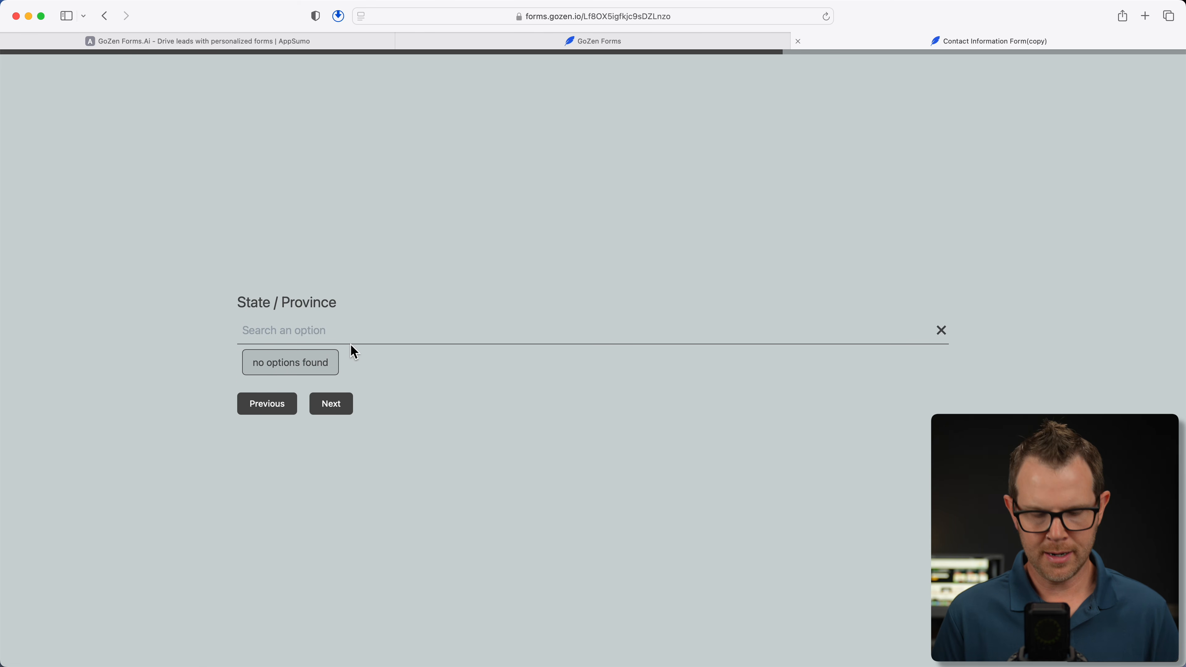
type("M")
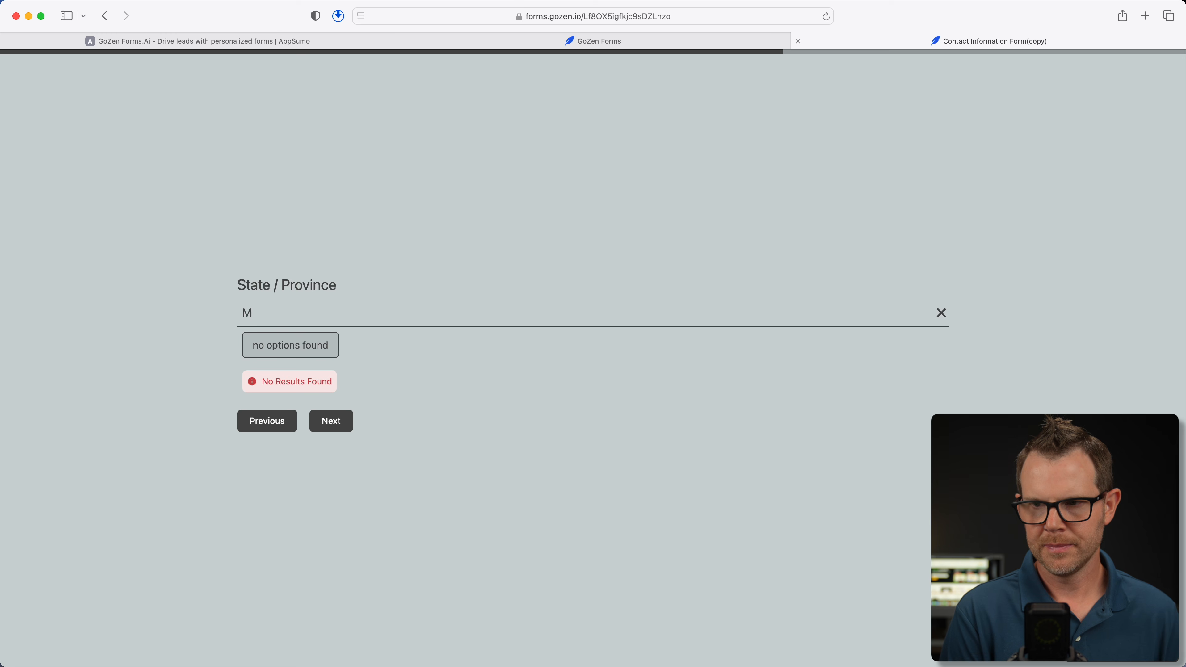
key("BackSpace")
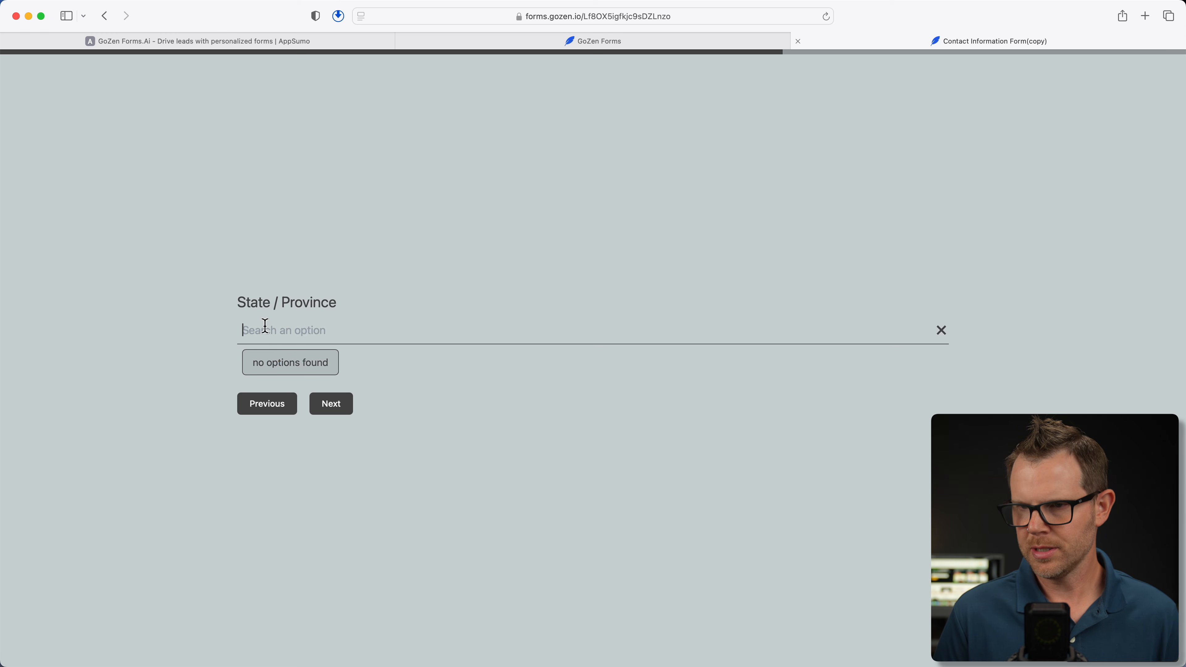
type("asdf")
left_click(276, 411)
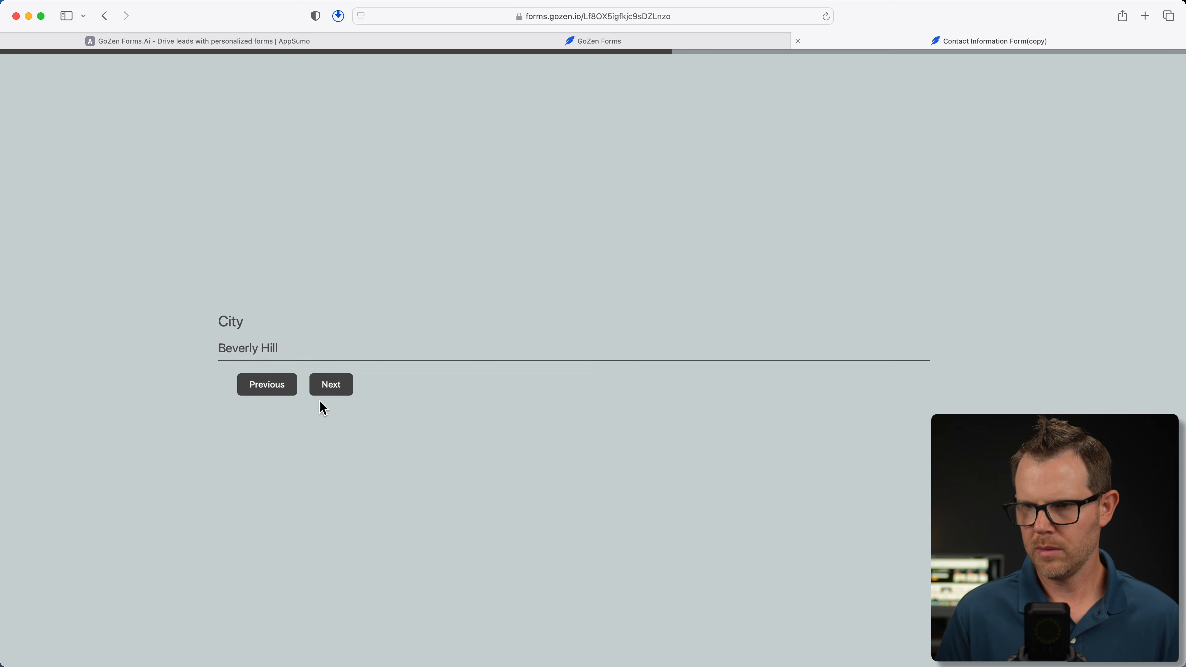
Step: Search the State / Province dropdown for "Minnes" and continue to the Zip Code question
left_click(323, 390)
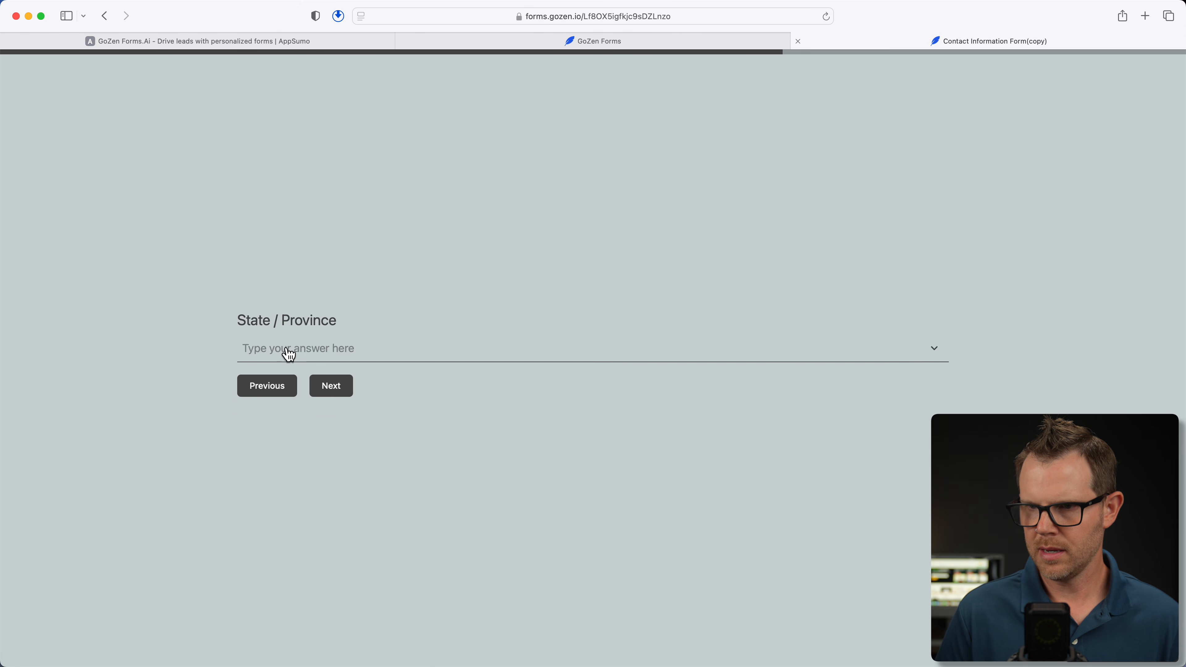
left_click(286, 348)
type("M")
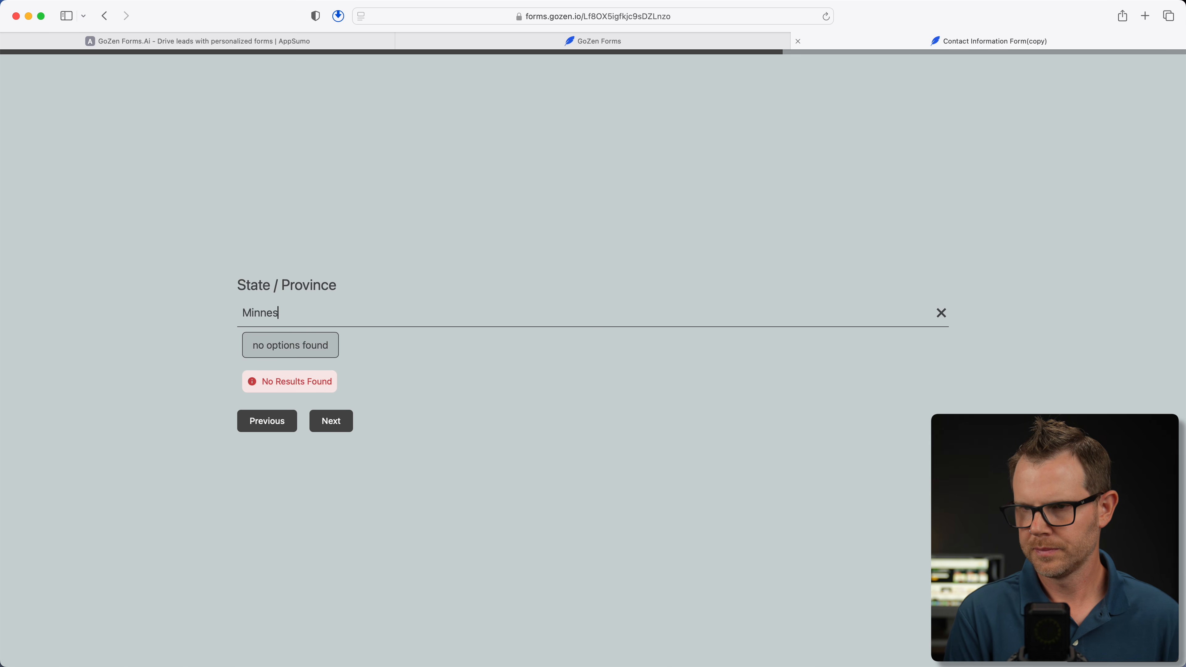
type("innes")
left_click(327, 420)
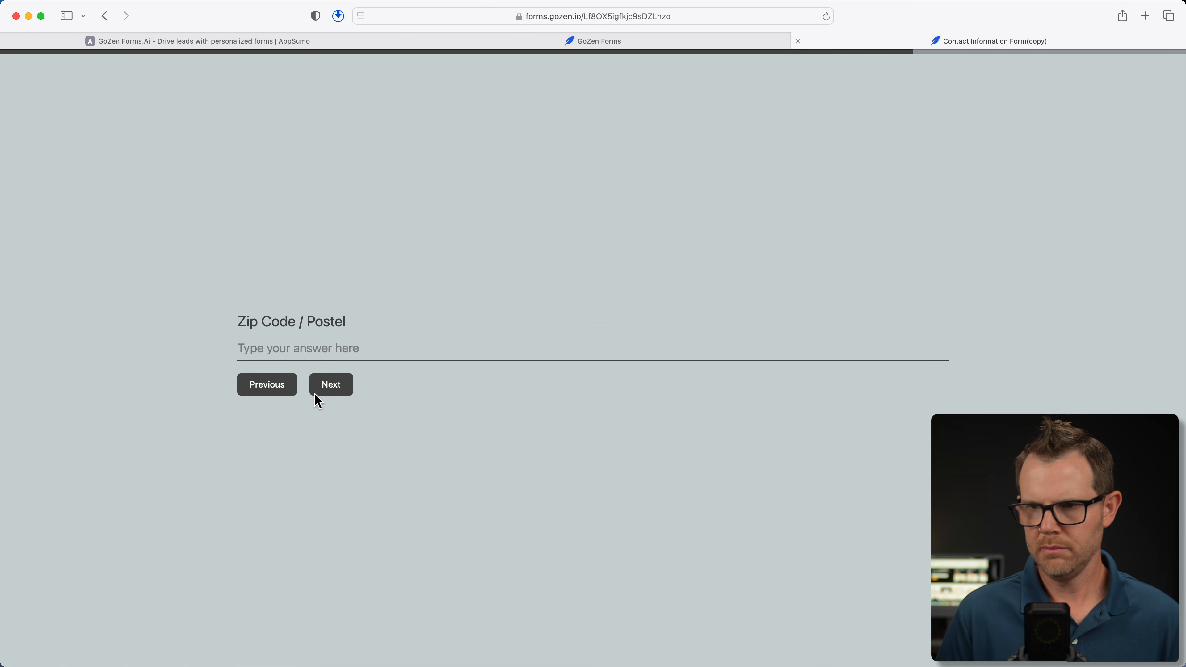
Step: Fill in the postal code, enter "Testing 123" under Comments or Questions, and submit the form
left_click(267, 348)
key("Return")
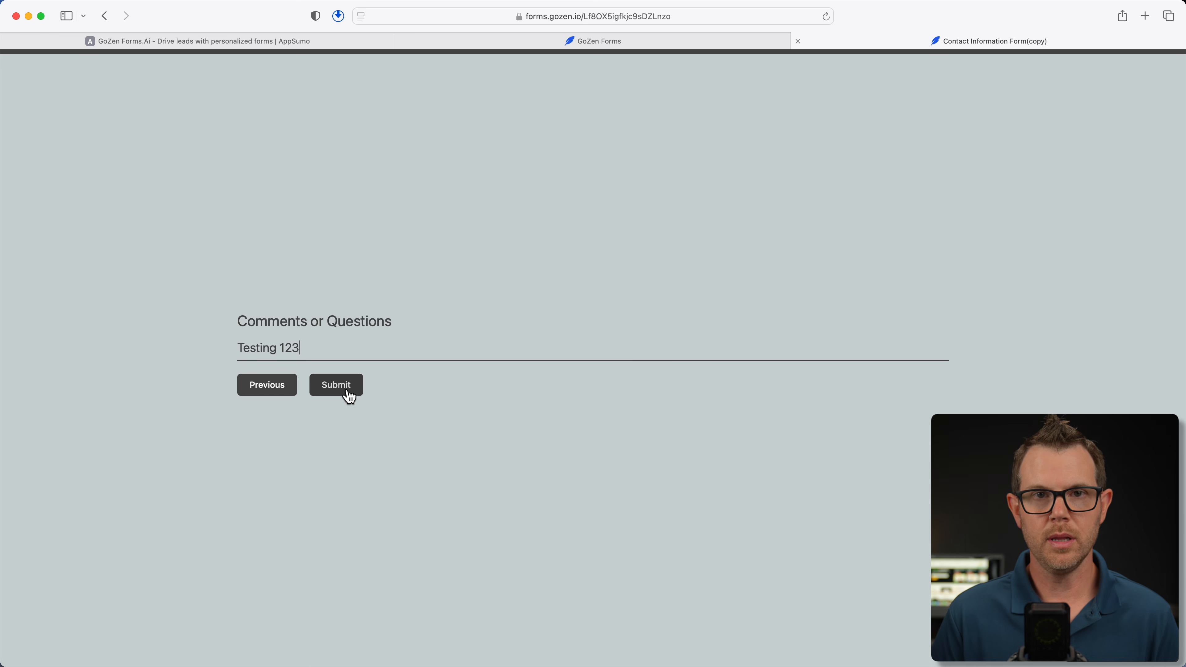
left_click(349, 397)
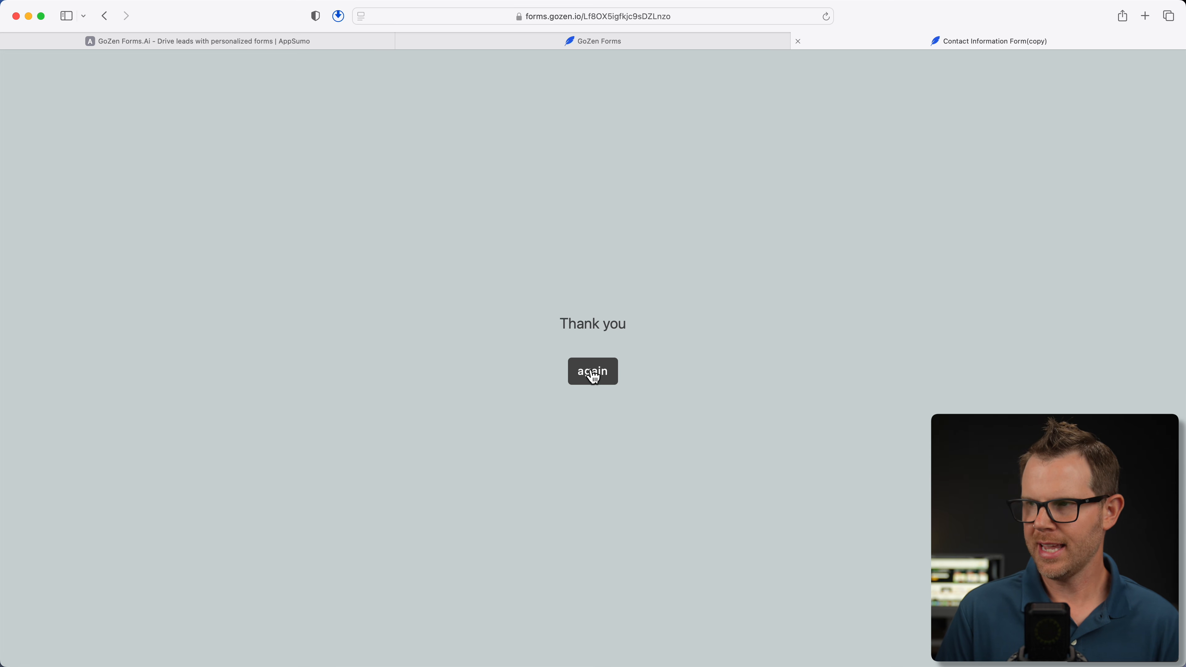
Step: Return to the form editor and examine the form's results insights, including the response trend, device and country charts
left_click(626, 41)
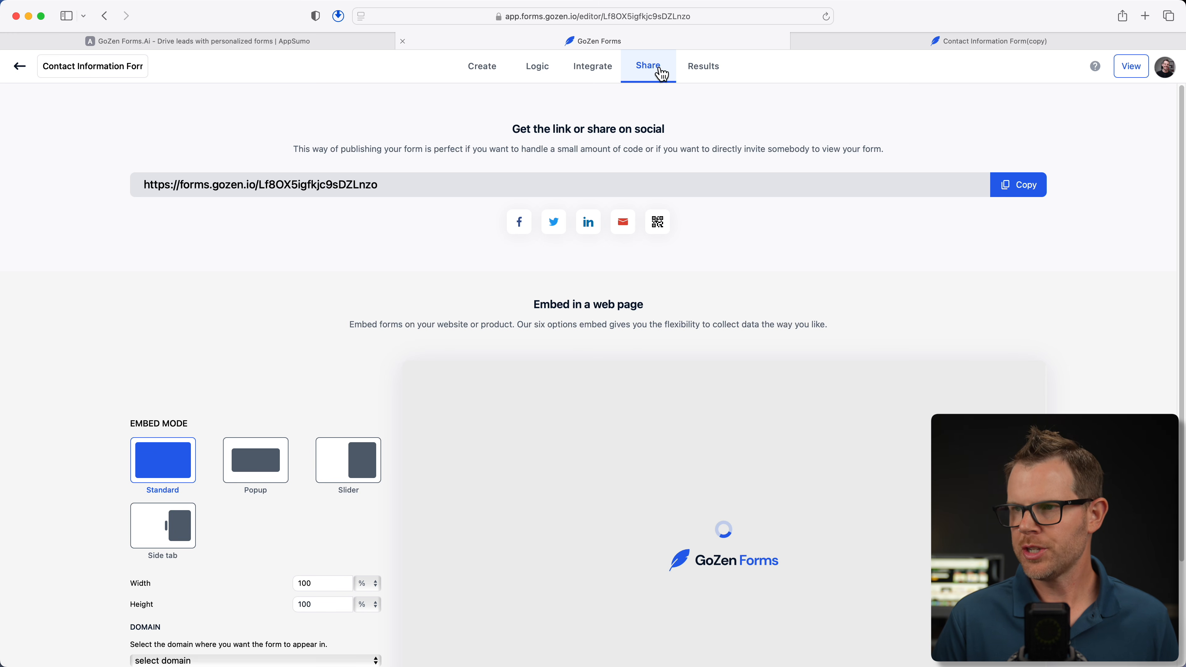
left_click(714, 68)
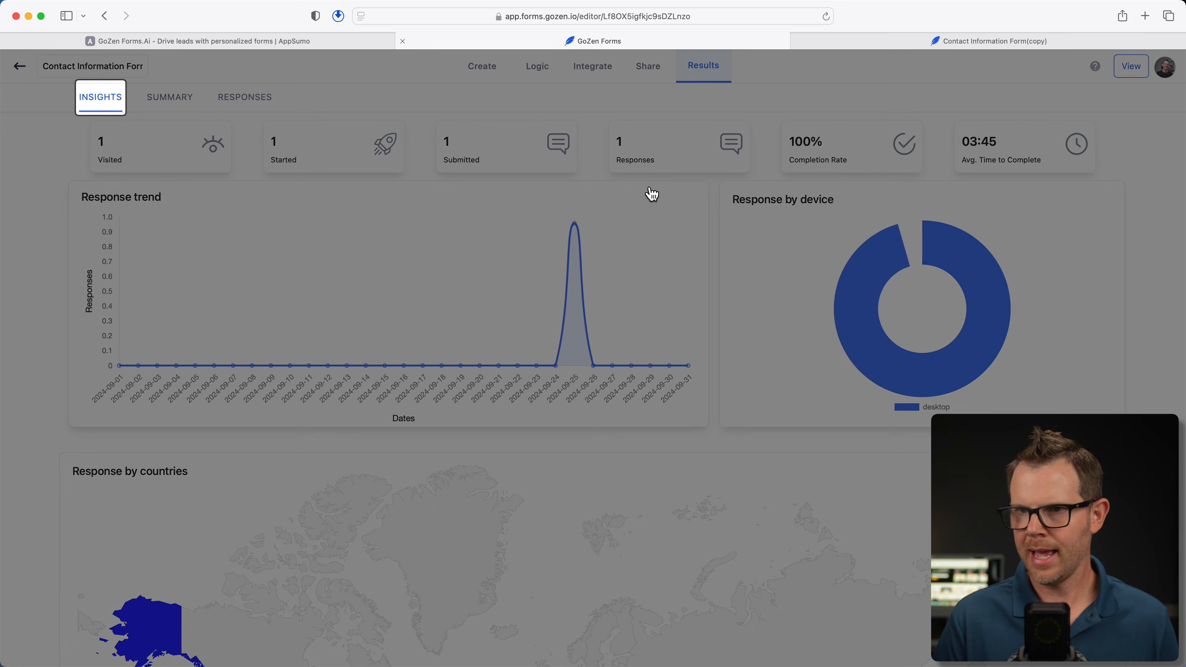
left_click(490, 102)
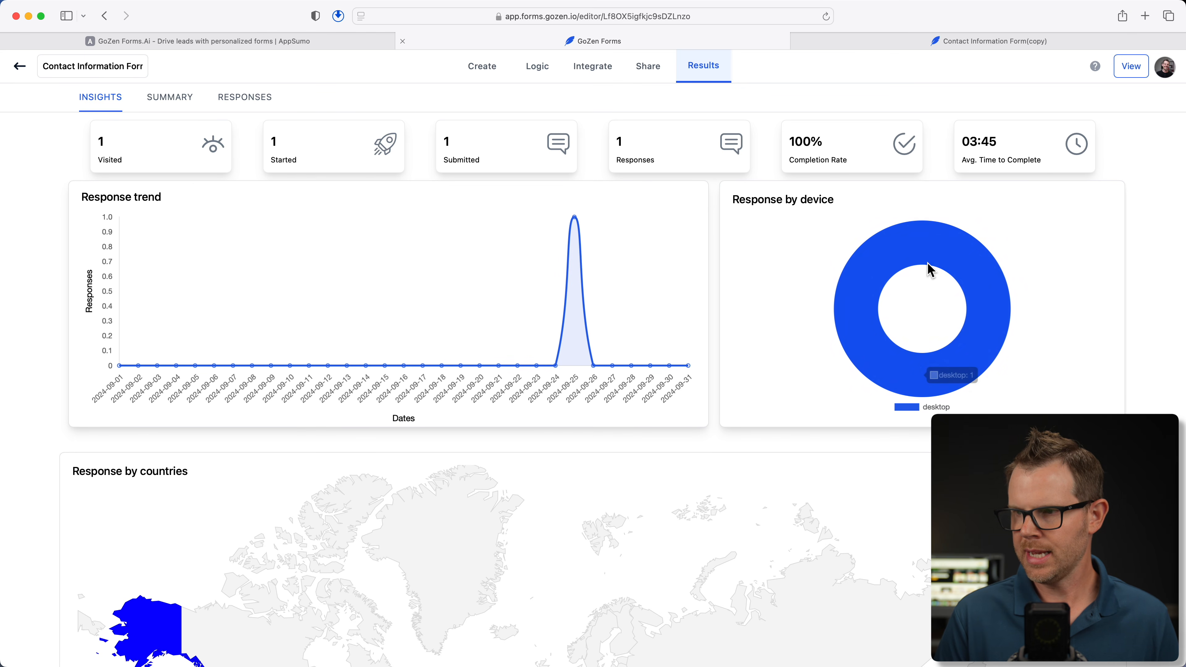
scroll(900, 398, "down", 2)
scroll(897, 397, "down", 10)
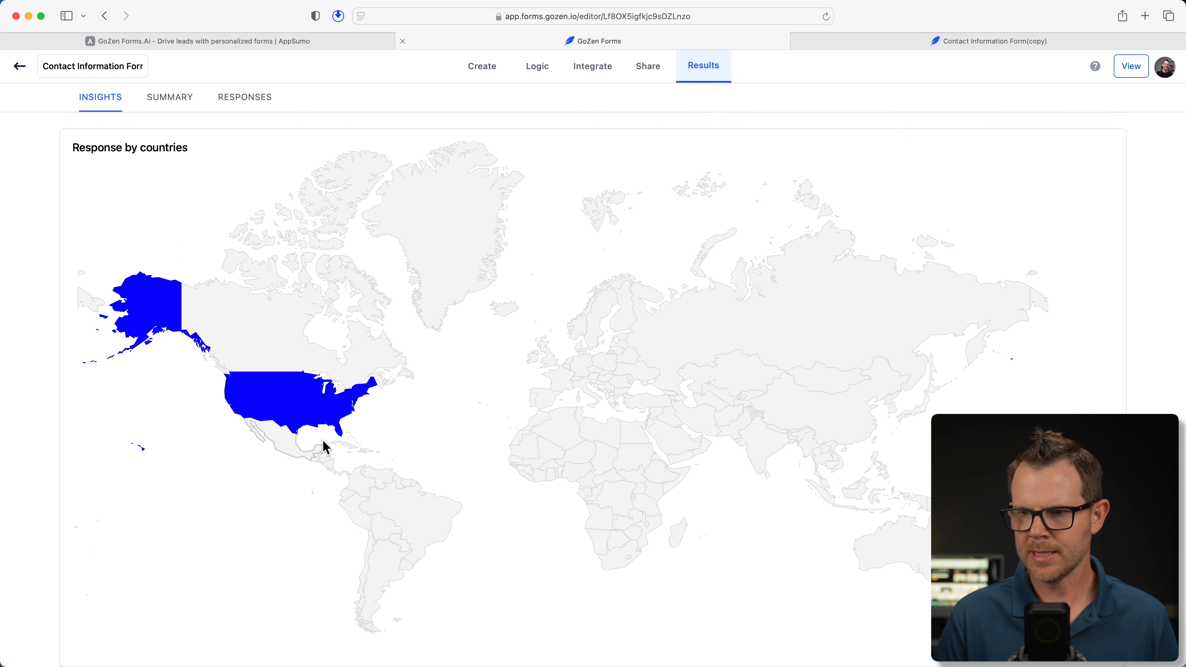
mouse_move(309, 394)
scroll(306, 393, "up", 10)
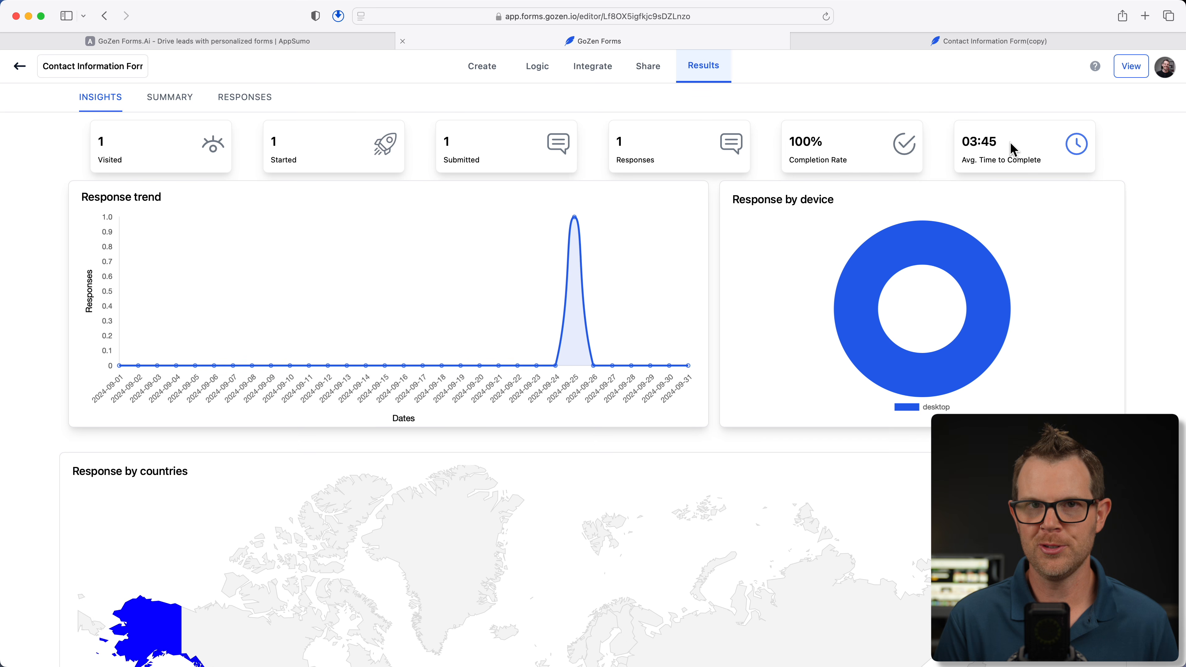
left_click(109, 105)
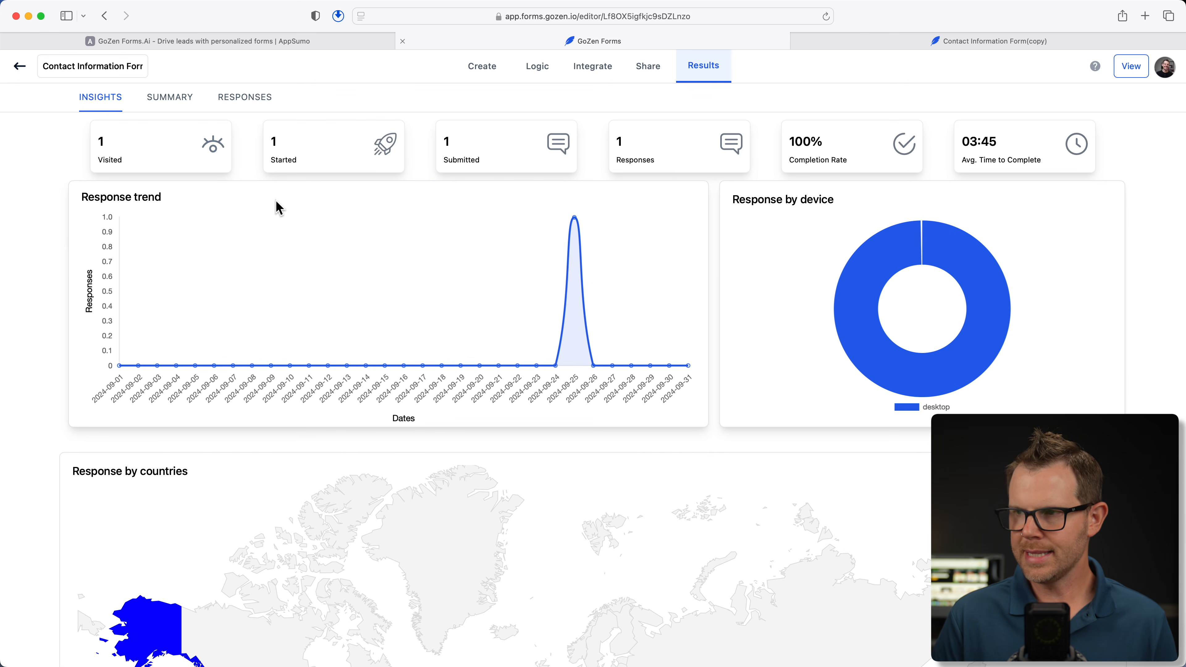
Step: Review the question-by-question summary of answered and skipped responses
left_click(167, 106)
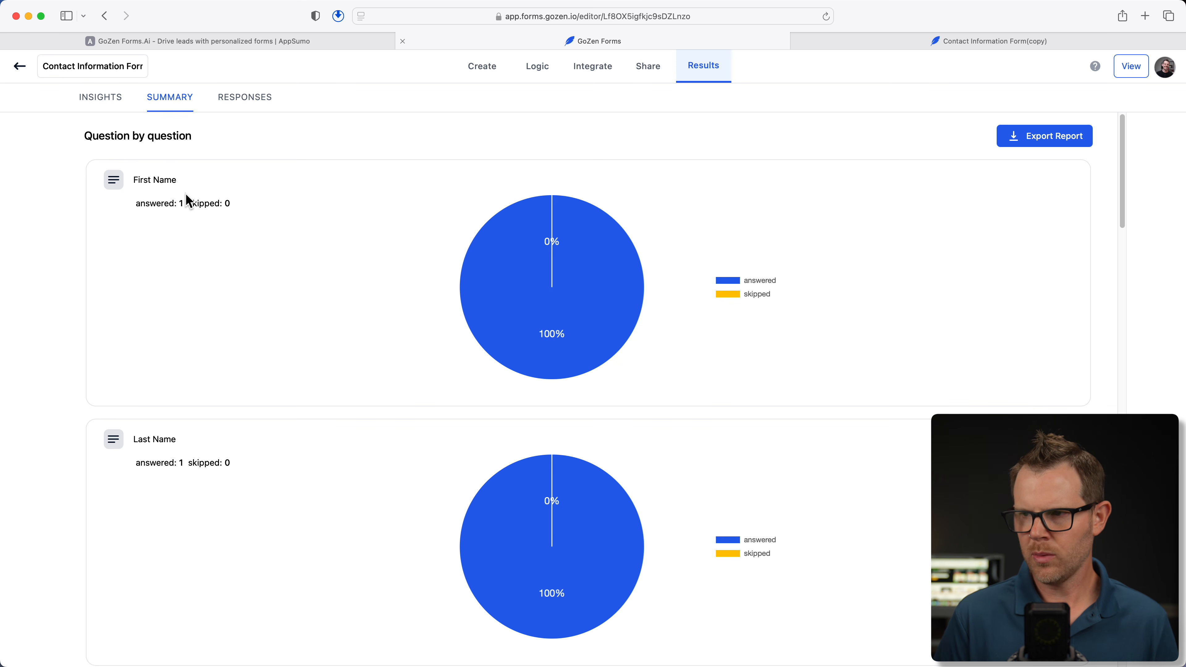
scroll(206, 219, "down", 10)
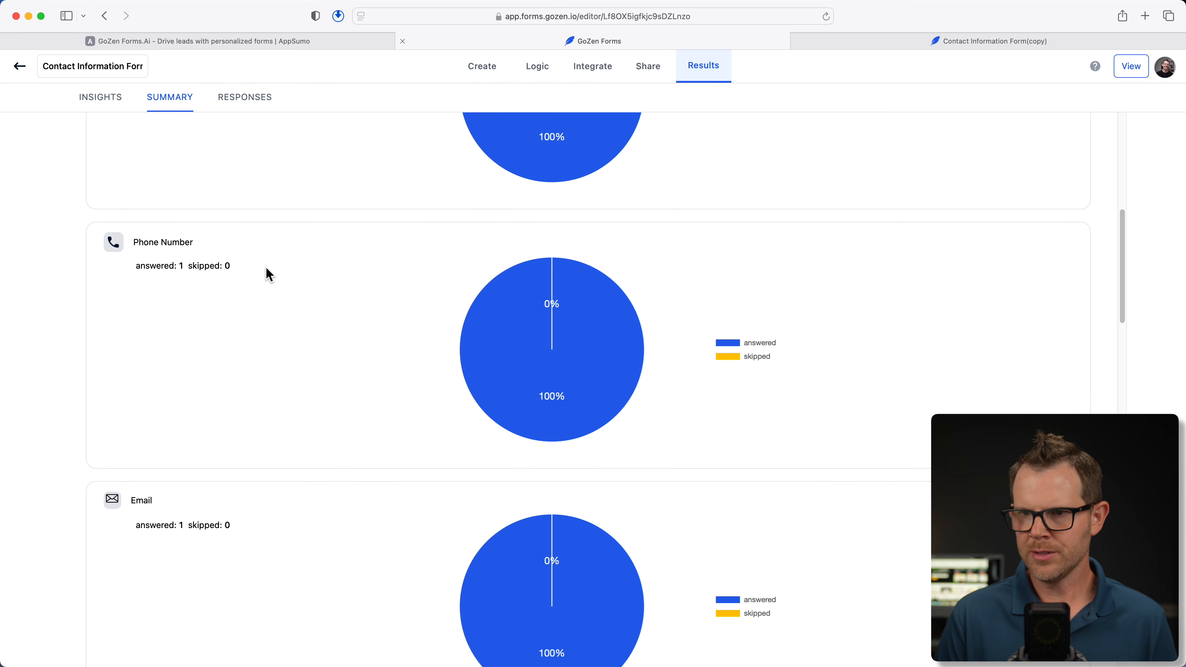
scroll(271, 275, "down", 3)
Step: View the individual responses table and export all responses as a CSV file
left_click(241, 100)
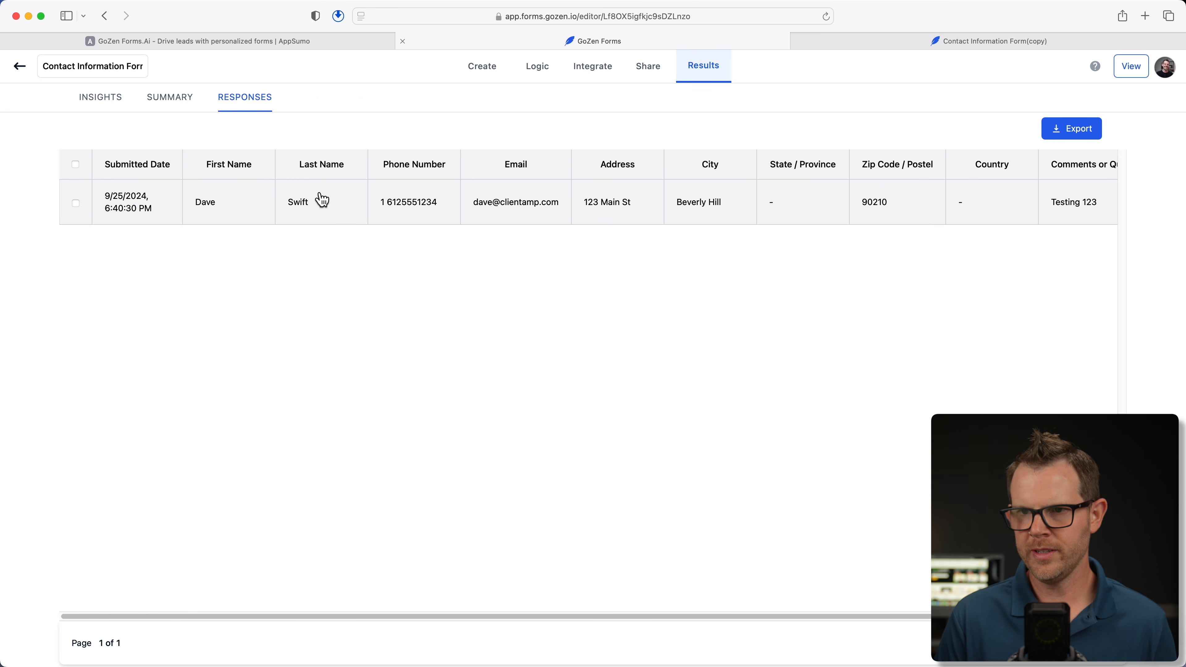
left_click(1081, 136)
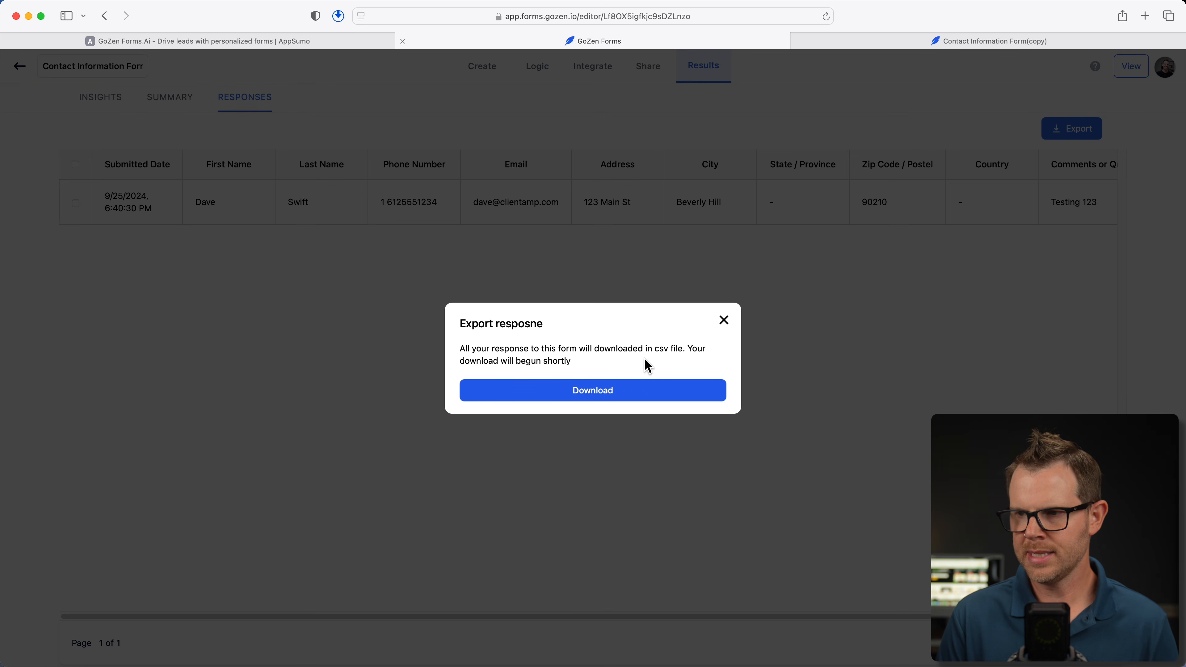
left_click(686, 391)
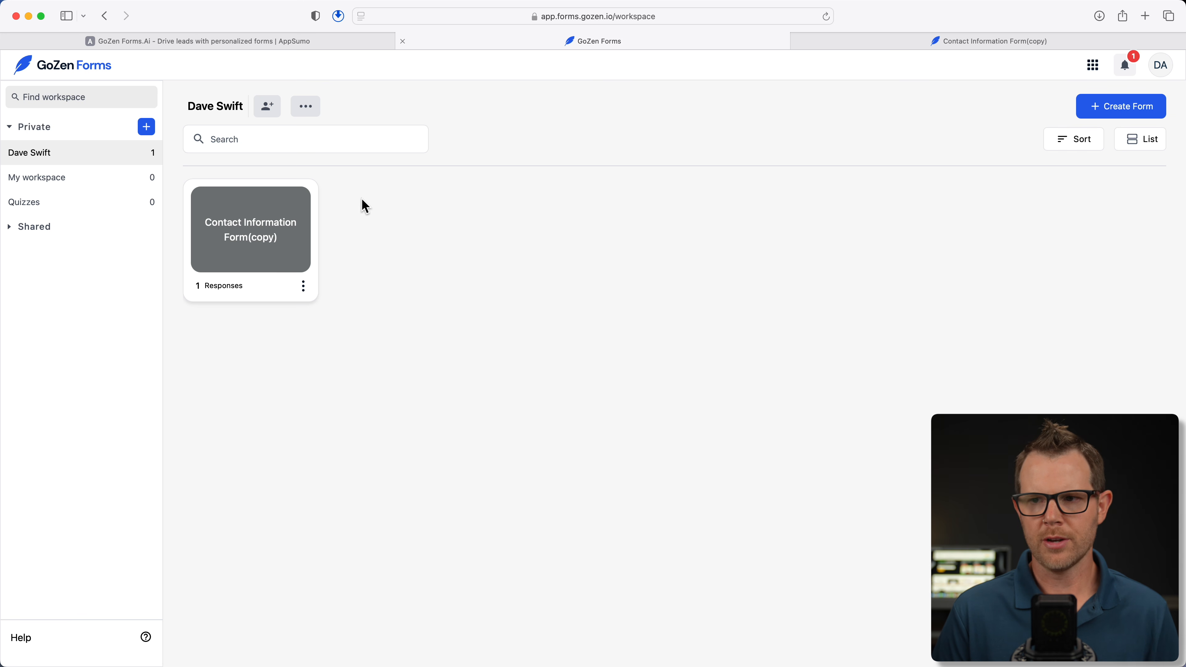
Step: Generate an 8-question form with AI named "YouTube Viewer Survey", described as surveying channel viewers' interests and background to attract advertisers
left_click(1132, 112)
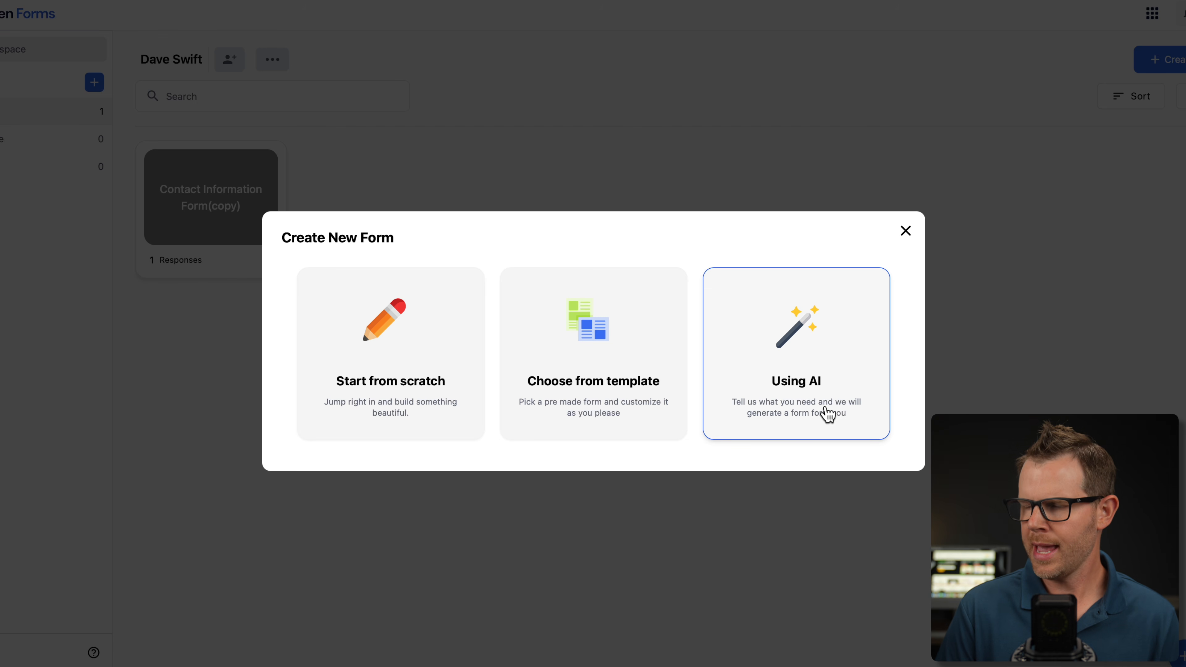
left_click(828, 414)
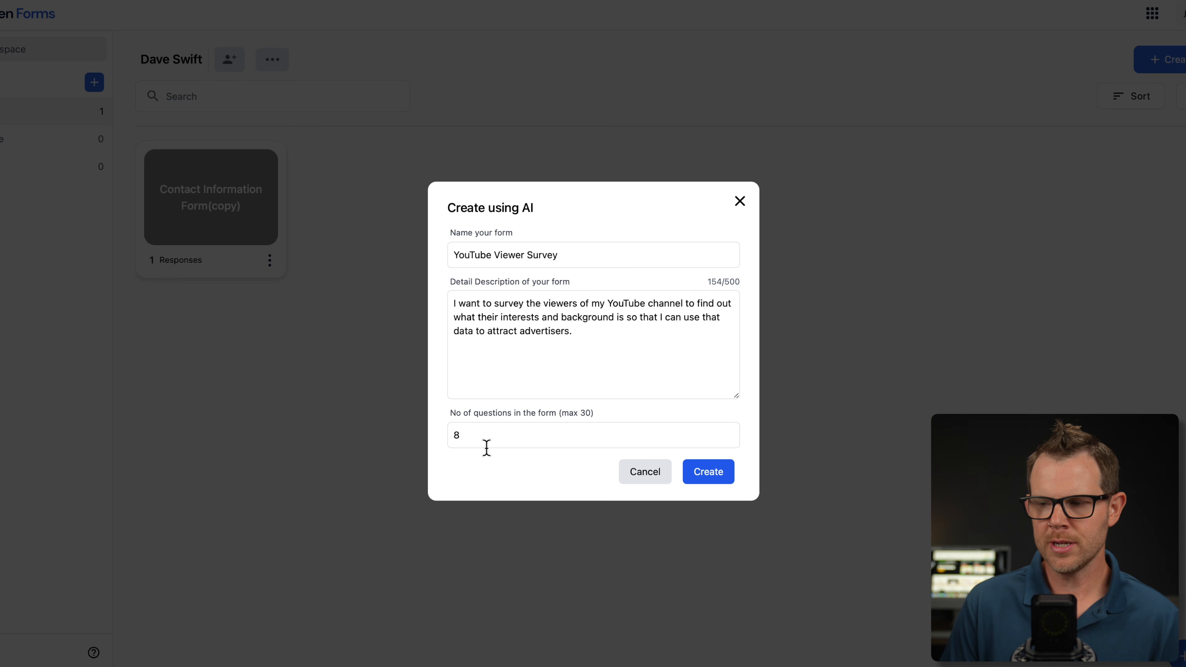
left_click(716, 481)
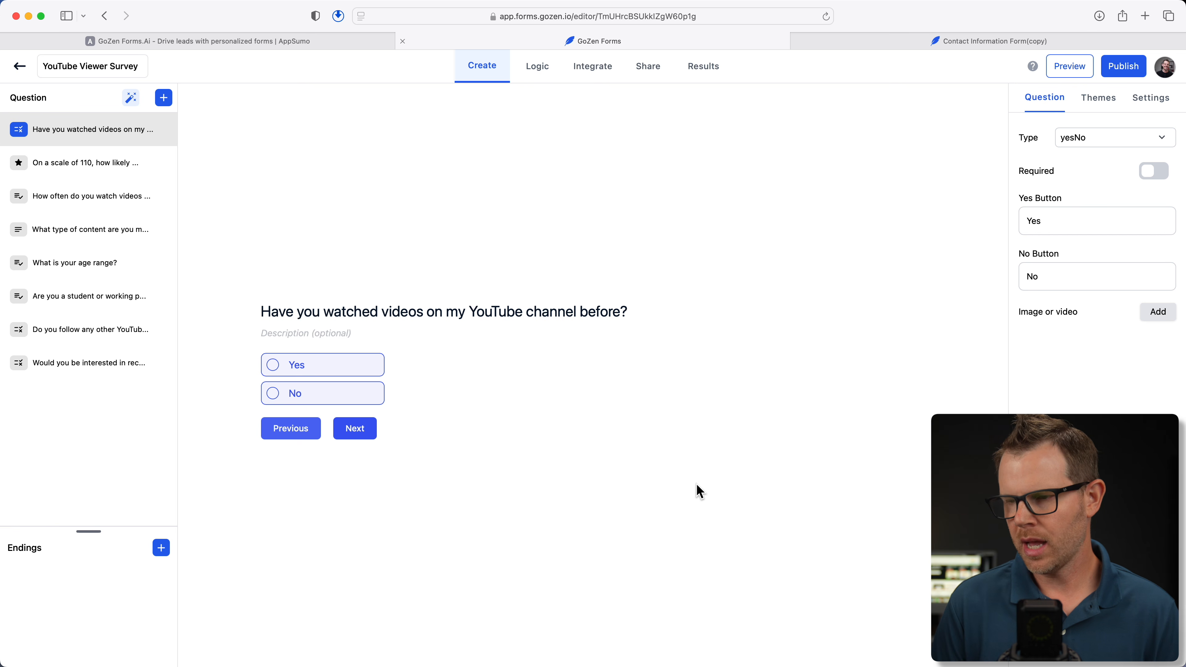
Step: Set the channel recommendation rating question to 10 steps, keep the Star shape, and turn on its labels
left_click(66, 174)
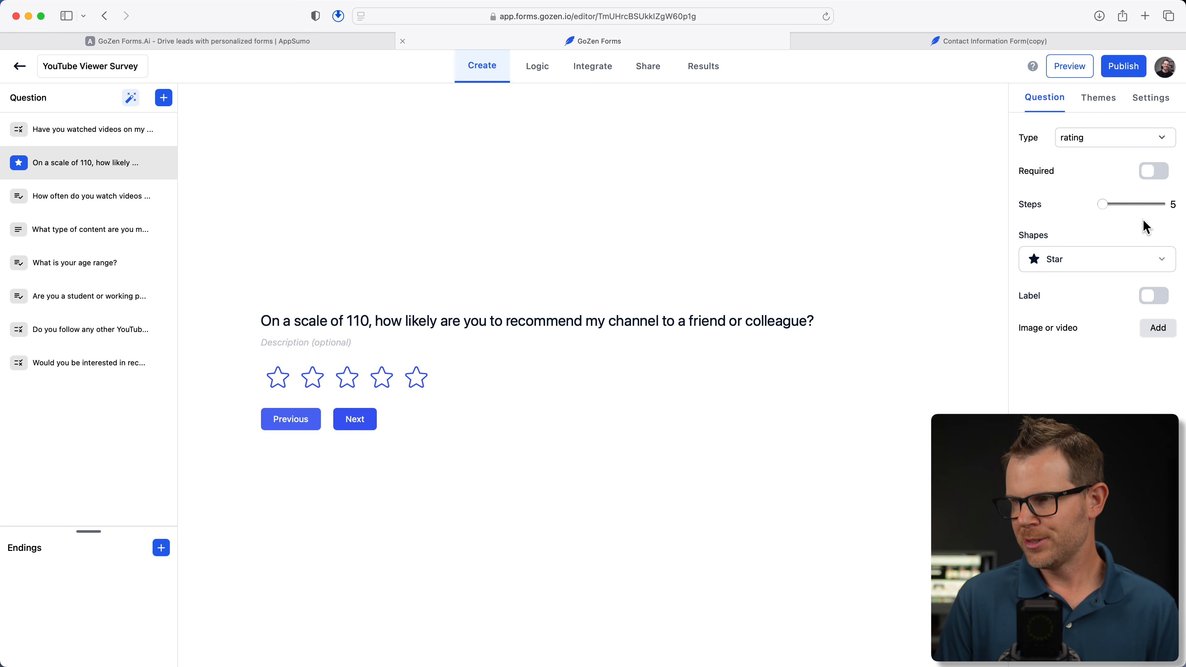
left_click_drag(1110, 206, 1156, 206)
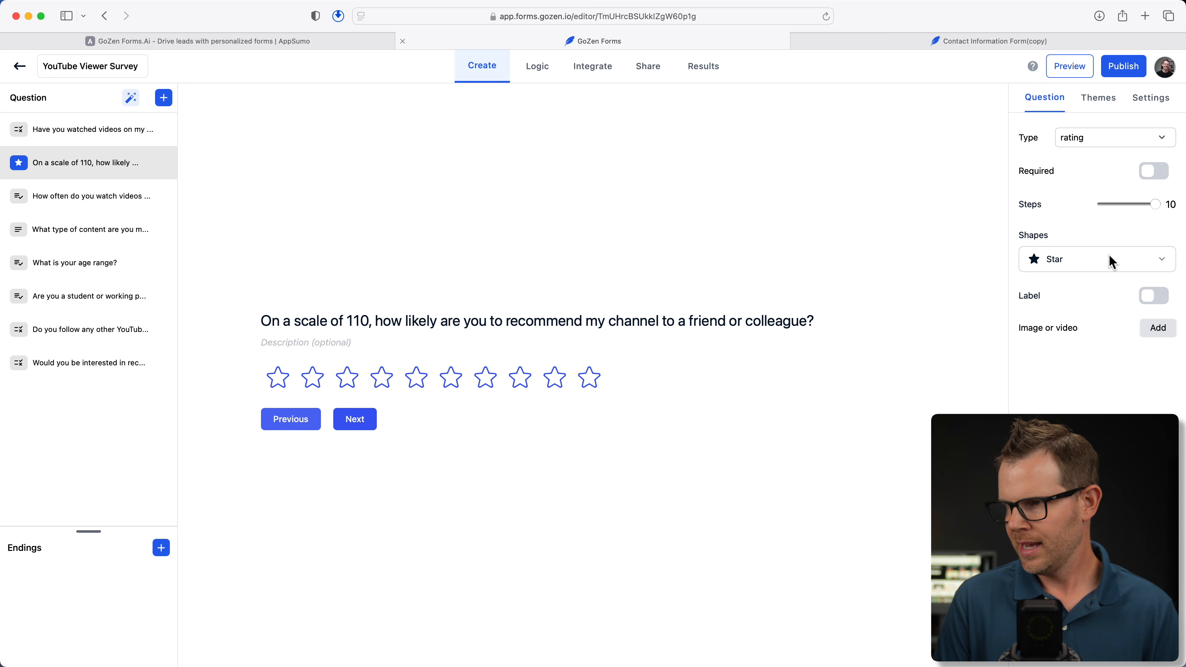
left_click(1059, 262)
left_click(1062, 296)
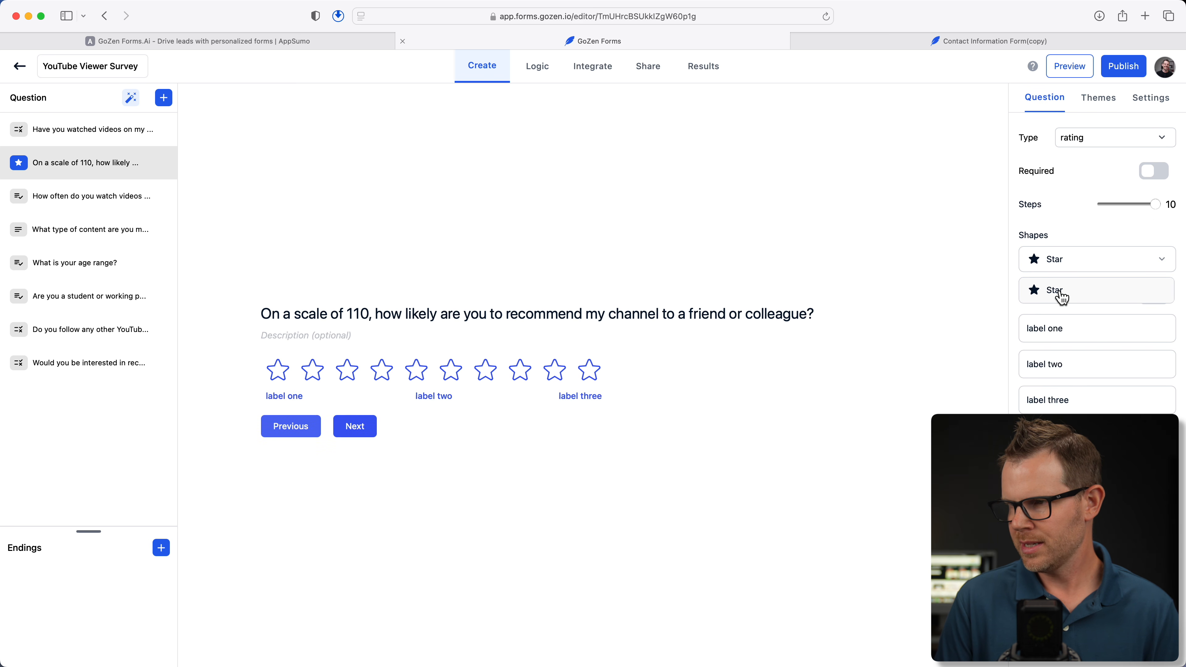
left_click(781, 416)
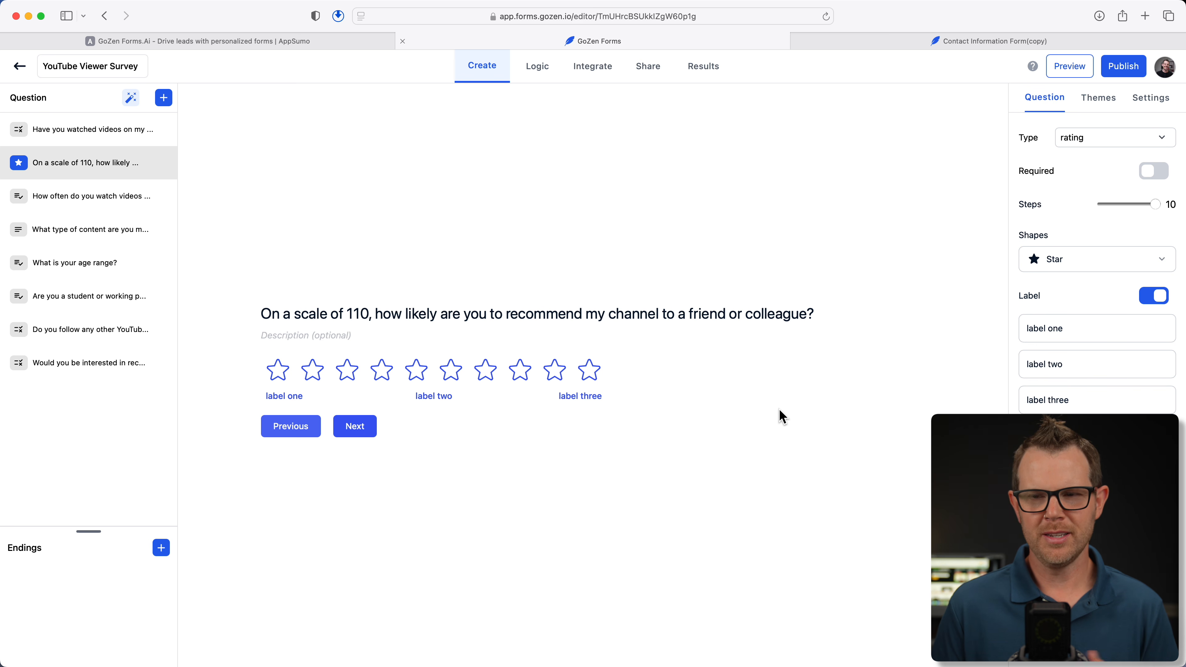
Step: Review the remaining generated questions, from YouTube viewing frequency through interest in receiving channel updates
left_click(94, 195)
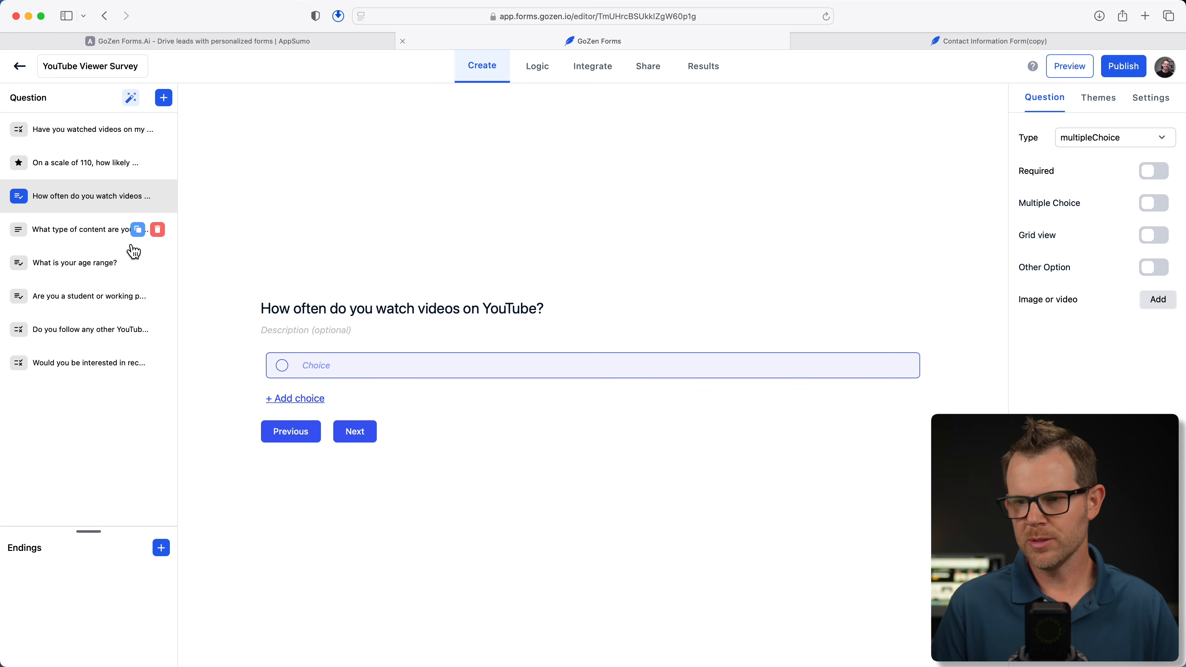
left_click(328, 373)
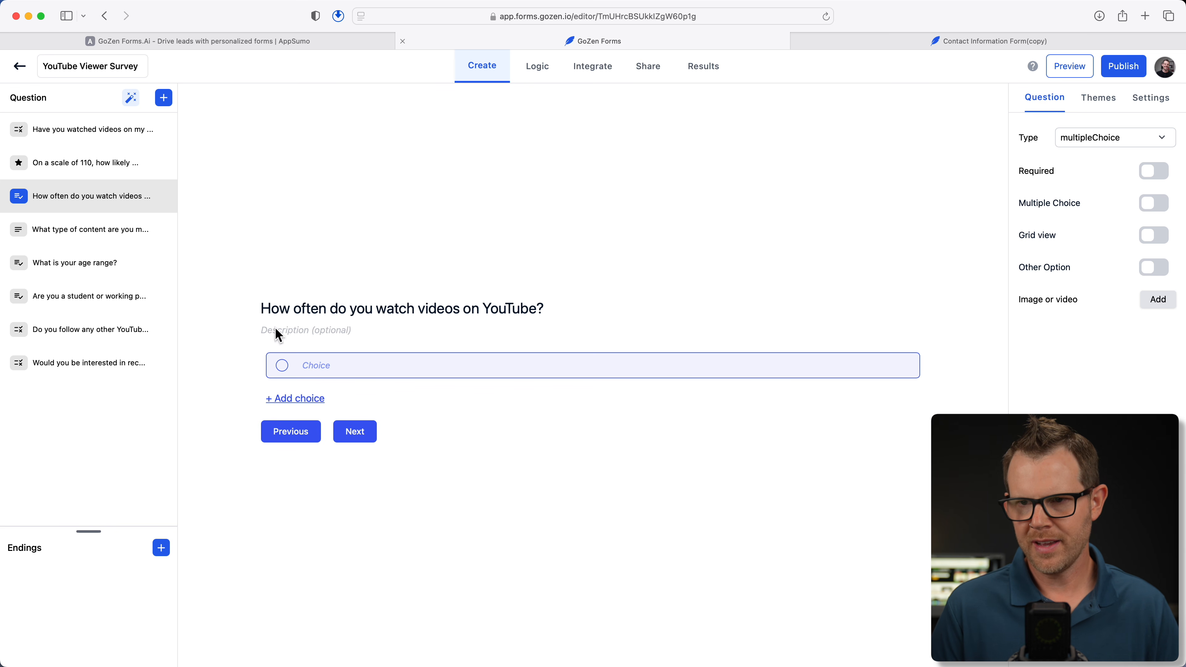
left_click(63, 231)
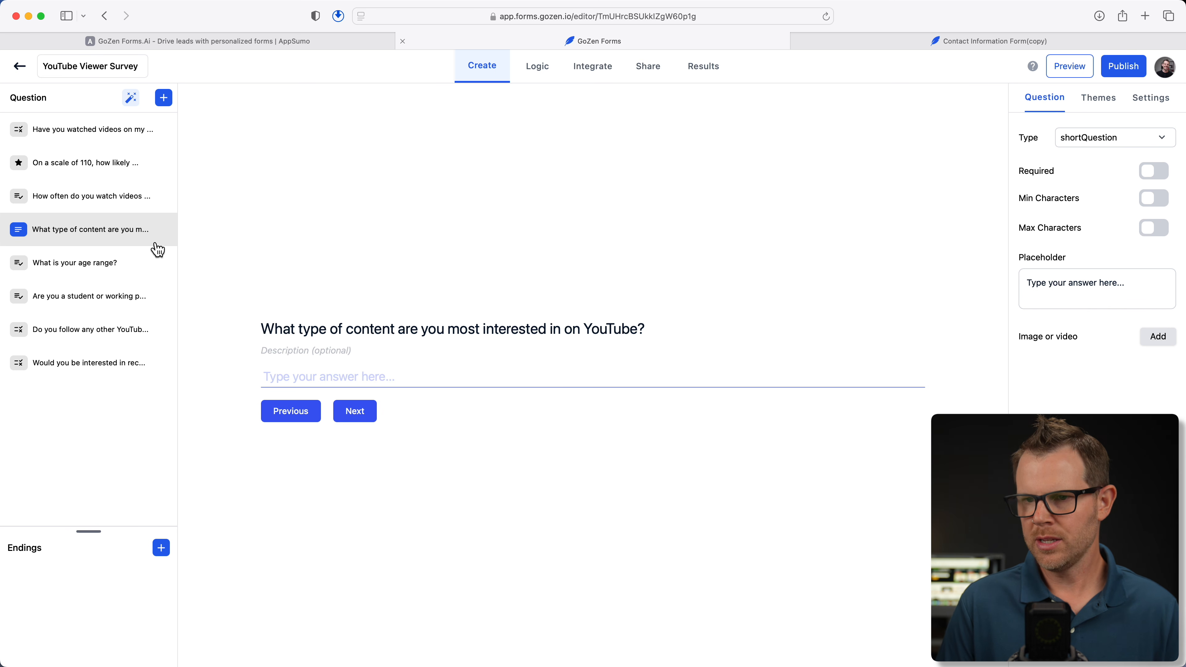
left_click(60, 266)
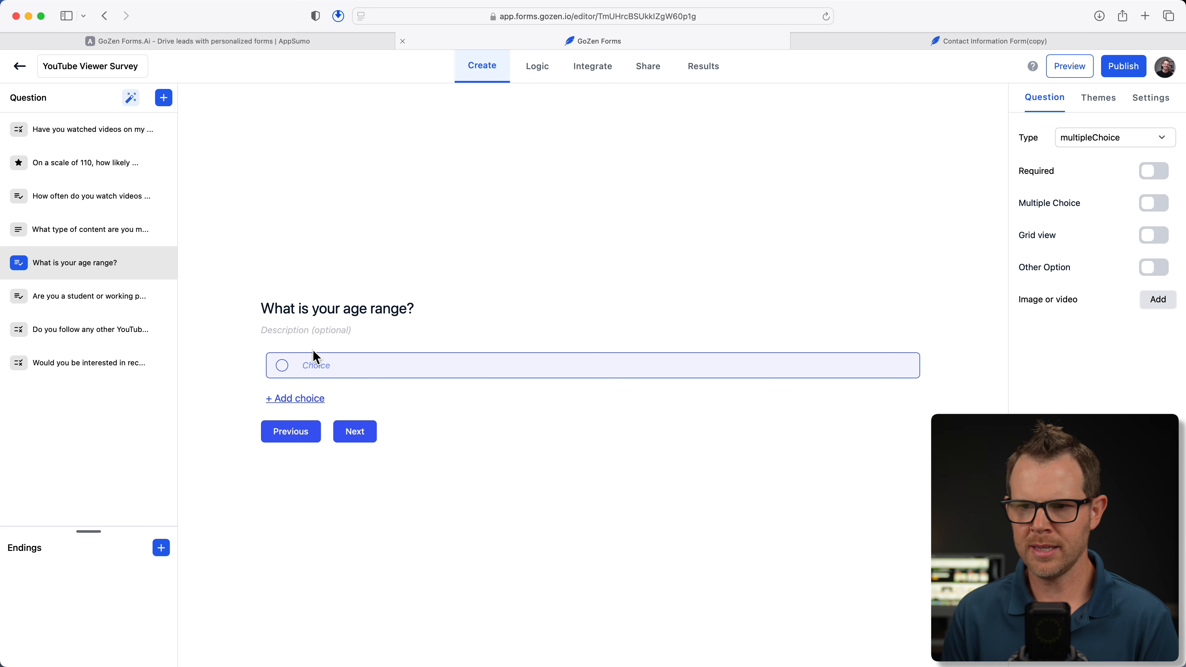
left_click(53, 300)
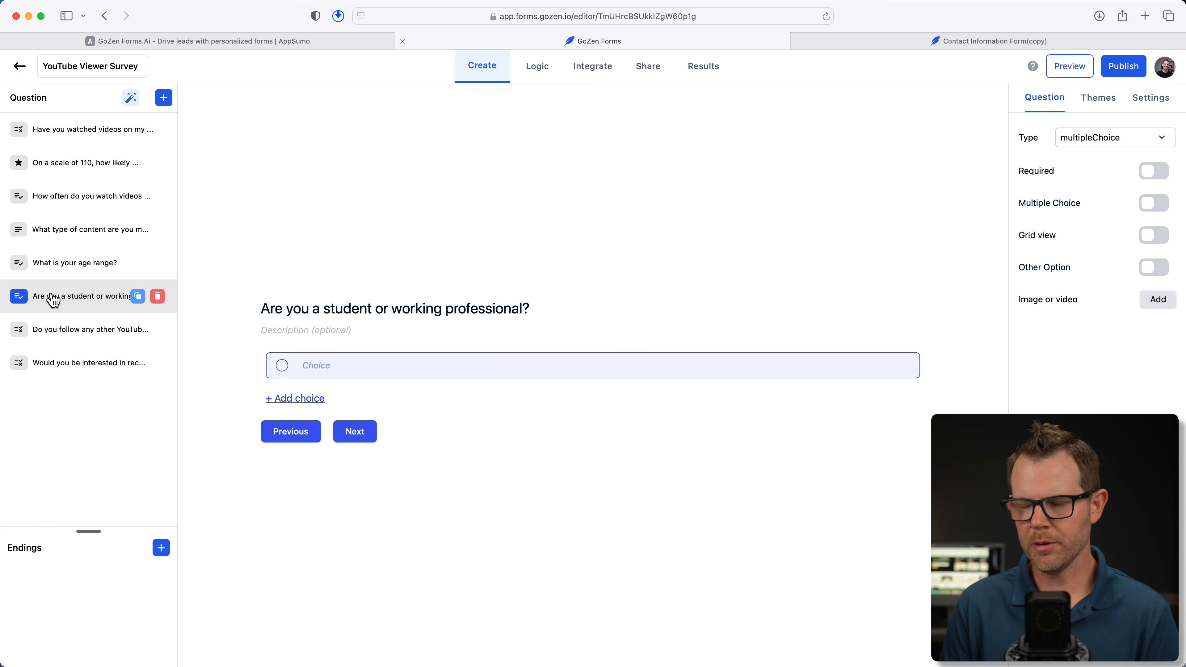
left_click(46, 329)
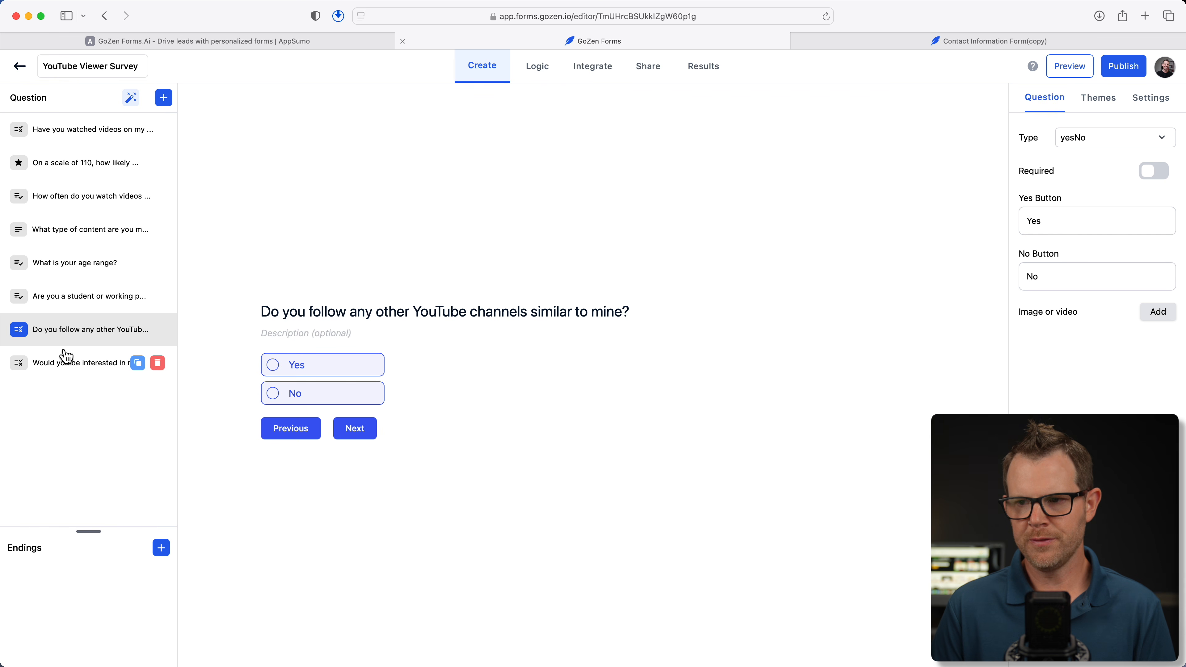
left_click(70, 364)
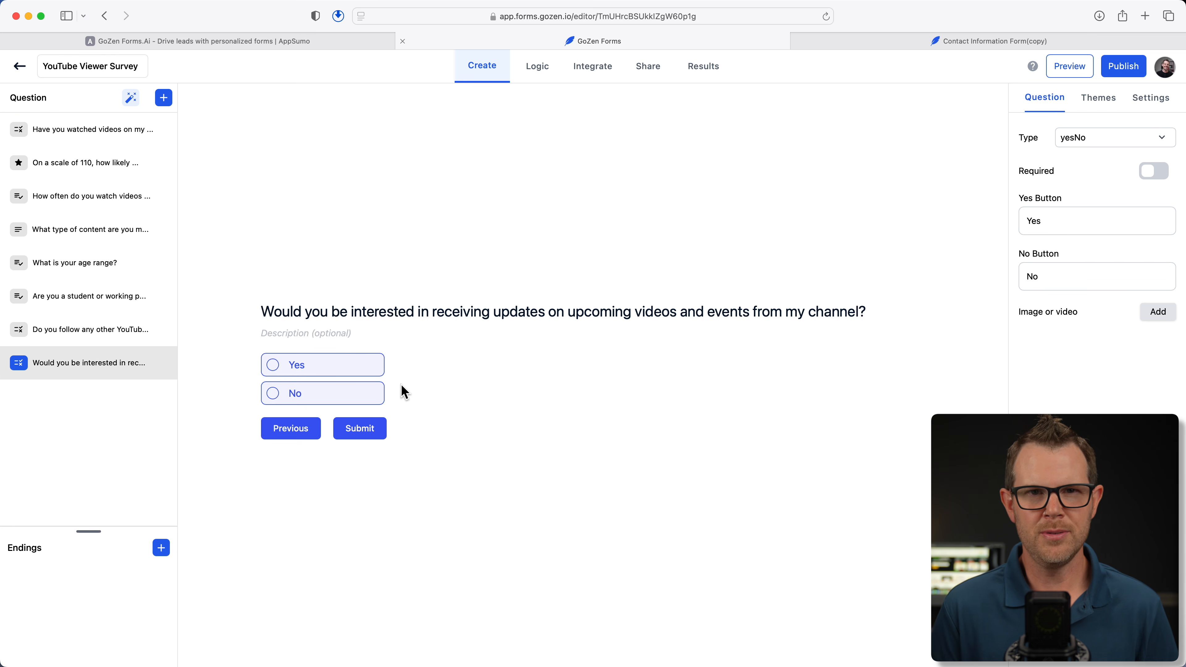
Step: Try to generate additional survey questions with AI
left_click(131, 98)
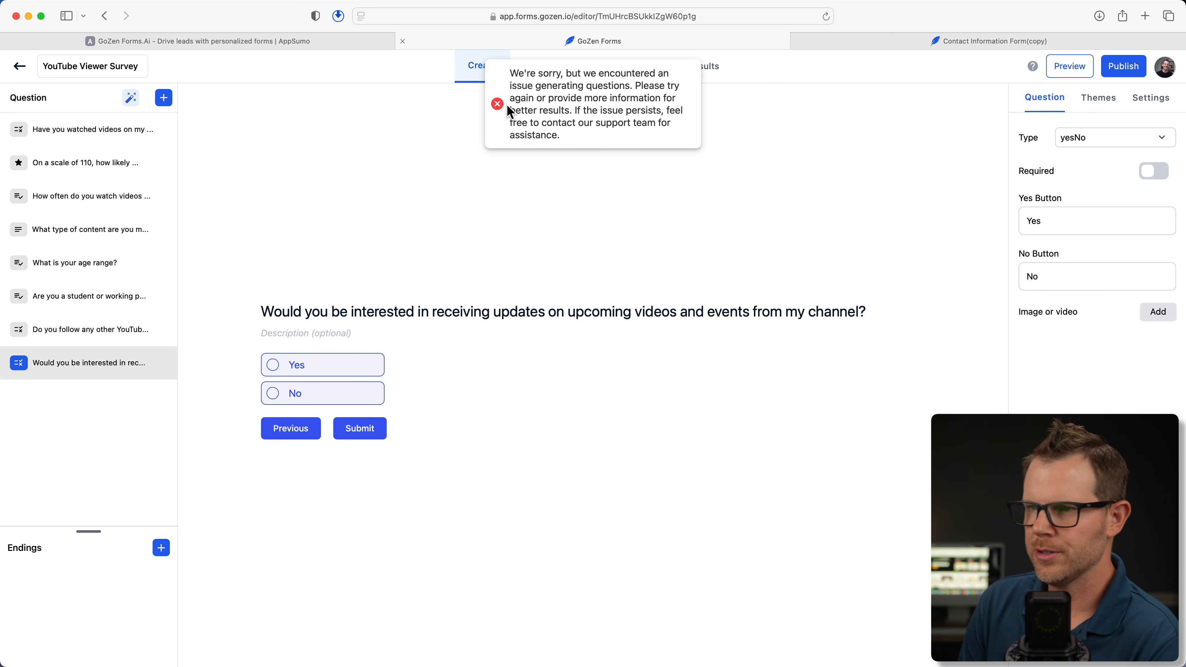
left_click(499, 106)
Step: Make the "Have you watched videos on my YouTube channel before?" question required and change its No button text to "No w"
left_click(71, 136)
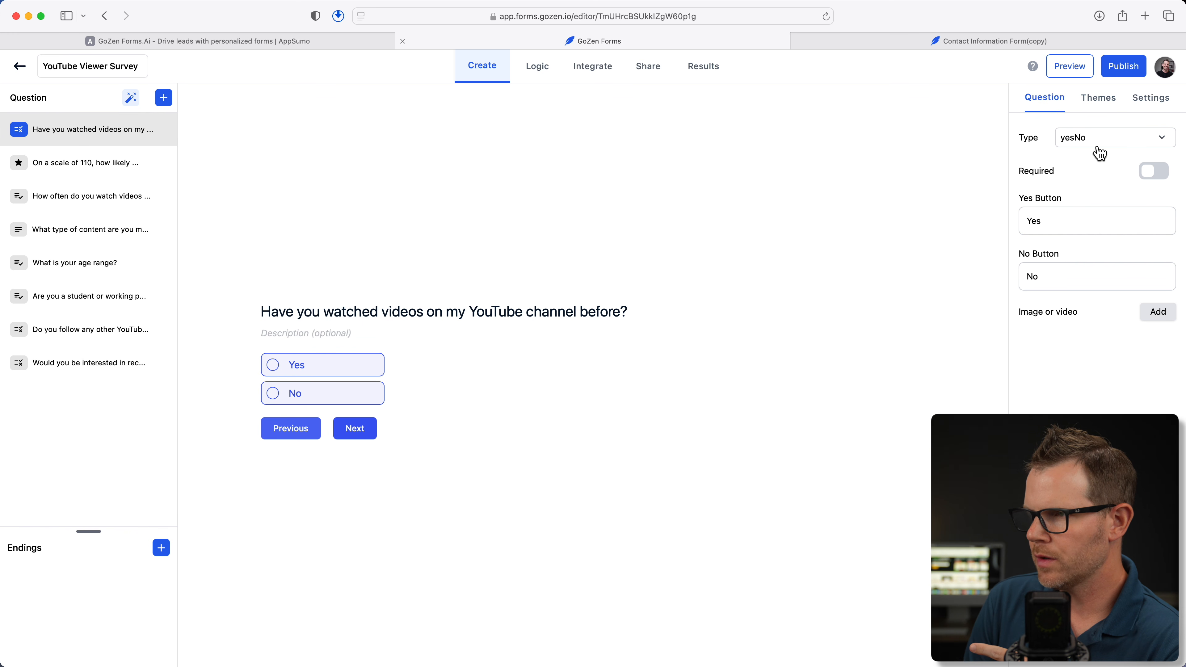
left_click(1155, 173)
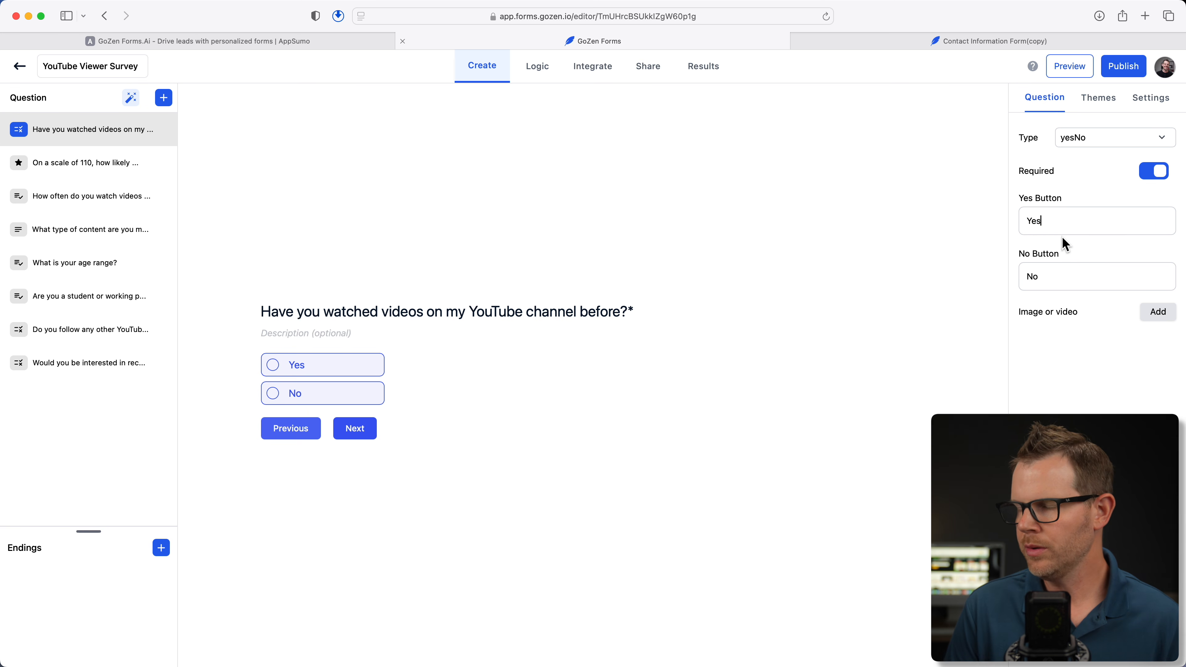
double_click(1069, 225)
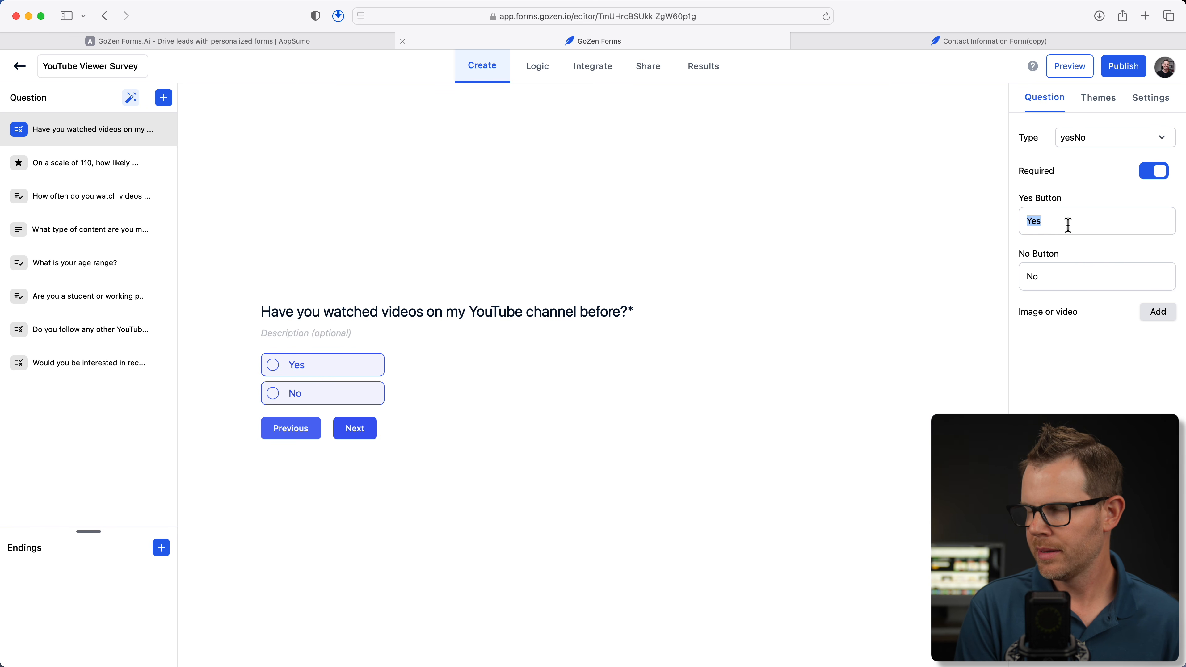
double_click(1033, 277)
type("No w")
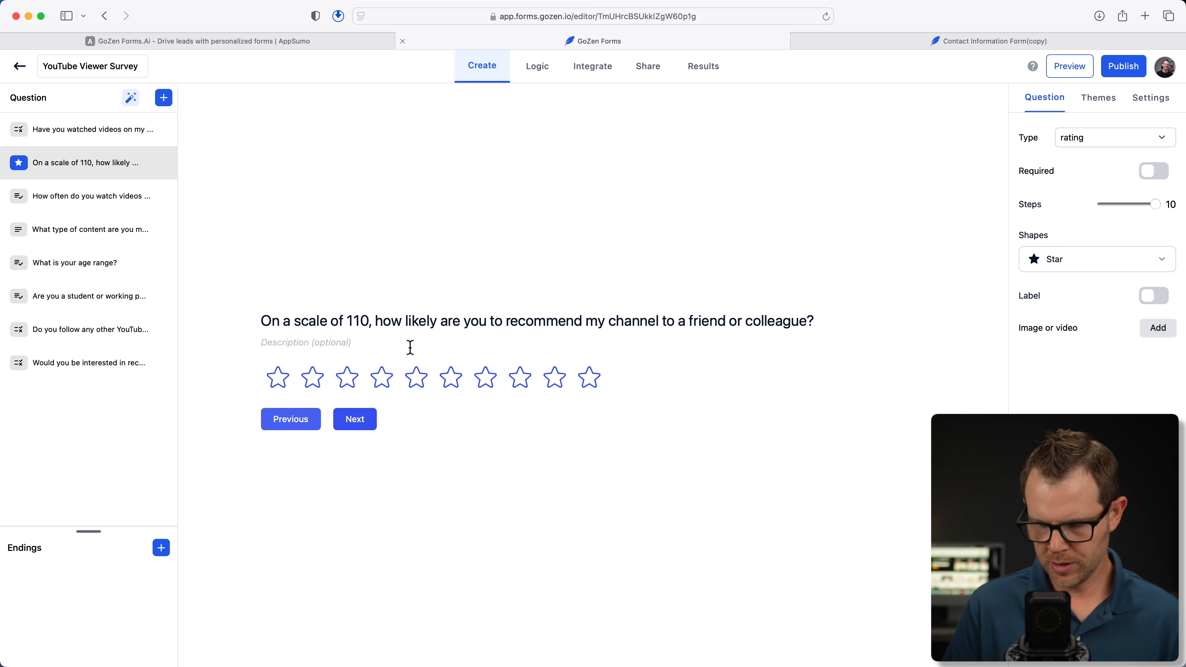
Step: Correct the scale in the channel recommendation question's title to read "1-10"
left_click(354, 321)
type("-")
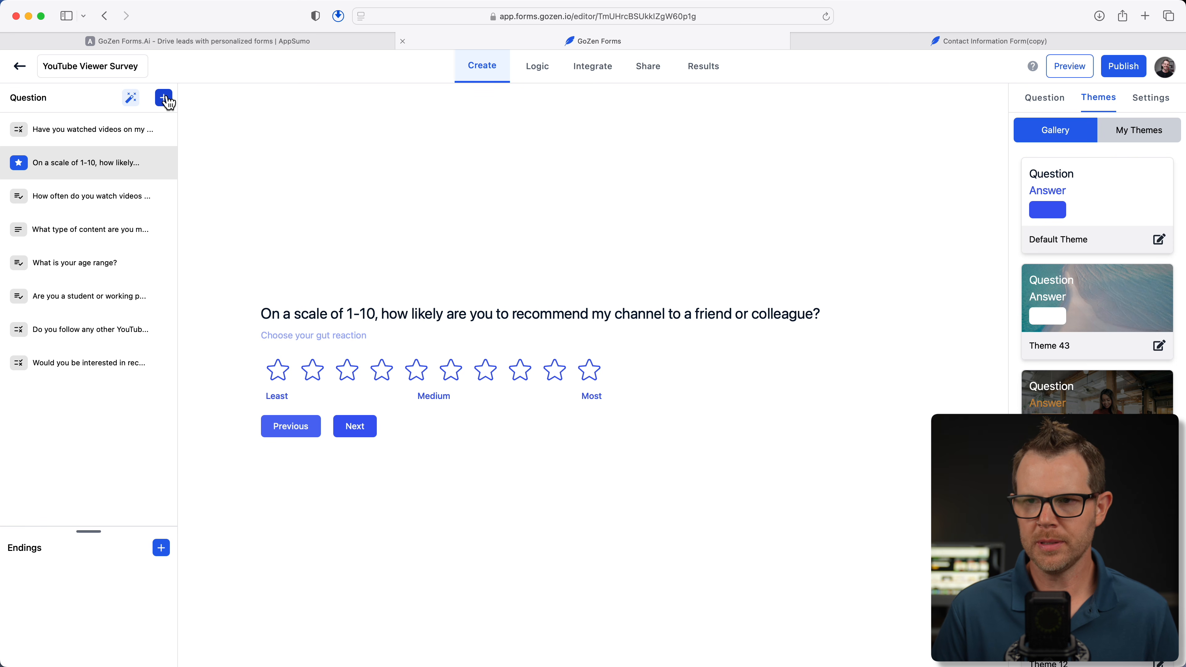
Step: Add a Picture choice question titled "Which would you eat?" with a first picture option
left_click(164, 98)
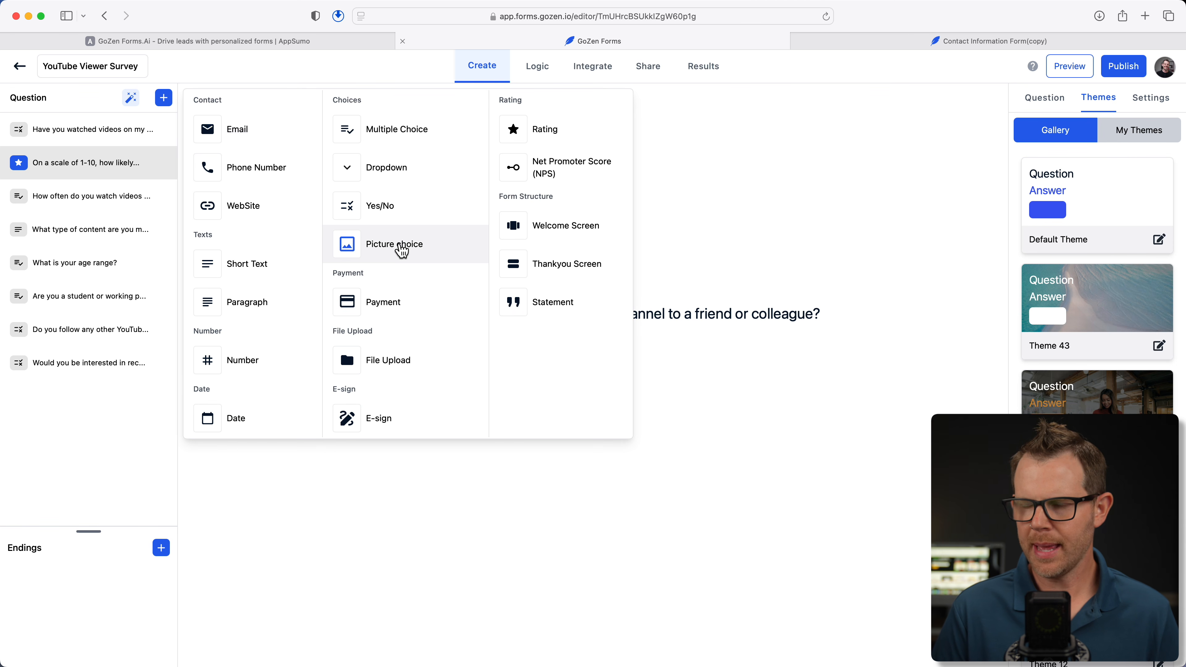
left_click(406, 254)
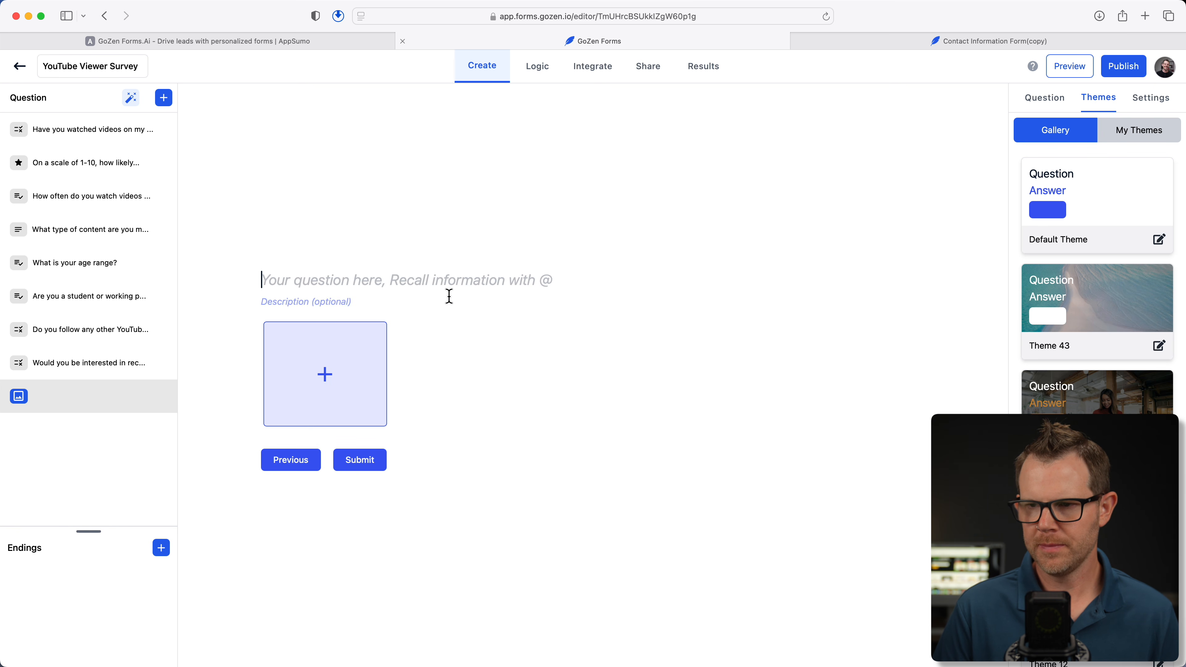
type("Which would you eat?")
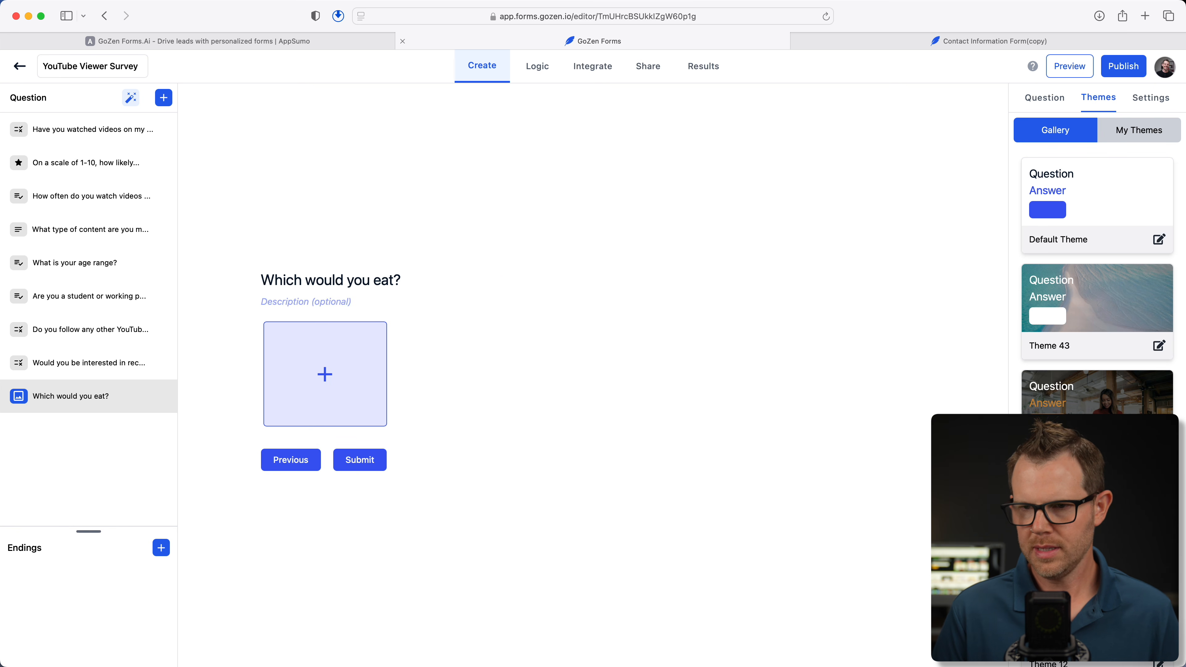
left_click(326, 376)
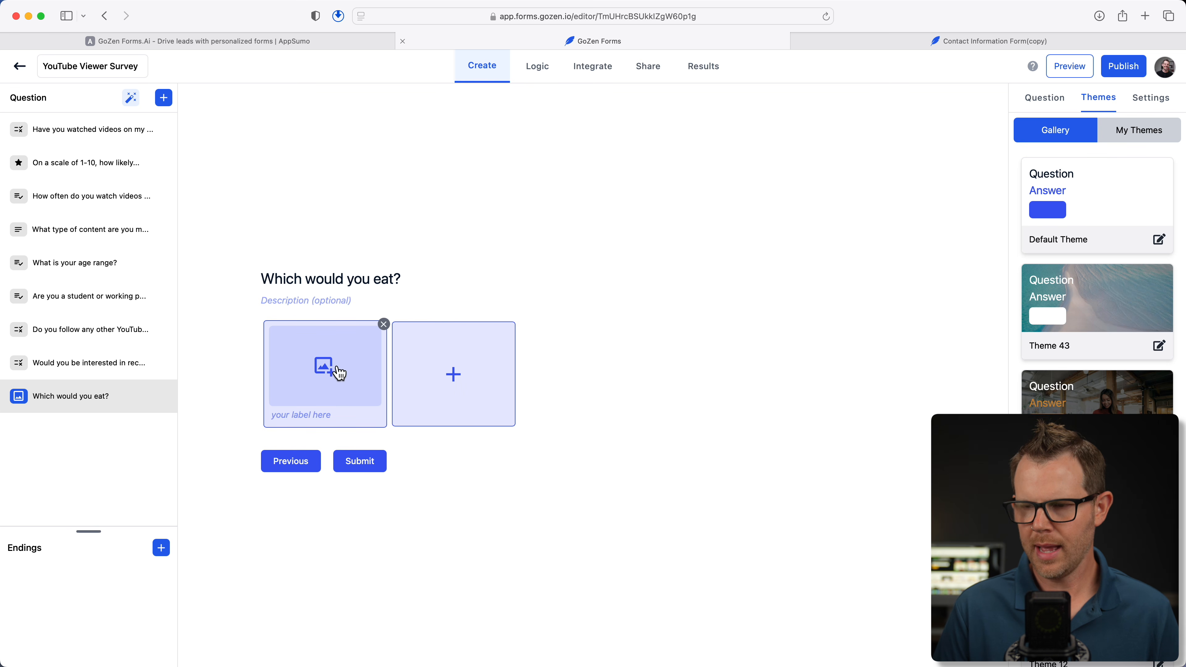
Step: Examine the stock and personal image galleries available for the first picture option
left_click(335, 372)
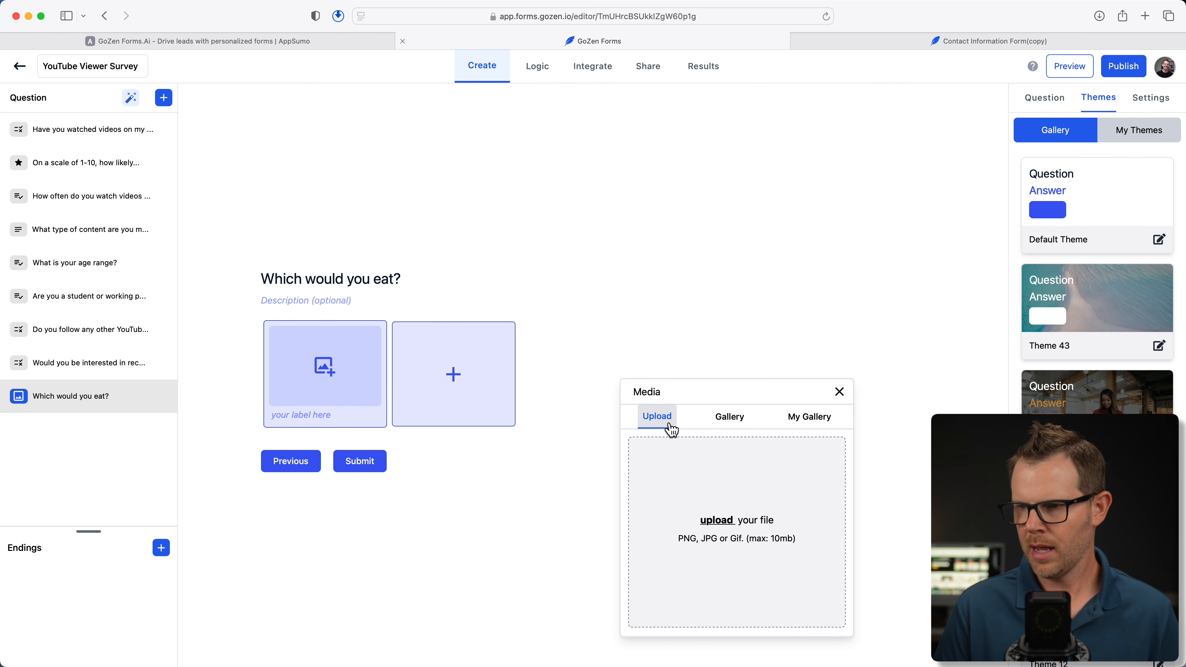
left_click(728, 421)
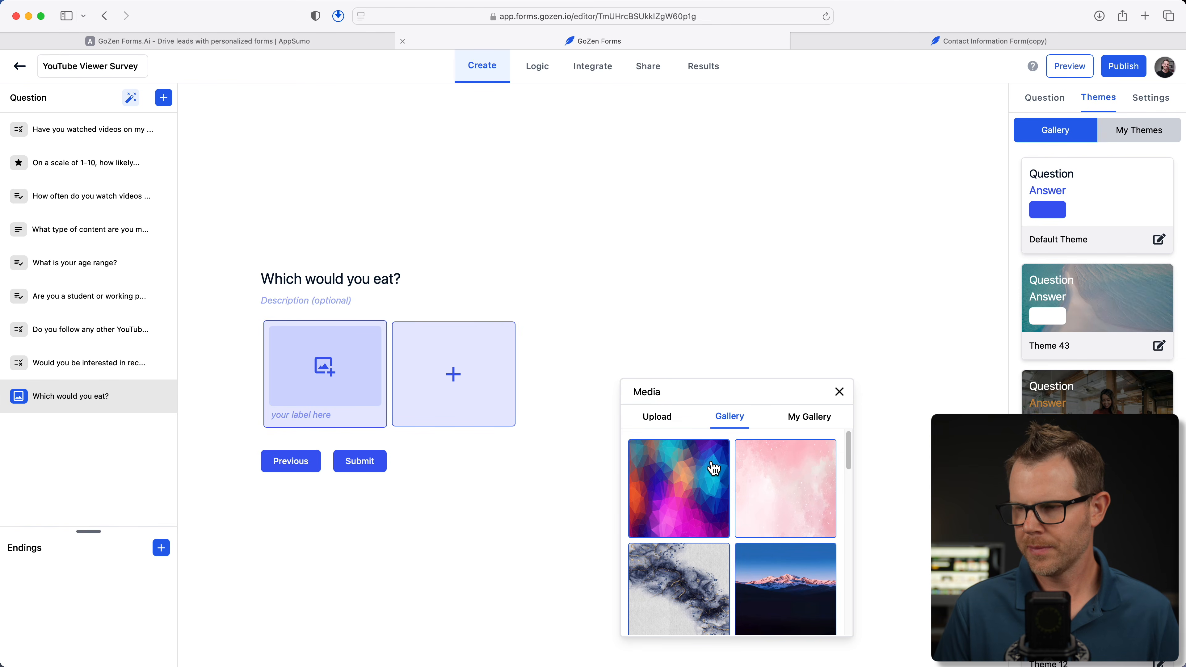
scroll(753, 522, "down", 5)
scroll(756, 523, "down", 3)
scroll(756, 524, "up", 10)
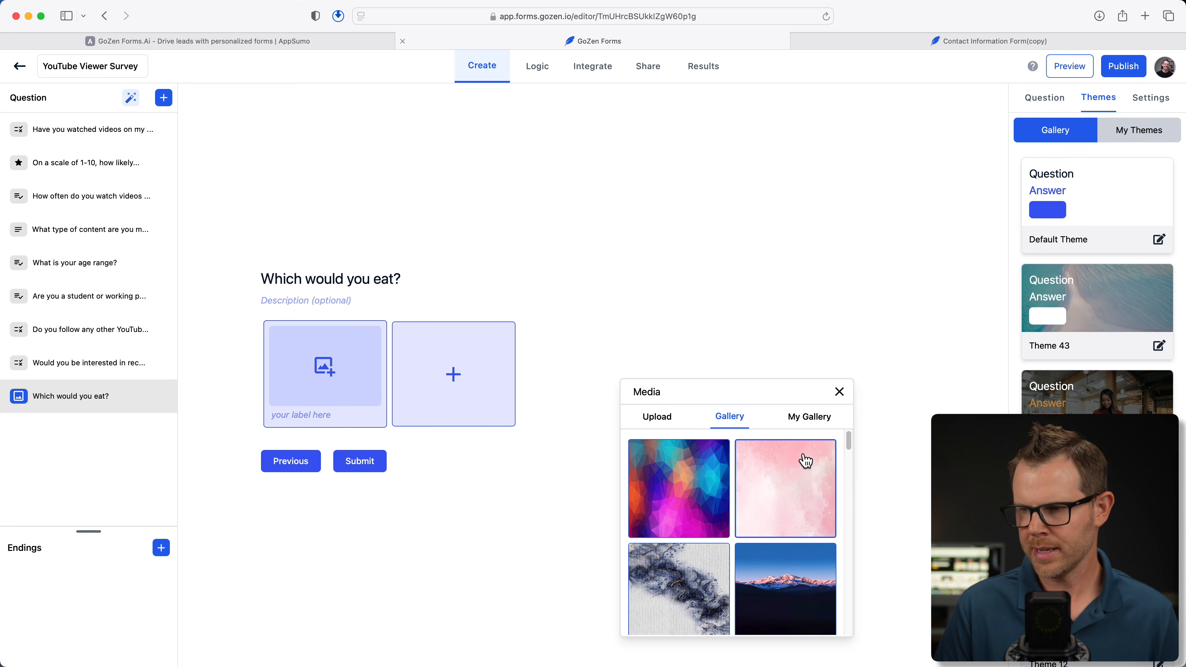
left_click(816, 425)
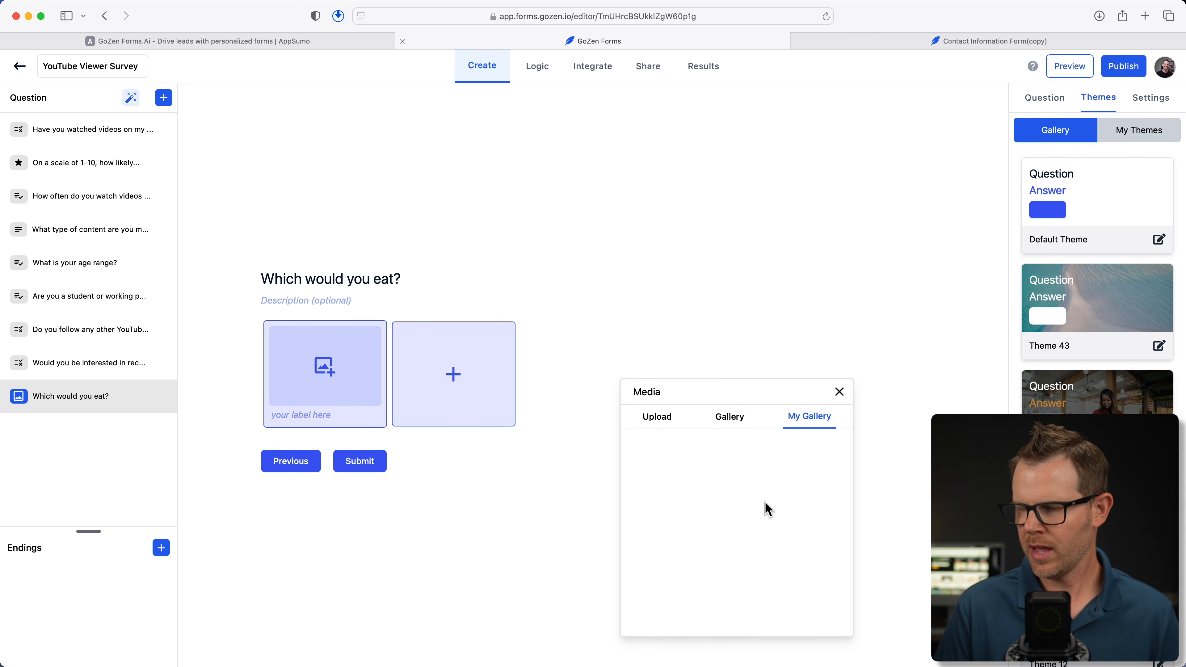
Step: Try to add Tacos.jpeg directly to the upload area for the first picture option
left_click(657, 418)
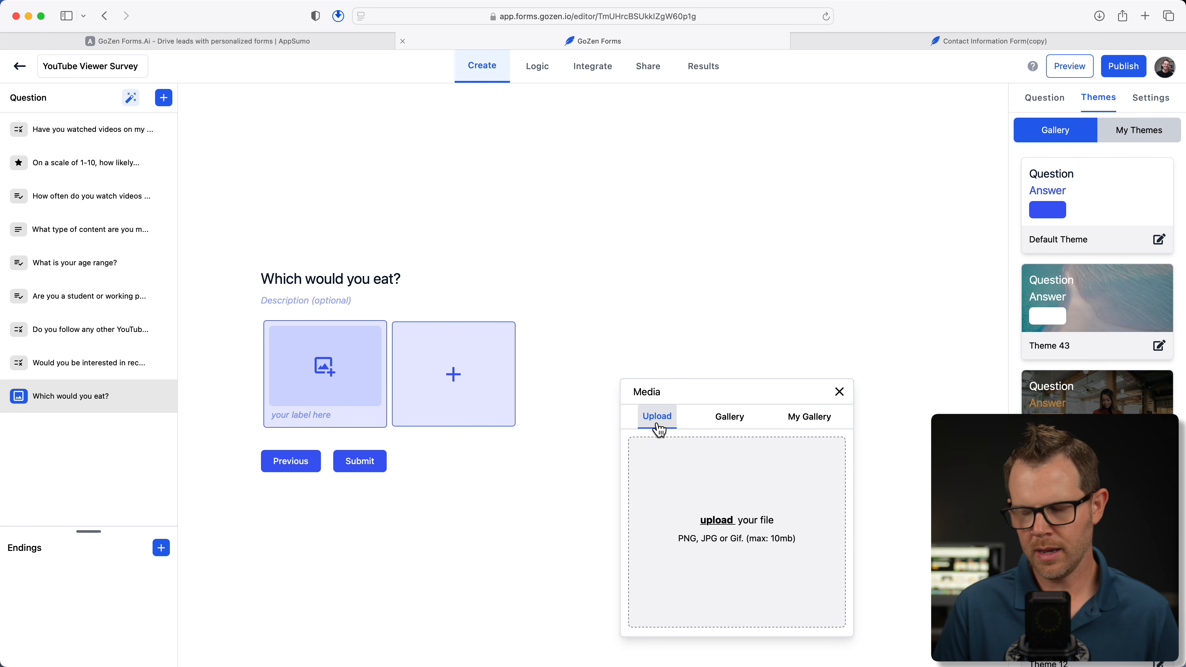
left_click_drag(727, 526, 740, 529)
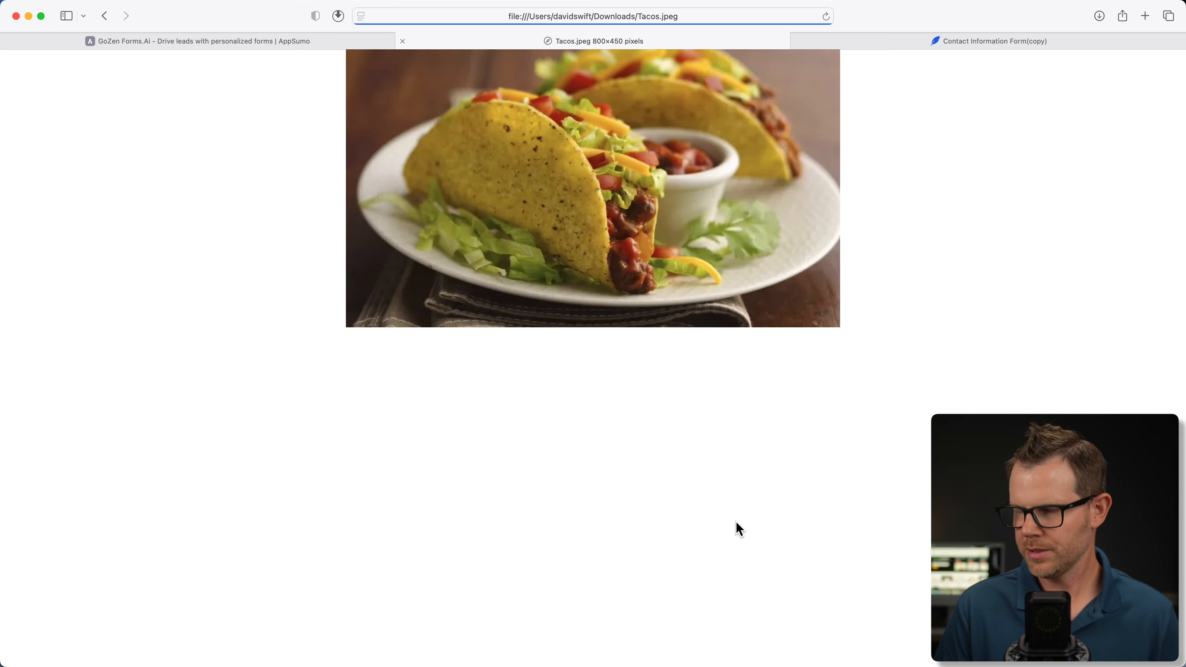
left_click(105, 16)
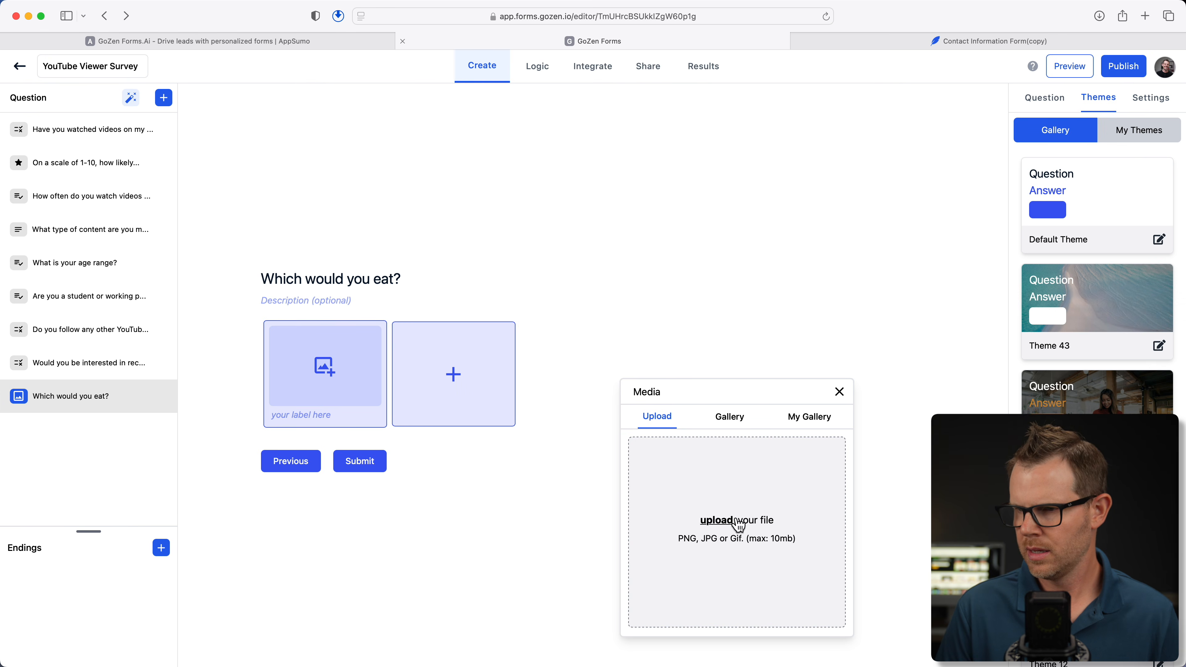
Step: Upload Tacos.jpeg as the first picture option's image
left_click(714, 523)
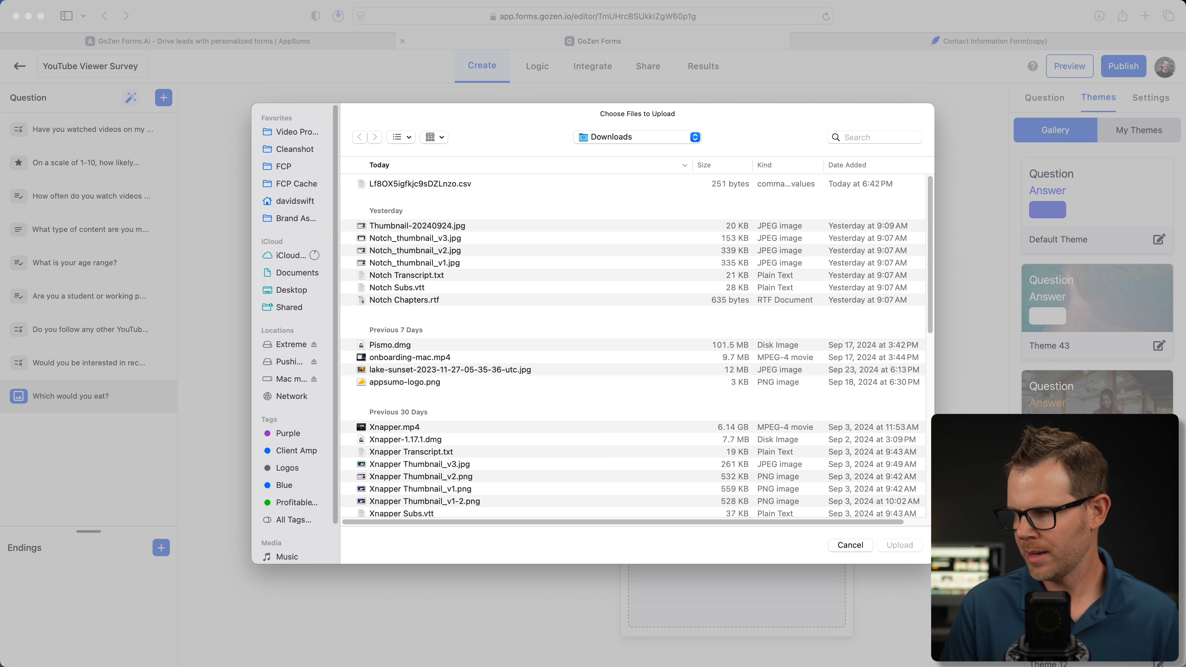
left_click(1057, 665)
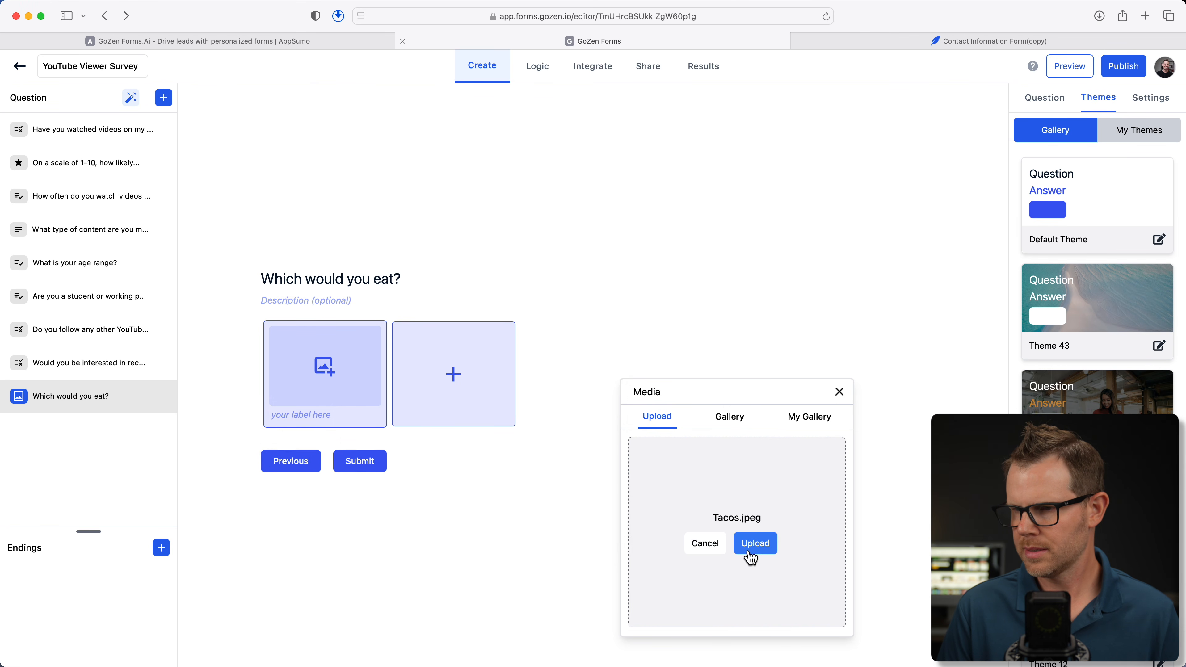
left_click(750, 554)
Step: Add a second picture option and upload the yellow taco logo as its image
left_click(452, 374)
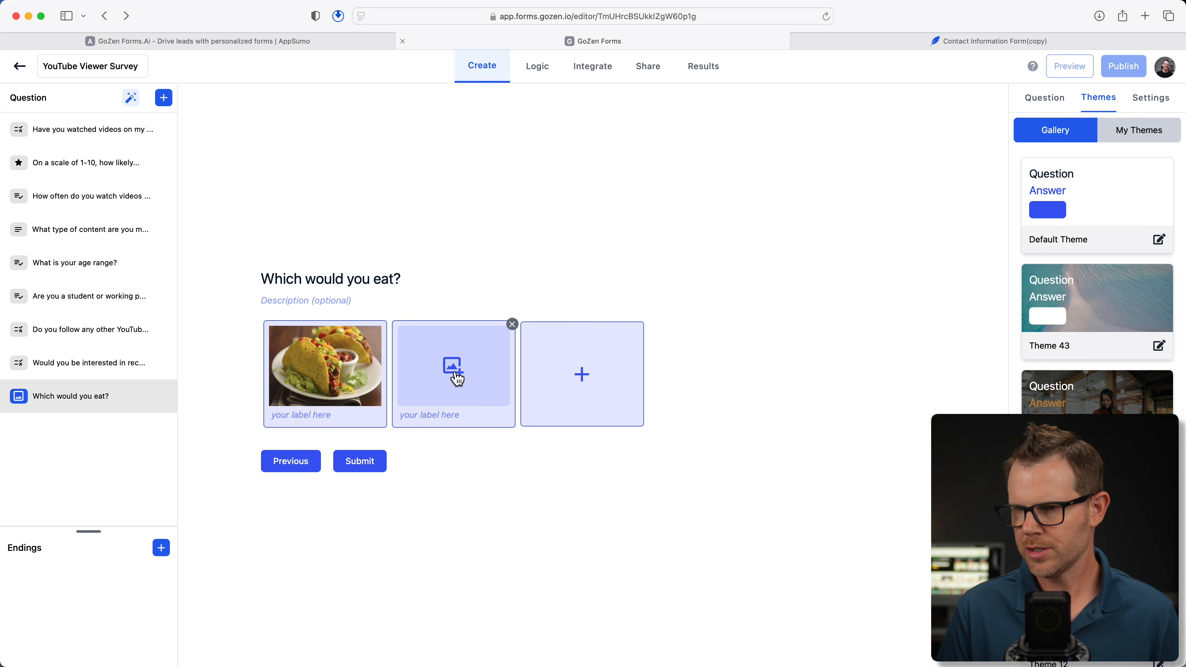
left_click(453, 374)
left_click(761, 547)
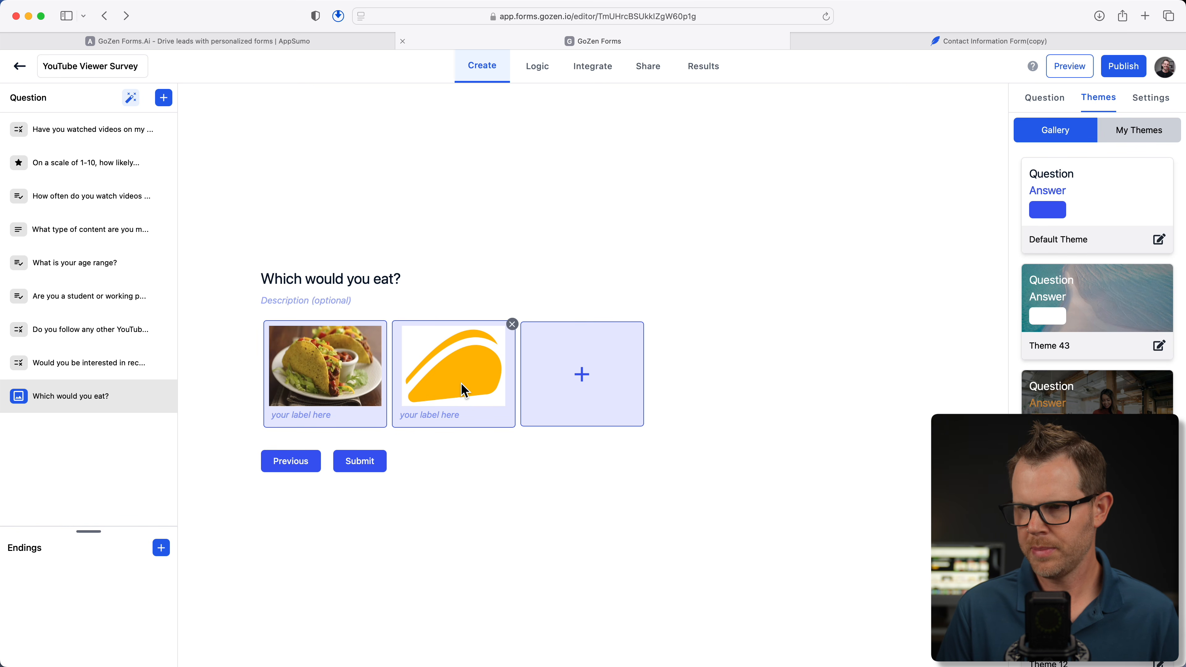
Step: Check the uploaded images in the personal gallery from a third picture option, and remove that empty option
left_click(589, 377)
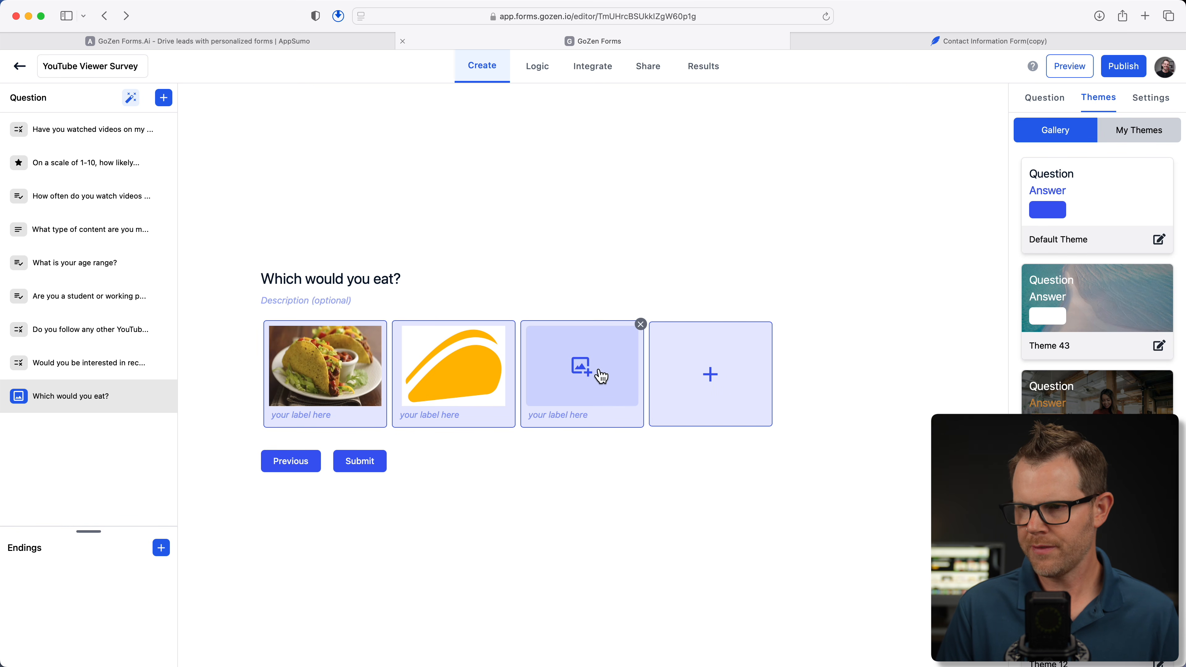
left_click(602, 376)
left_click(811, 420)
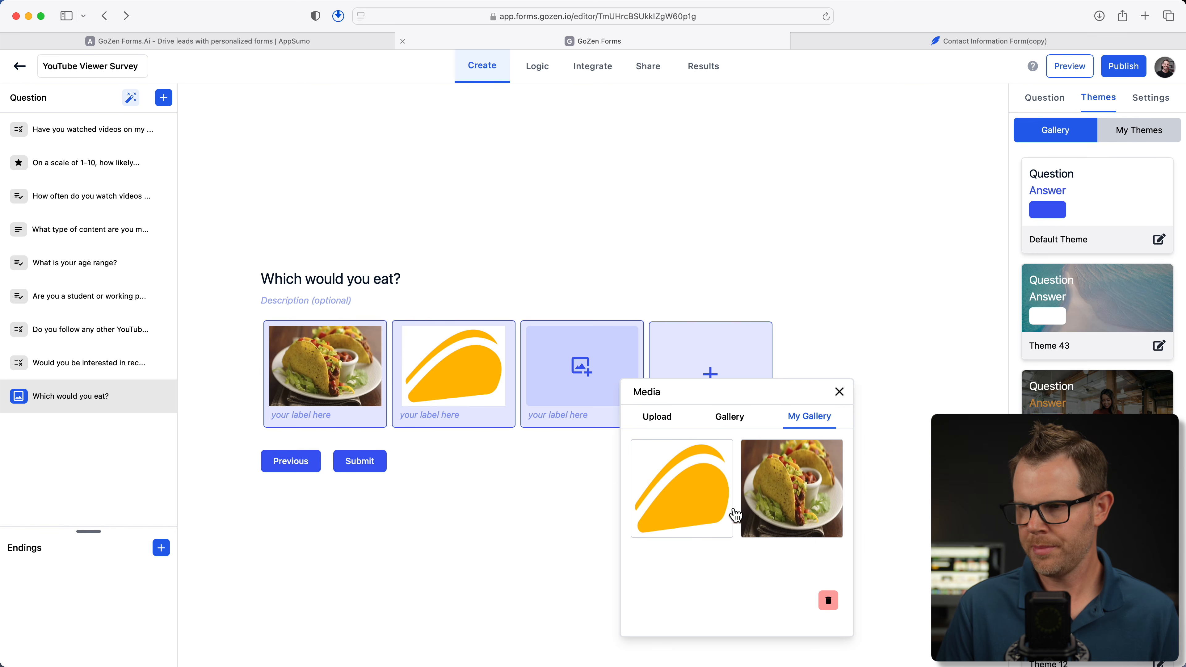
left_click(839, 393)
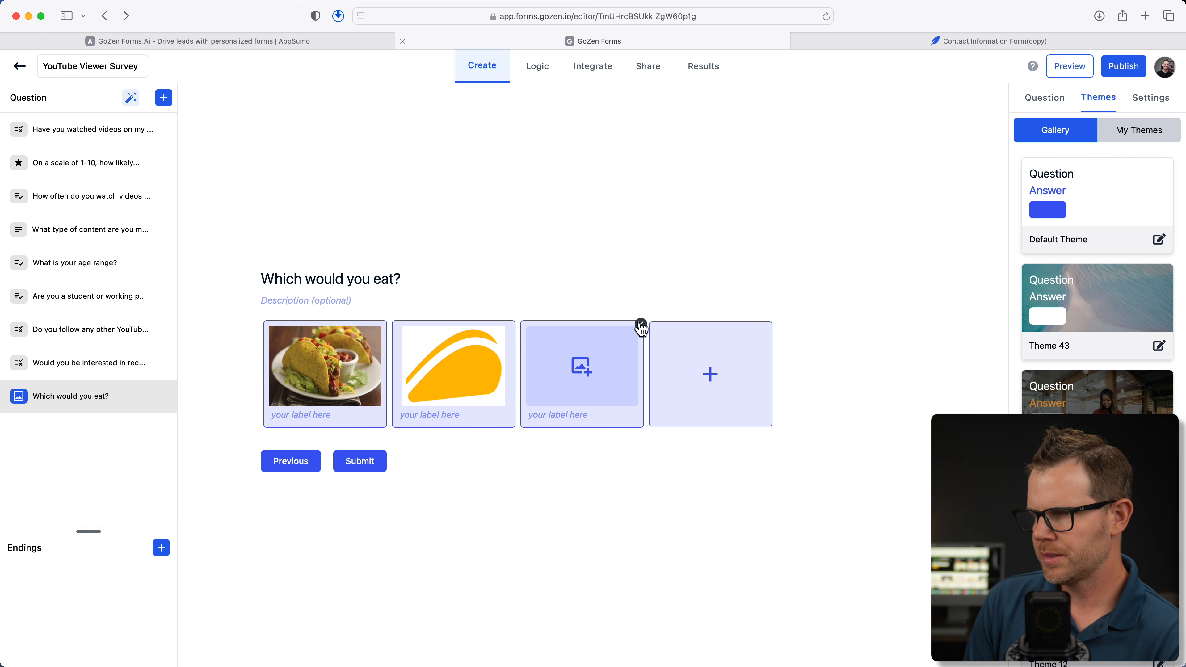
left_click(641, 323)
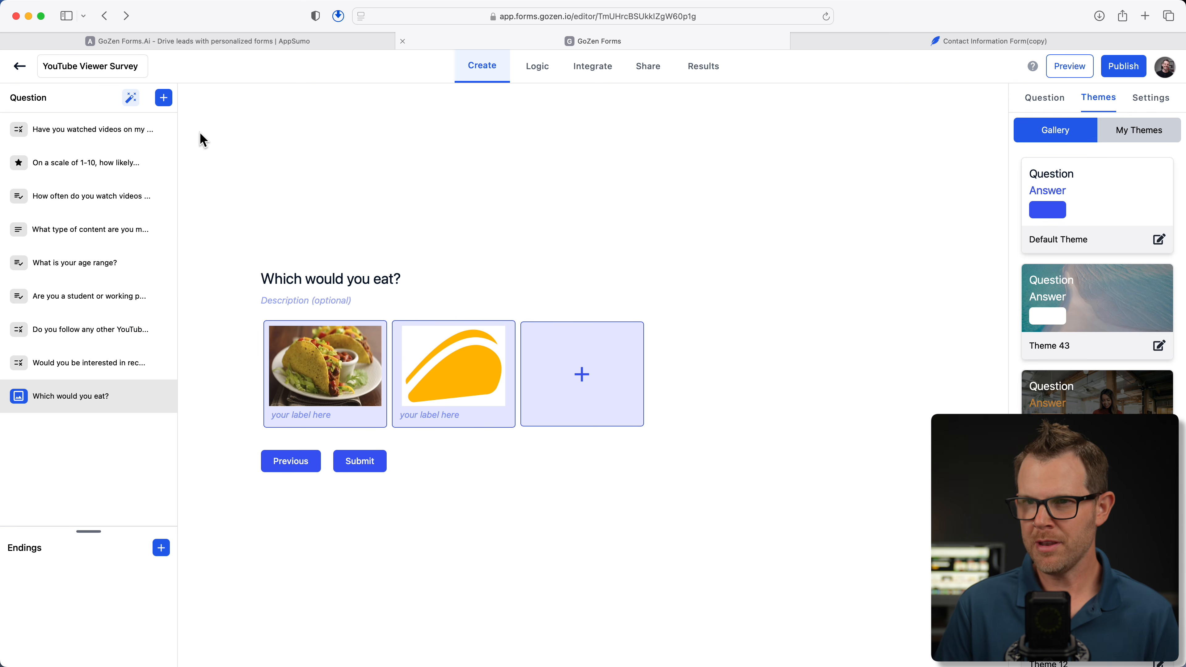
Step: Add a Payment question titled "Give me your money" to the survey
left_click(164, 98)
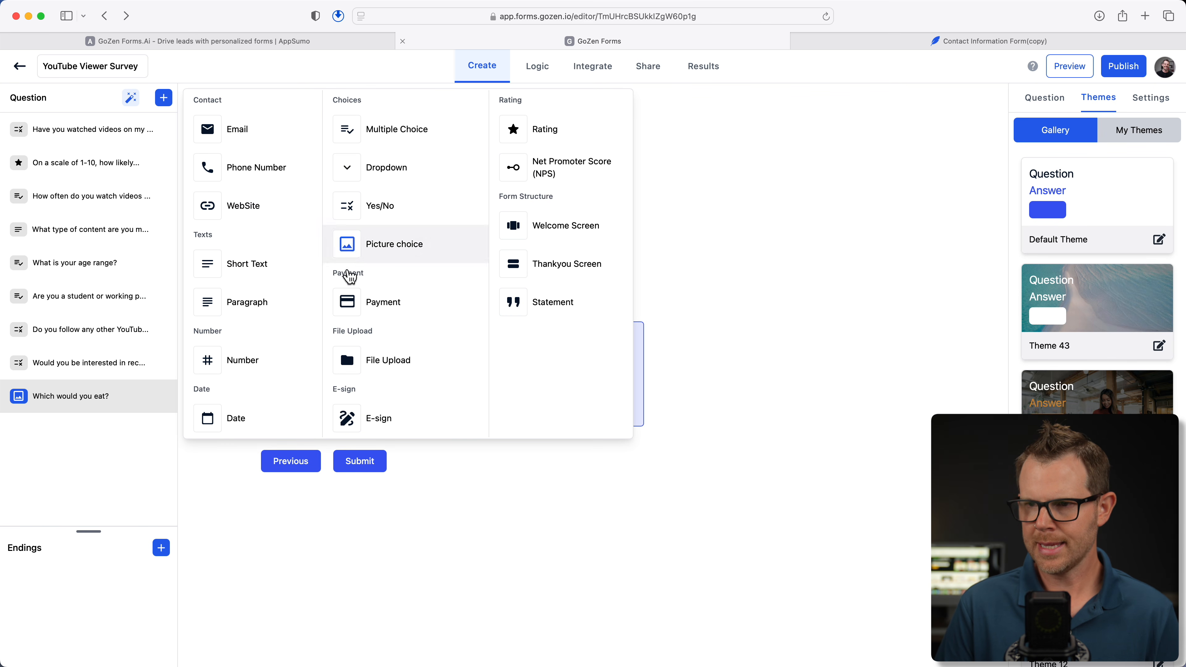
left_click(374, 306)
type("Give me your money")
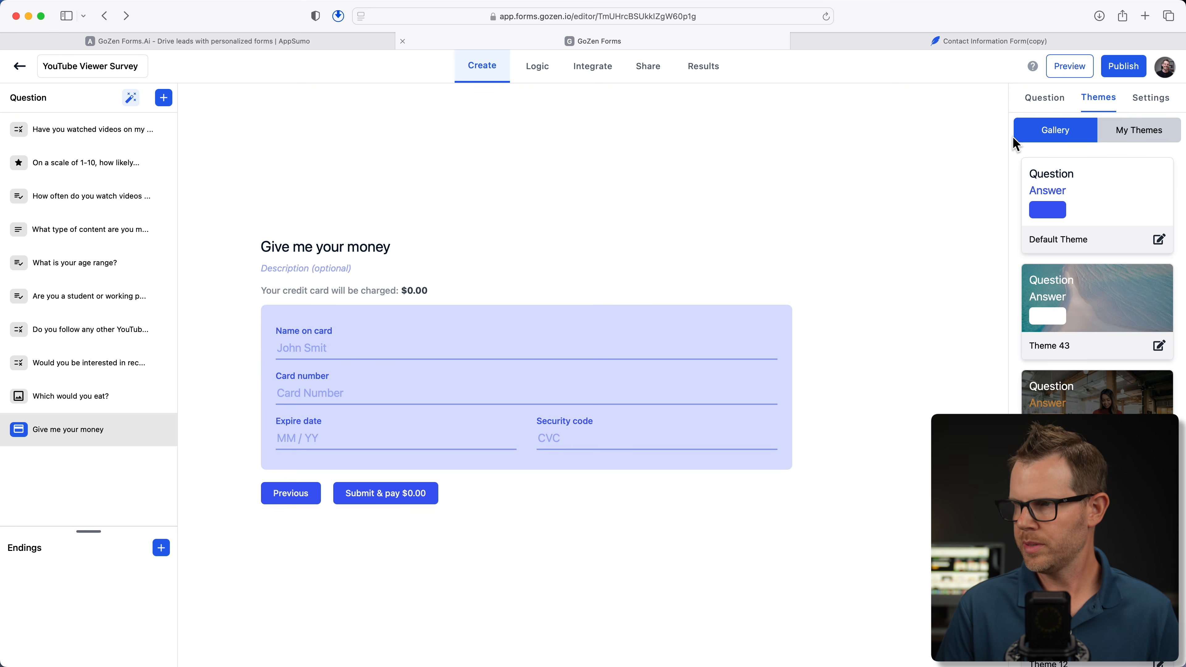
Step: Make the payment question required and set its amount to 199 USD
left_click(1046, 97)
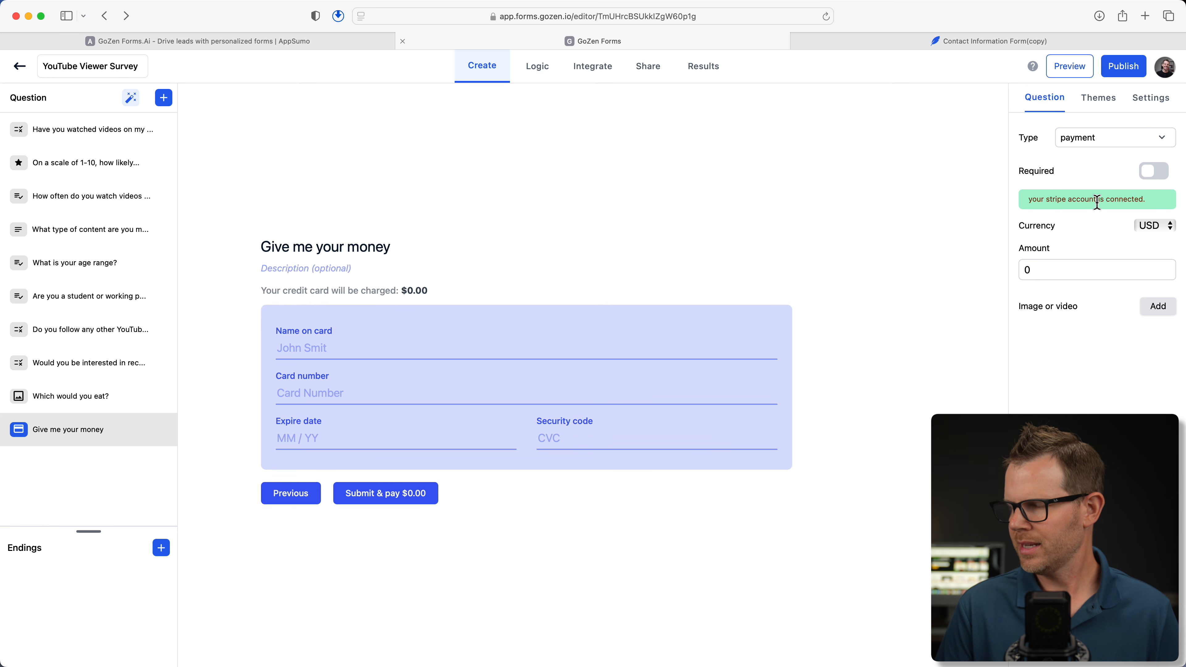
left_click(1152, 176)
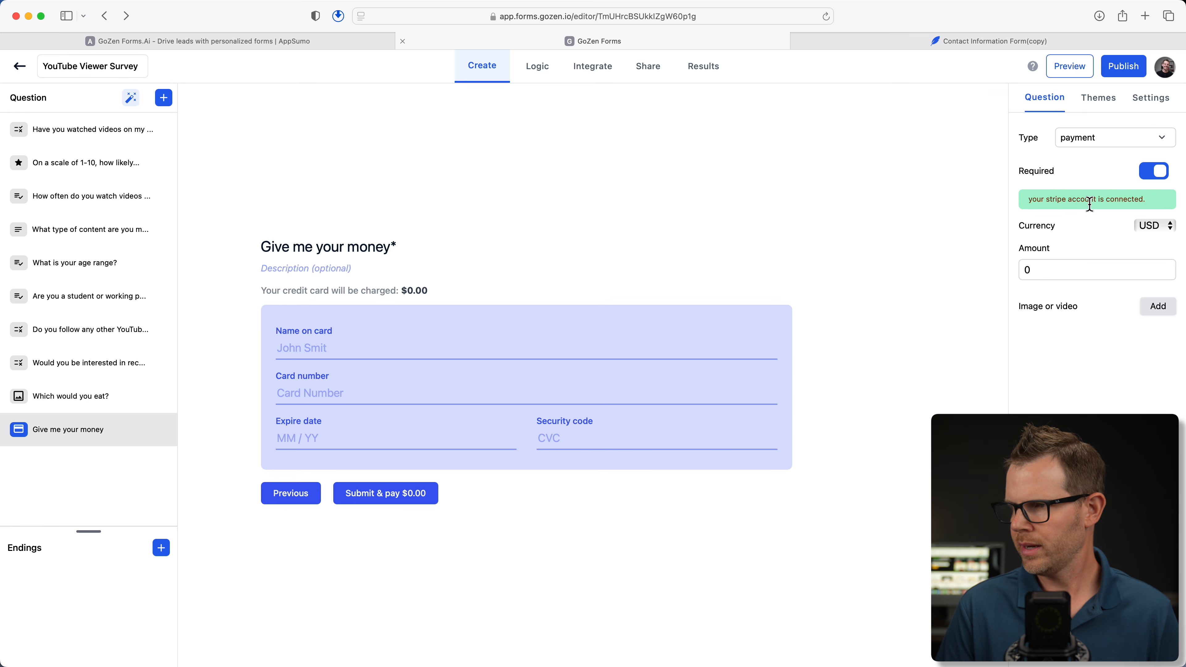
left_click(1059, 269)
type("199")
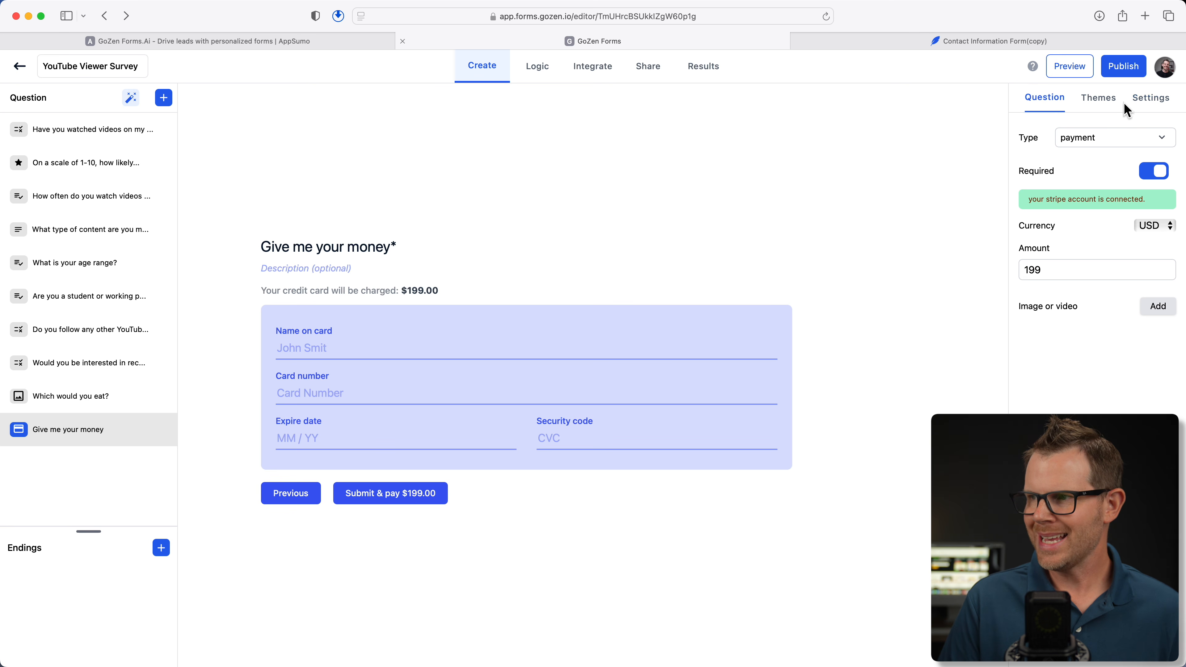
Step: Apply Theme 102 to the survey and check its look on the payment, picture choice and yes/no questions
left_click(1099, 100)
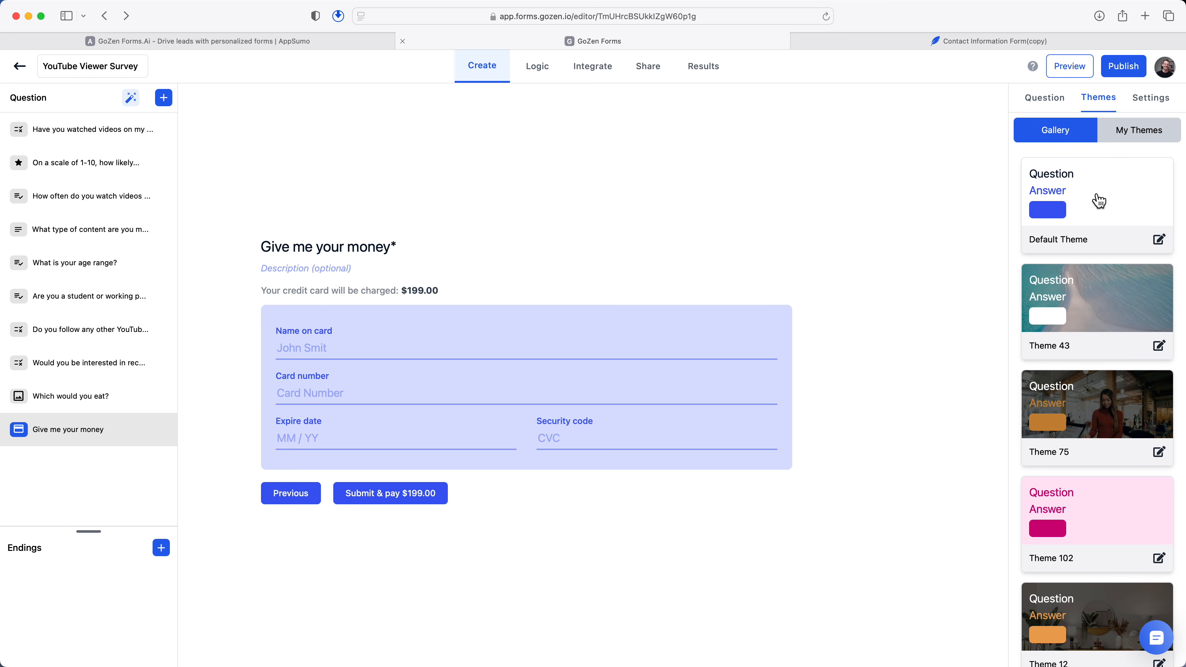
scroll(1099, 231, "down", 5)
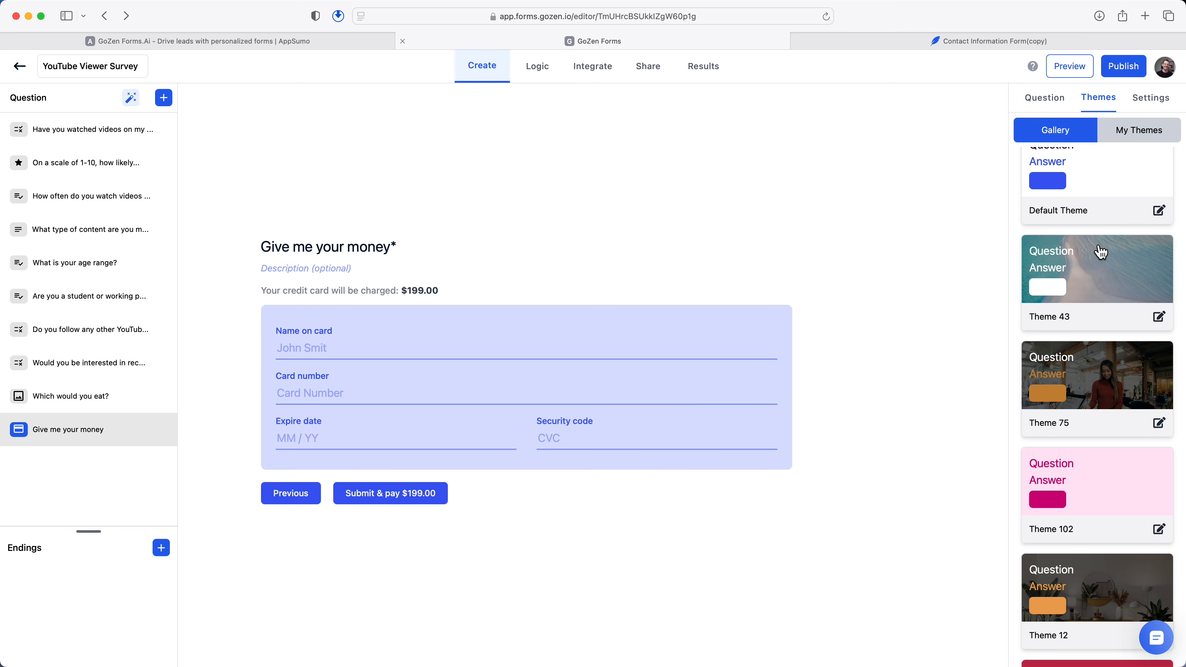
left_click(1111, 326)
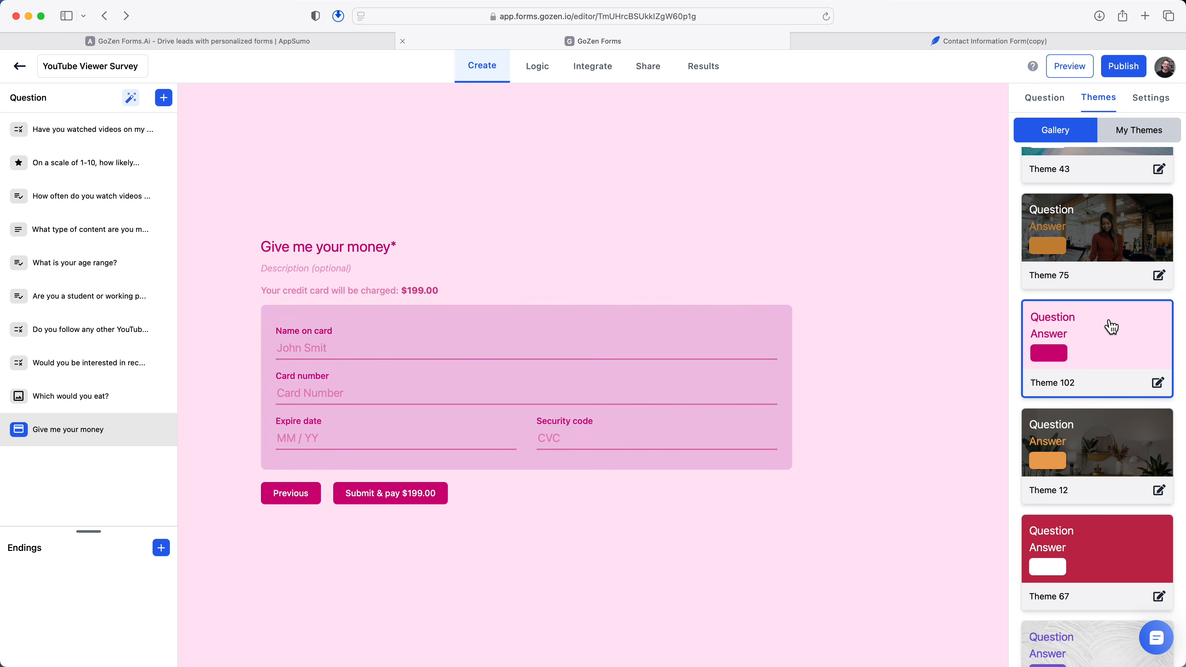
left_click(66, 395)
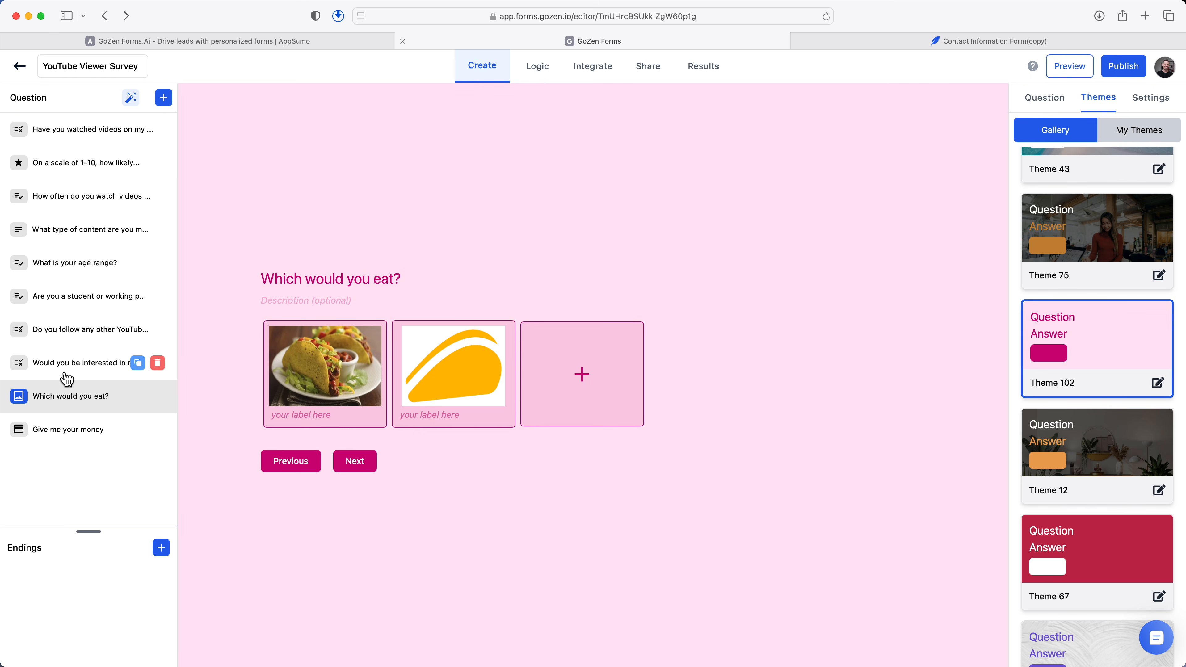
left_click(68, 369)
left_click(70, 330)
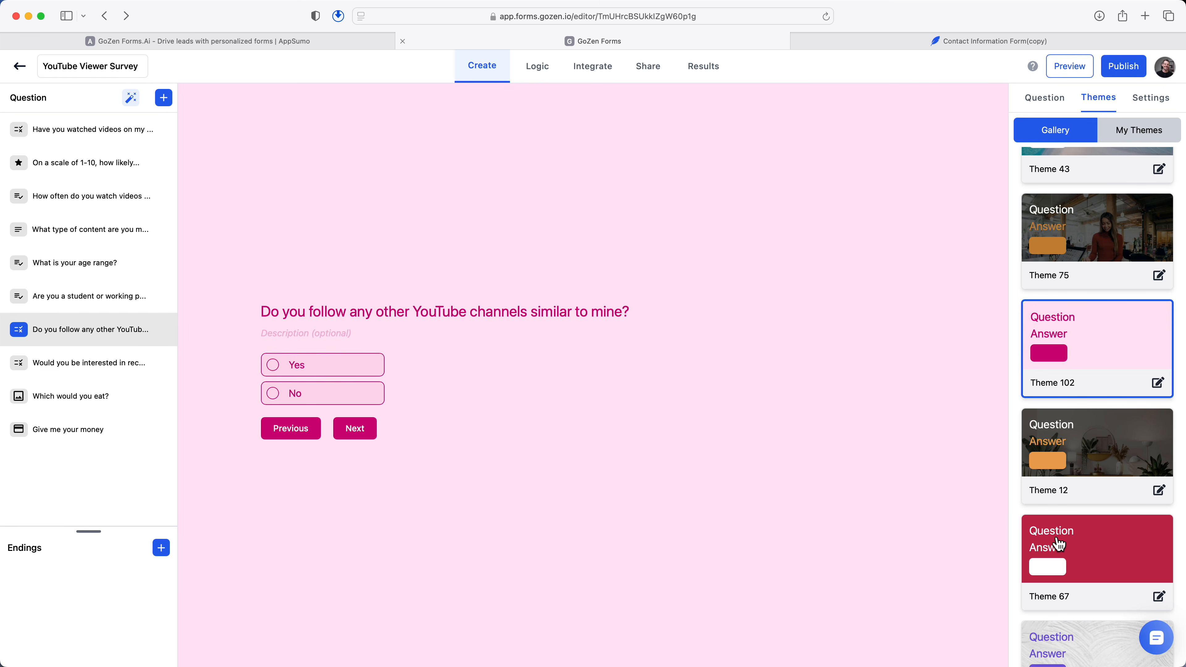
Step: Try Theme 67 and Theme 83 on the survey
left_click(1098, 539)
scroll(1098, 530, "down", 3)
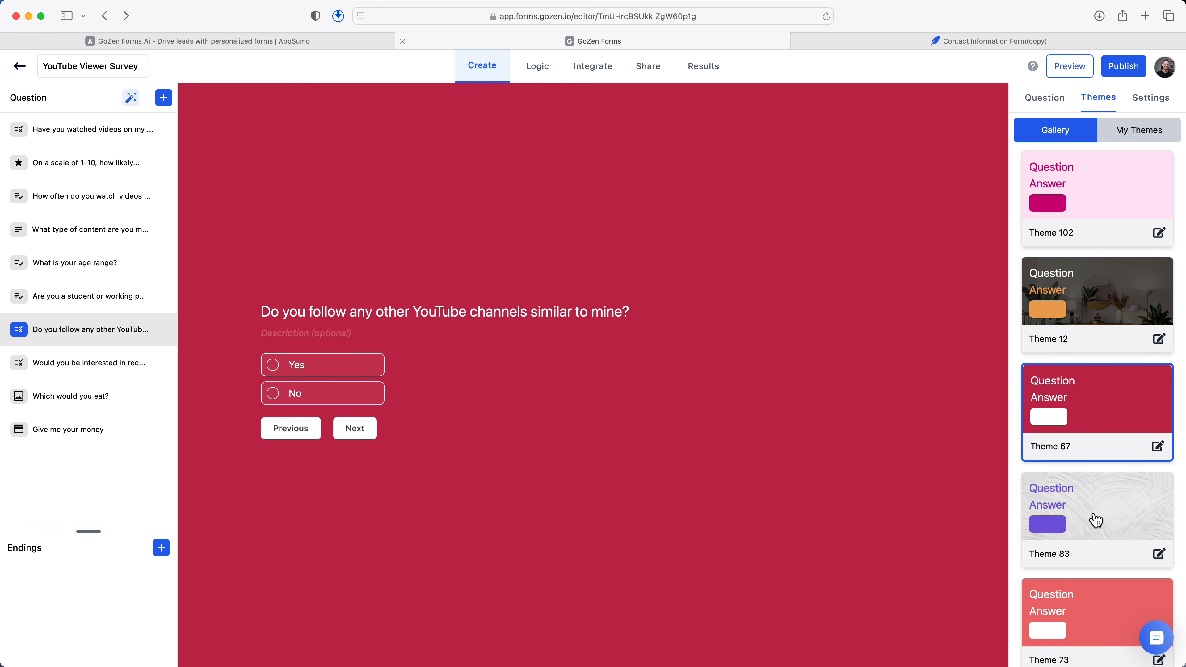
left_click(1095, 524)
Step: Try Theme 46 from the gallery on the survey and open that theme for editing
scroll(1096, 522, "down", 2)
scroll(1096, 520, "down", 5)
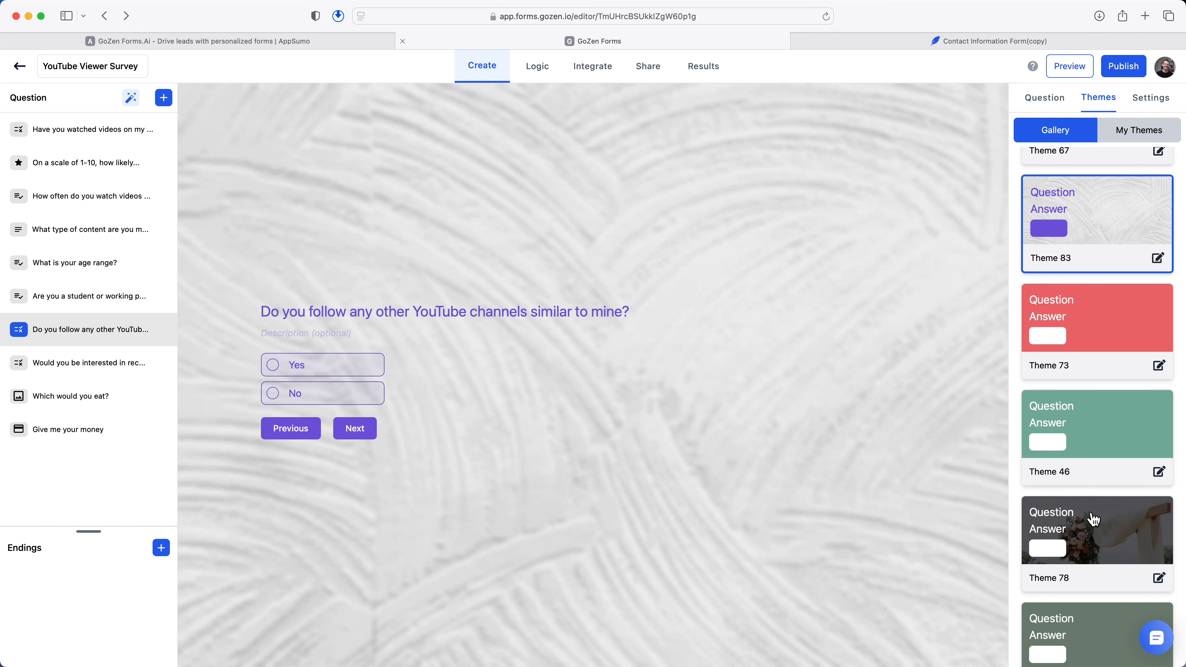
left_click(1162, 329)
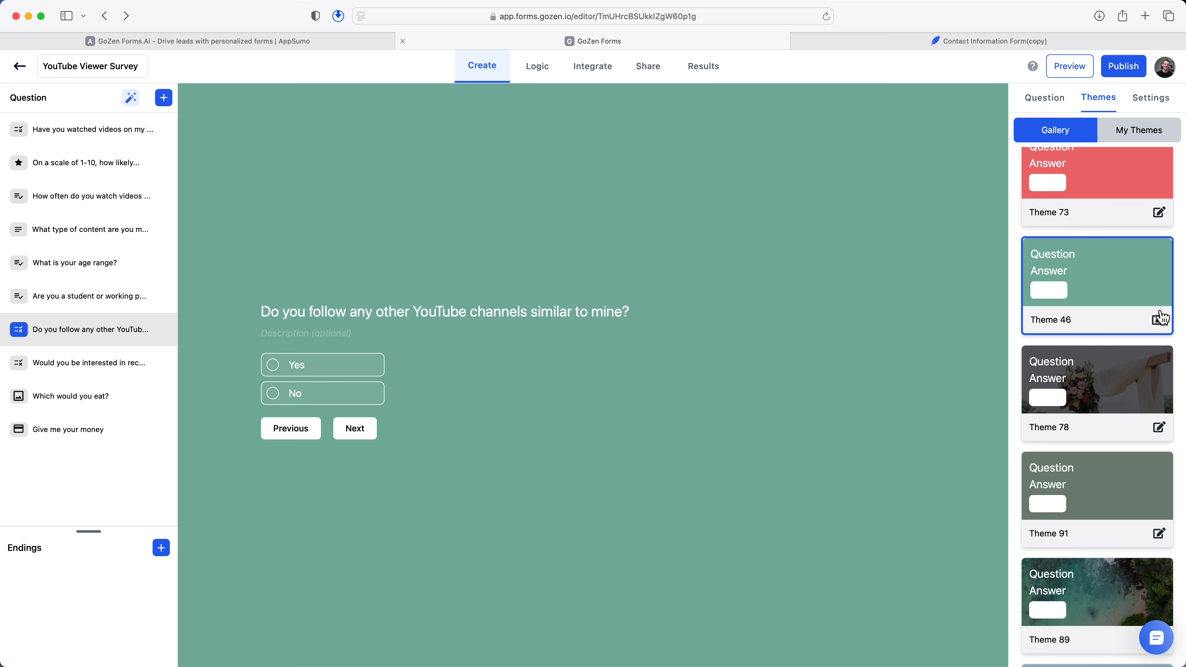
left_click(1158, 322)
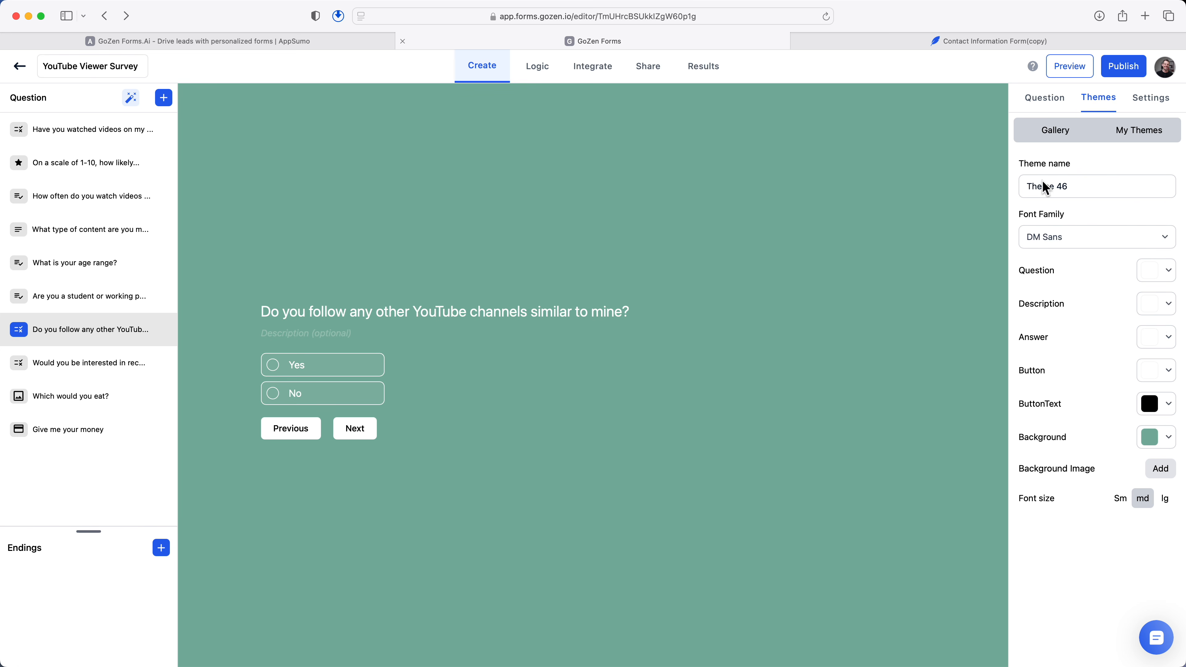
Step: Browse the font families available for Theme 46
left_click(1040, 236)
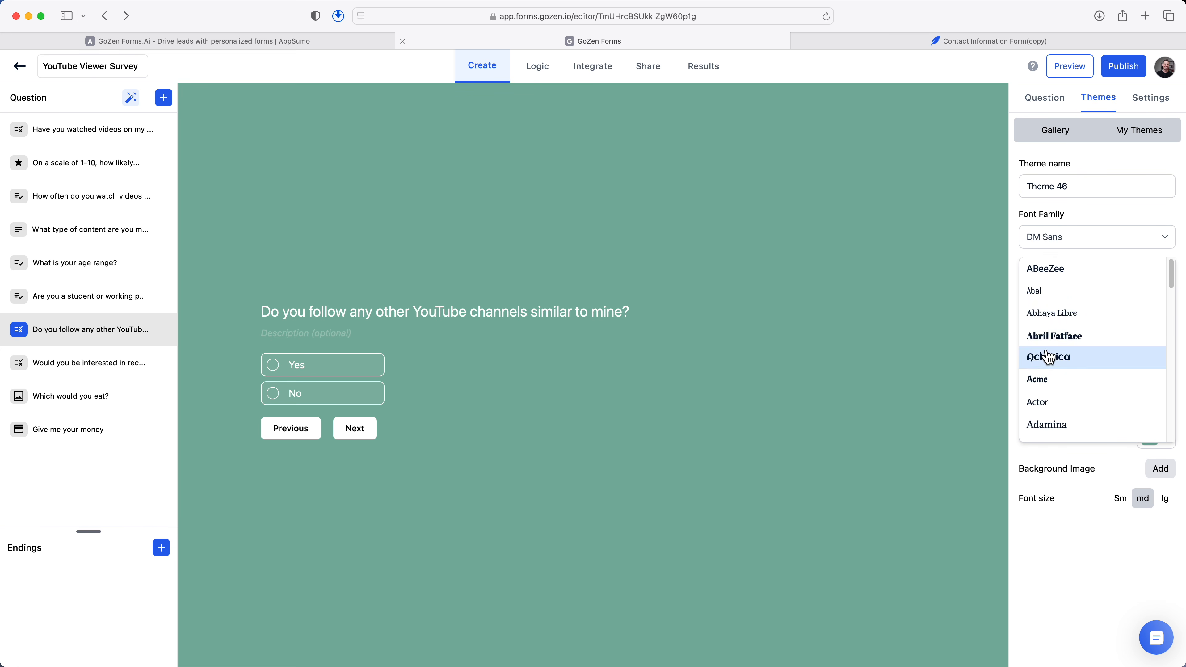
scroll(1048, 355, "down", 5)
scroll(1048, 355, "down", 15)
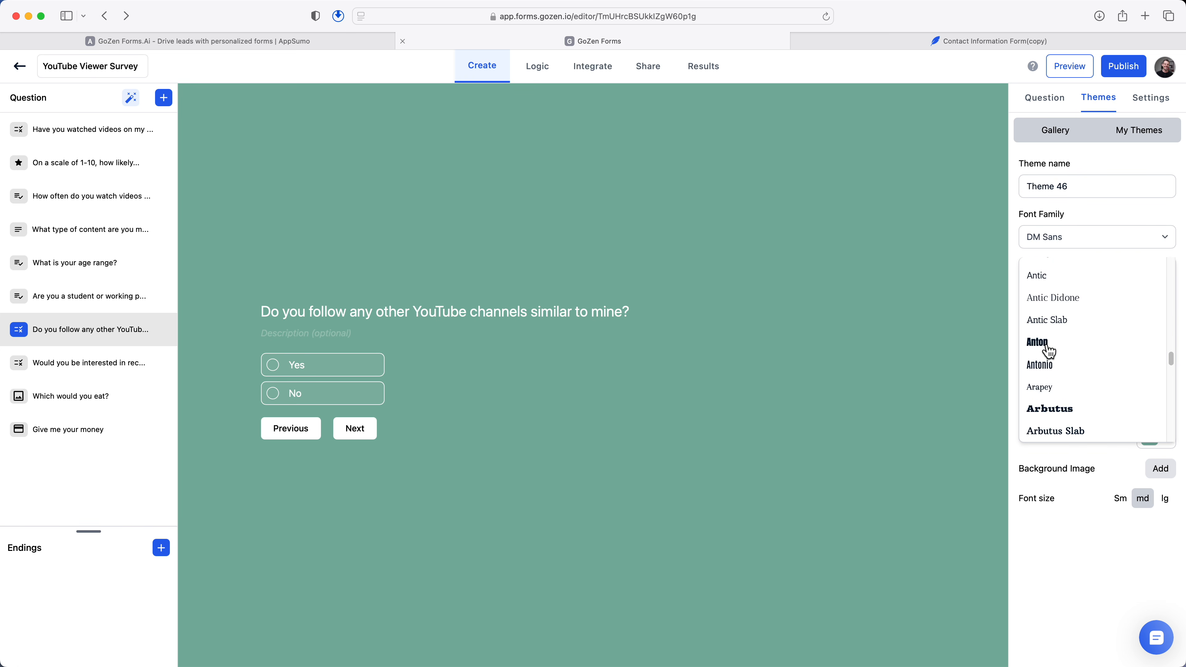
scroll(1051, 360, "down", 20)
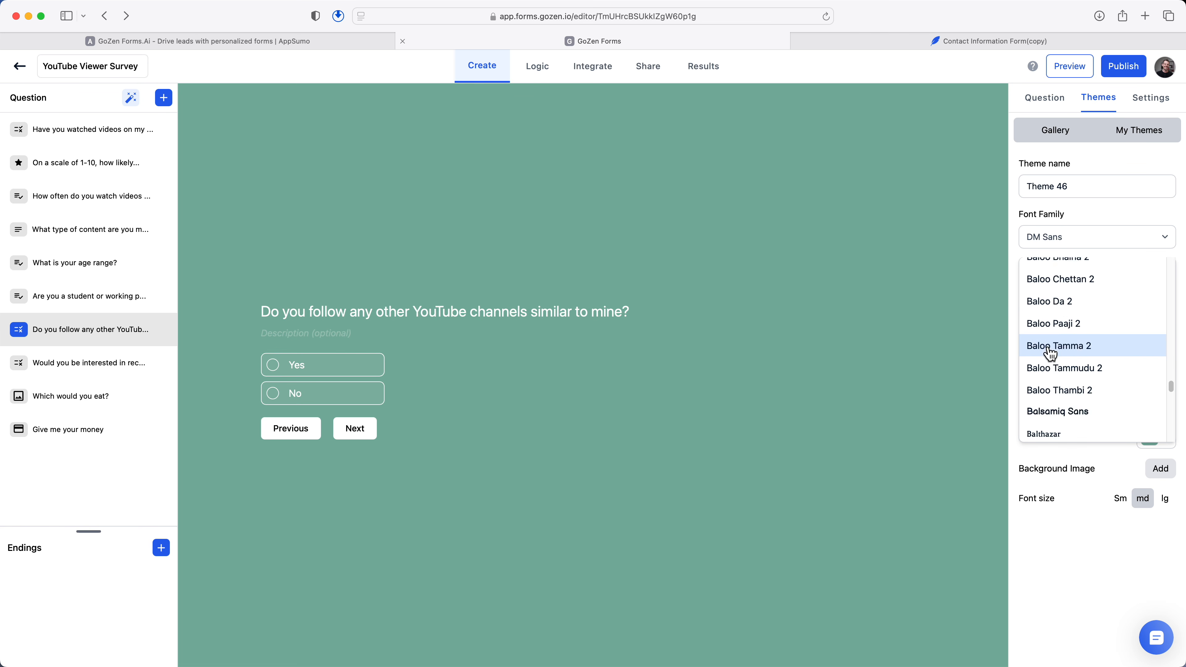
scroll(1054, 362, "down", 3)
left_click(1065, 490)
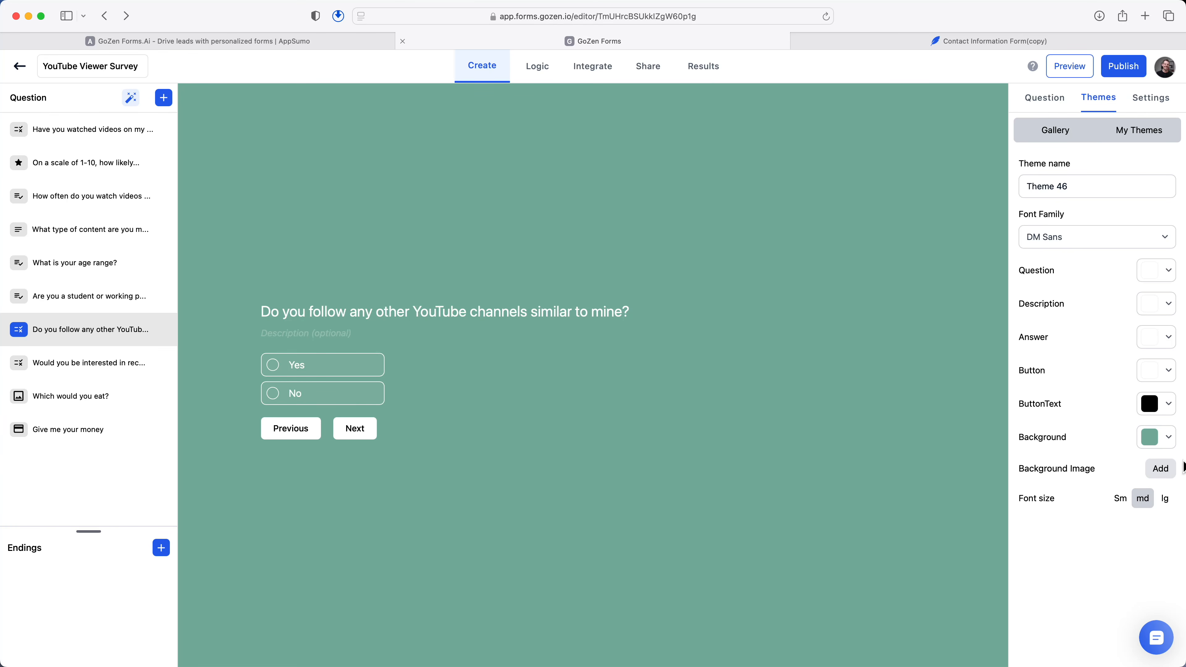
Step: Try the large, medium and small font sizes on Theme 46
left_click(1167, 500)
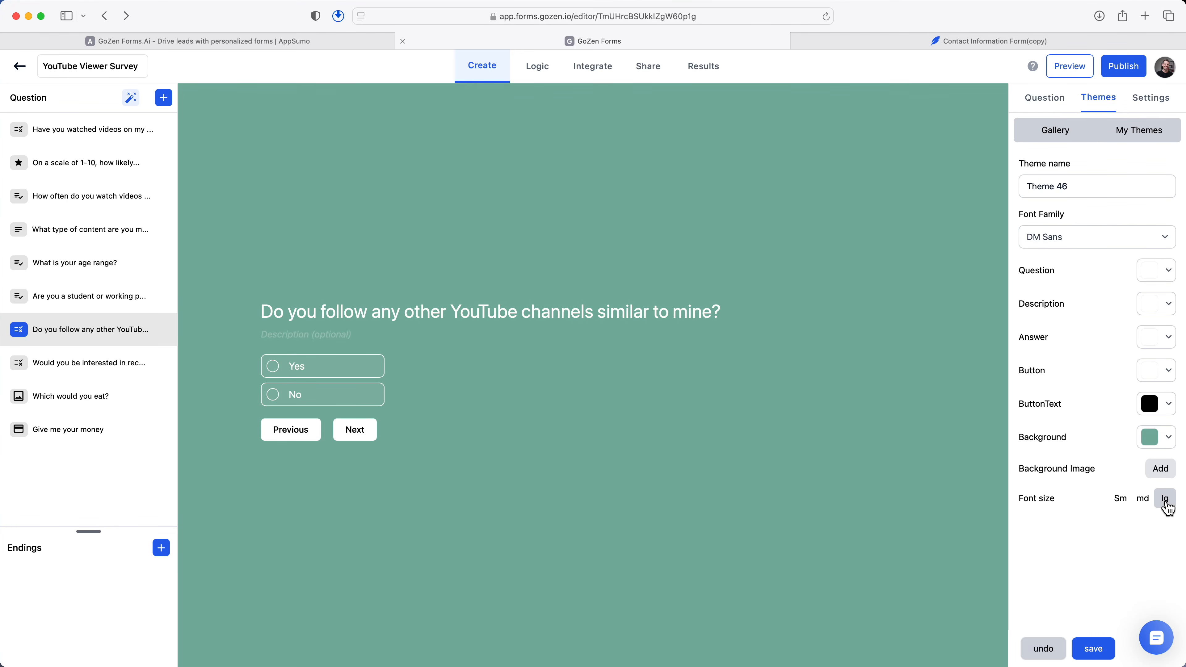
left_click(1144, 501)
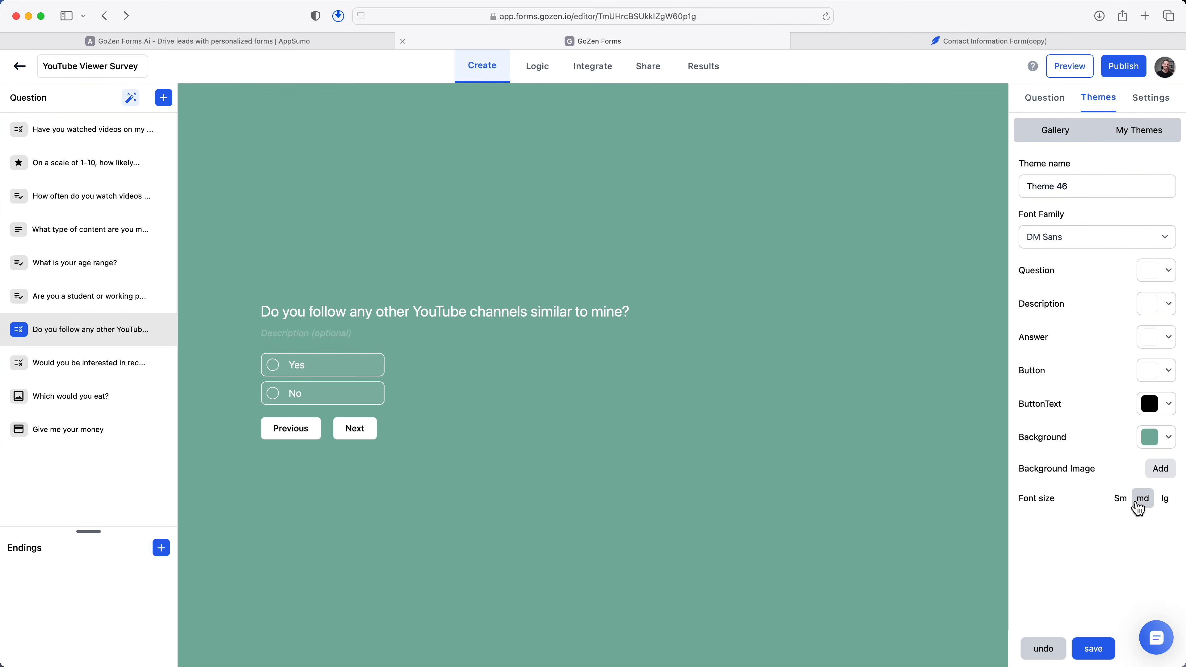
left_click(1121, 502)
Step: Start a new custom theme among your own themes
left_click(1119, 133)
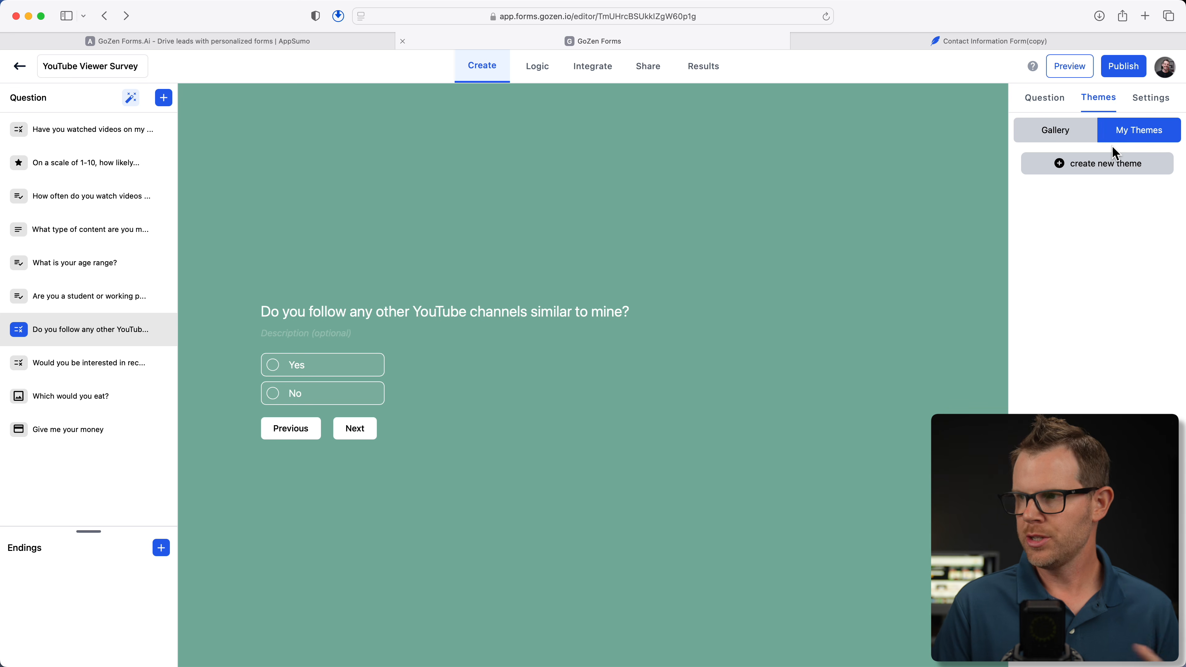
left_click(1074, 169)
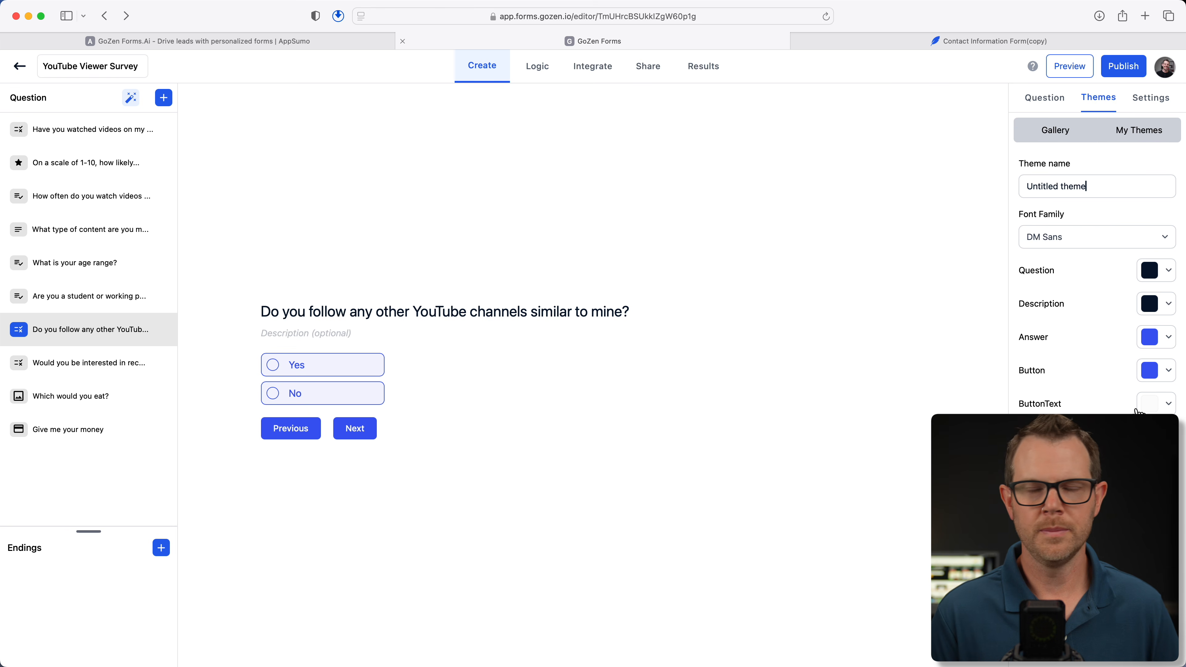
left_click(1122, 331)
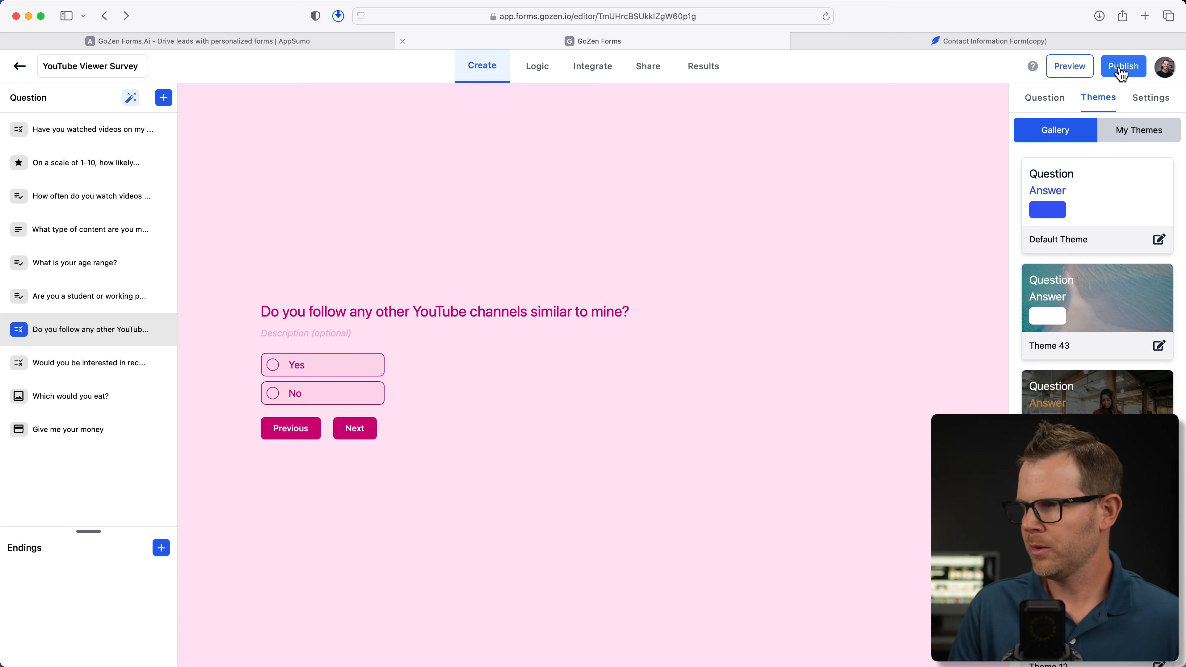
Step: Toggle the survey's branding on and off in the form settings, and turn on the progress bar
left_click(1150, 100)
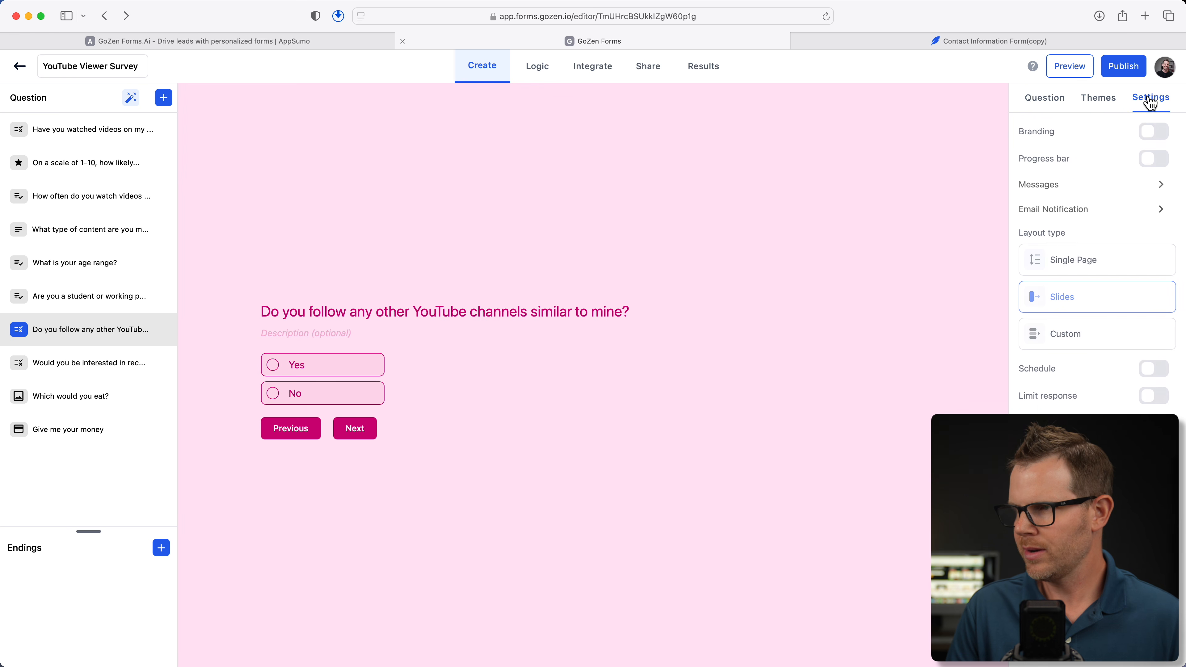
left_click(1154, 132)
left_click(1154, 132)
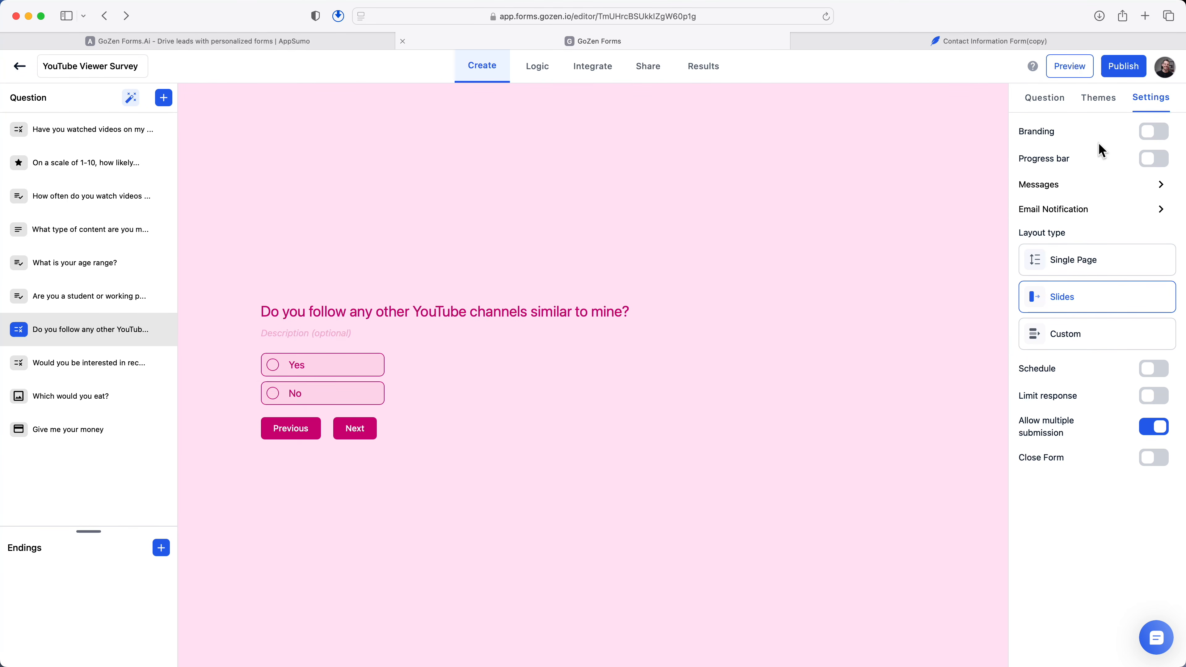
left_click(1153, 162)
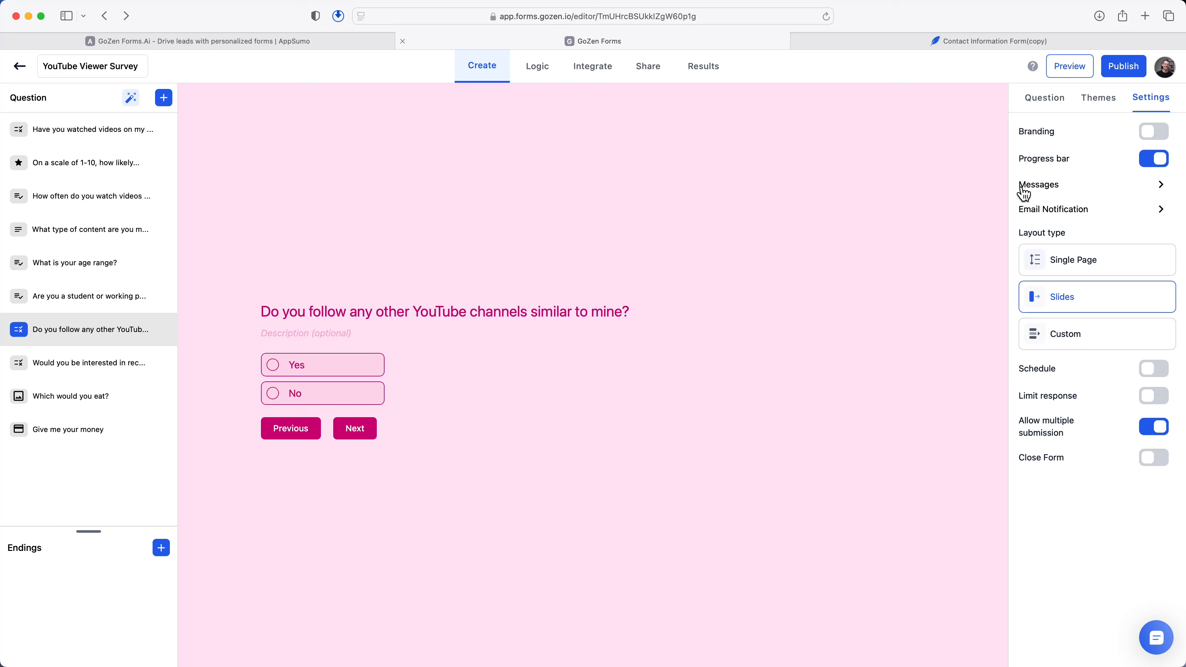
Step: Review the survey's system texts for button labels and error messages
left_click(1072, 190)
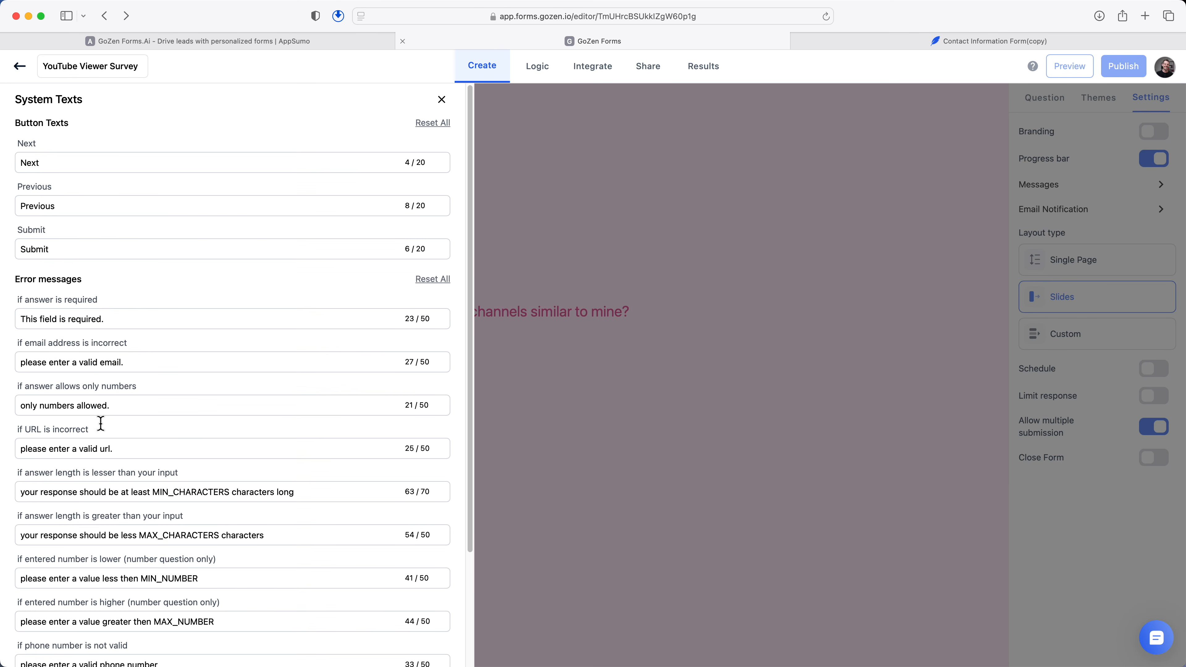
scroll(178, 530, "down", 3)
scroll(177, 537, "up", 3)
left_click(441, 99)
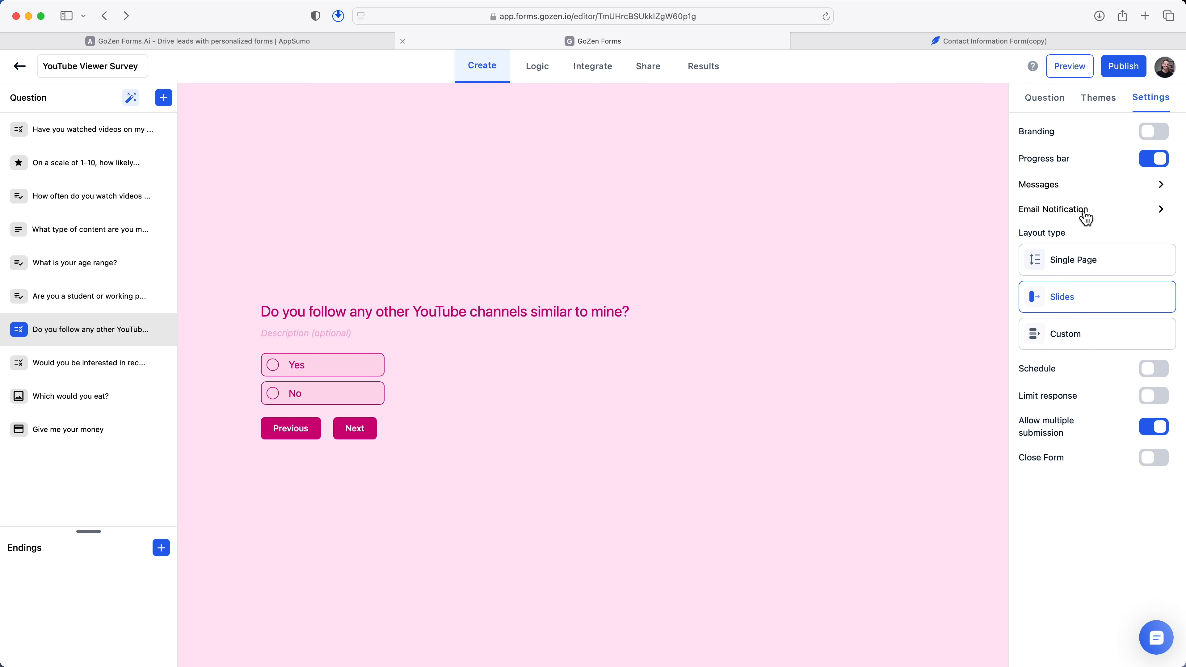
Step: Toggle the Notify Me email notification on and off, and enable Notify Respondents for the survey
left_click(1077, 211)
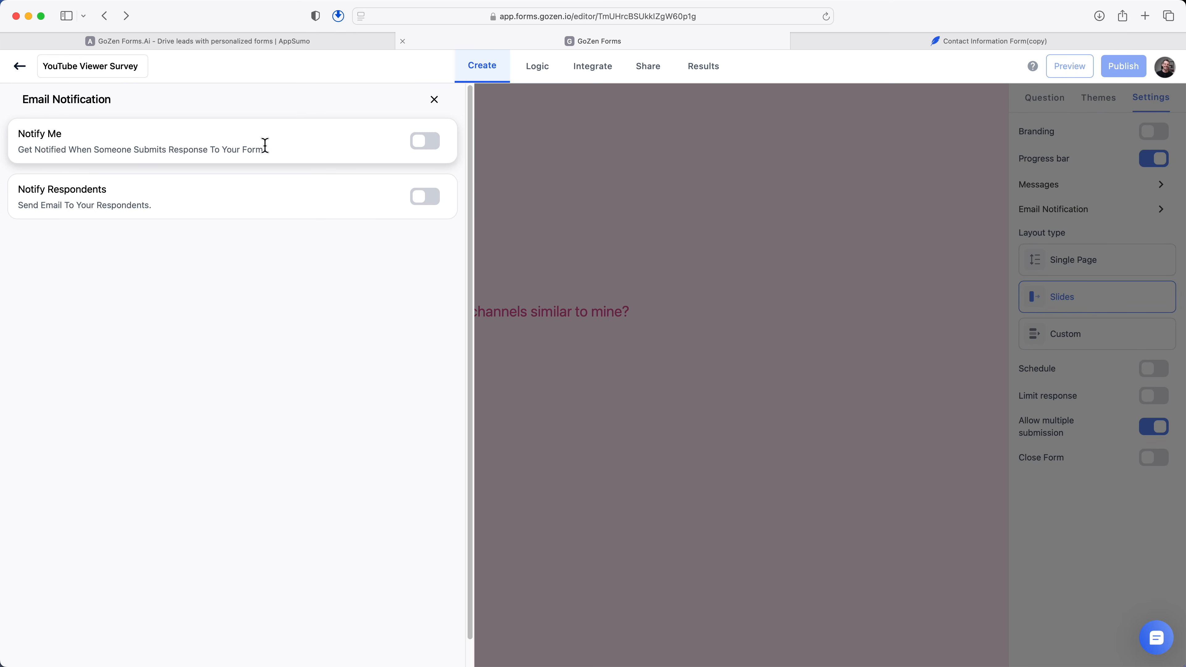
left_click(425, 142)
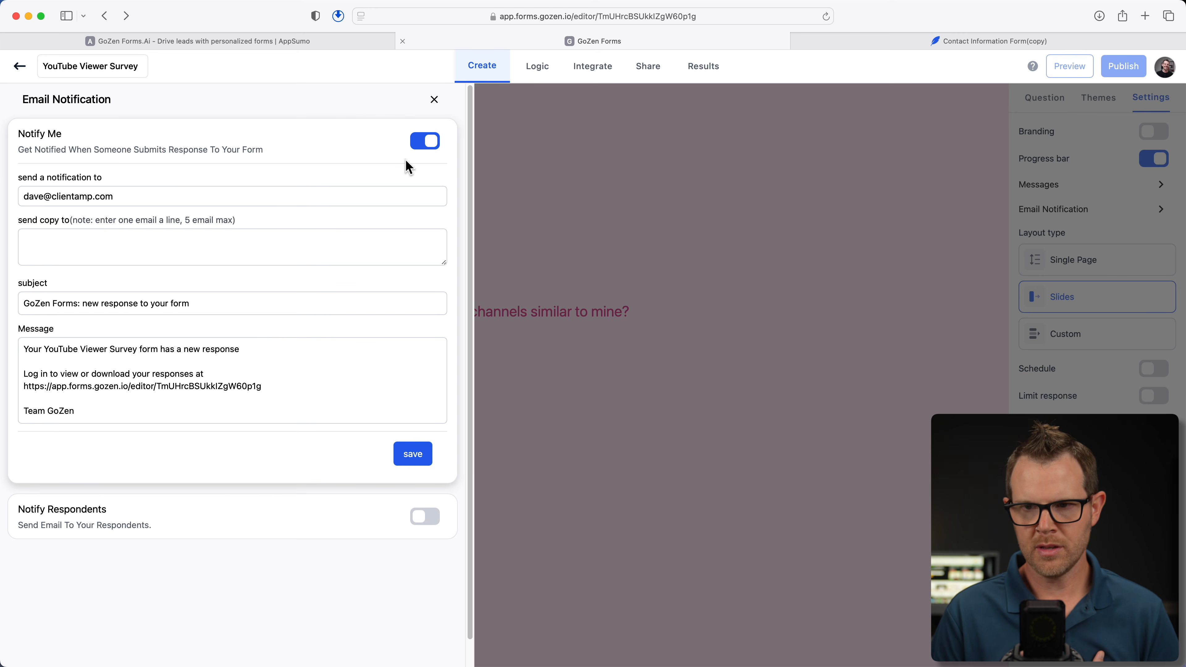
left_click(423, 144)
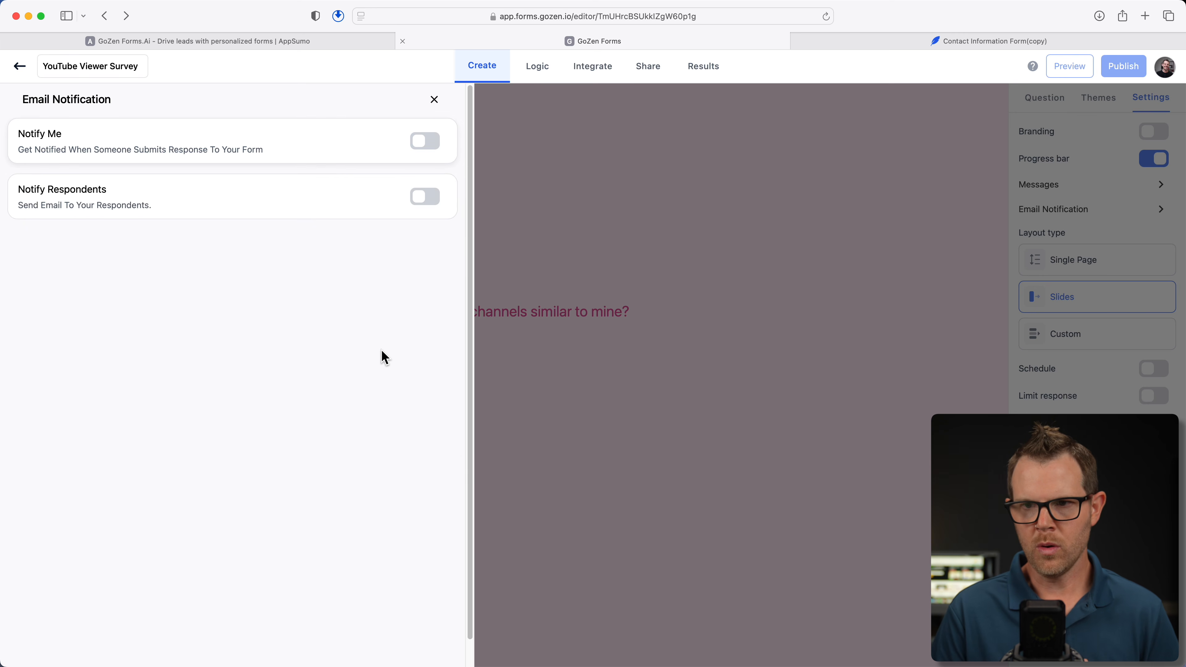
left_click(431, 202)
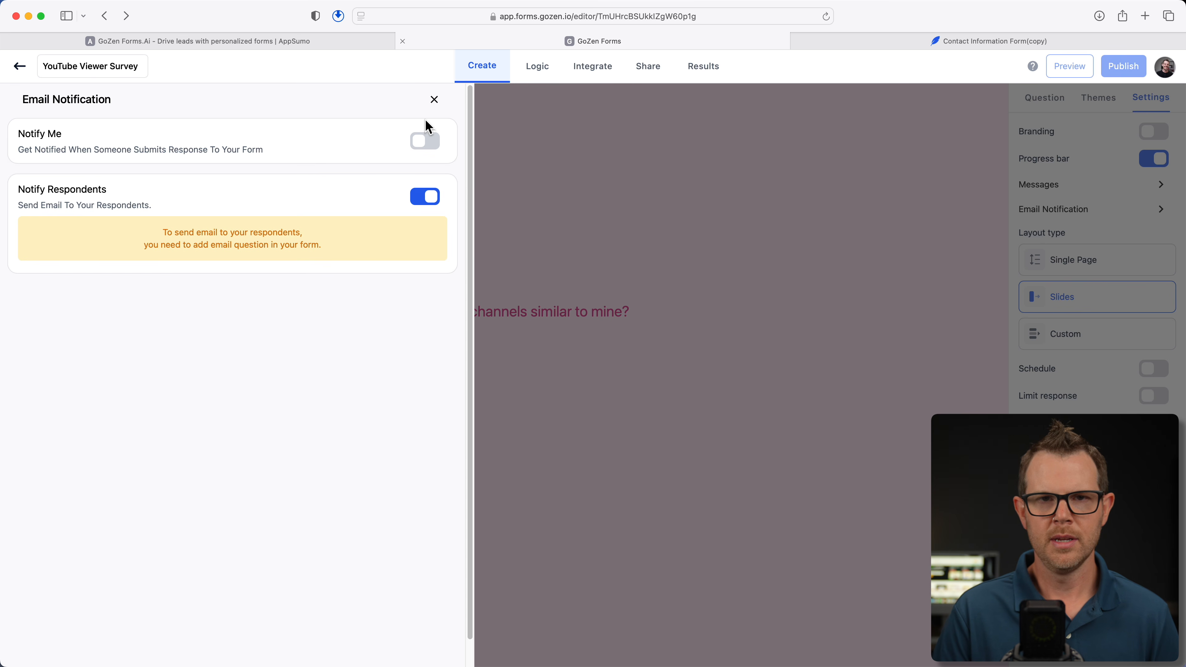
left_click(434, 99)
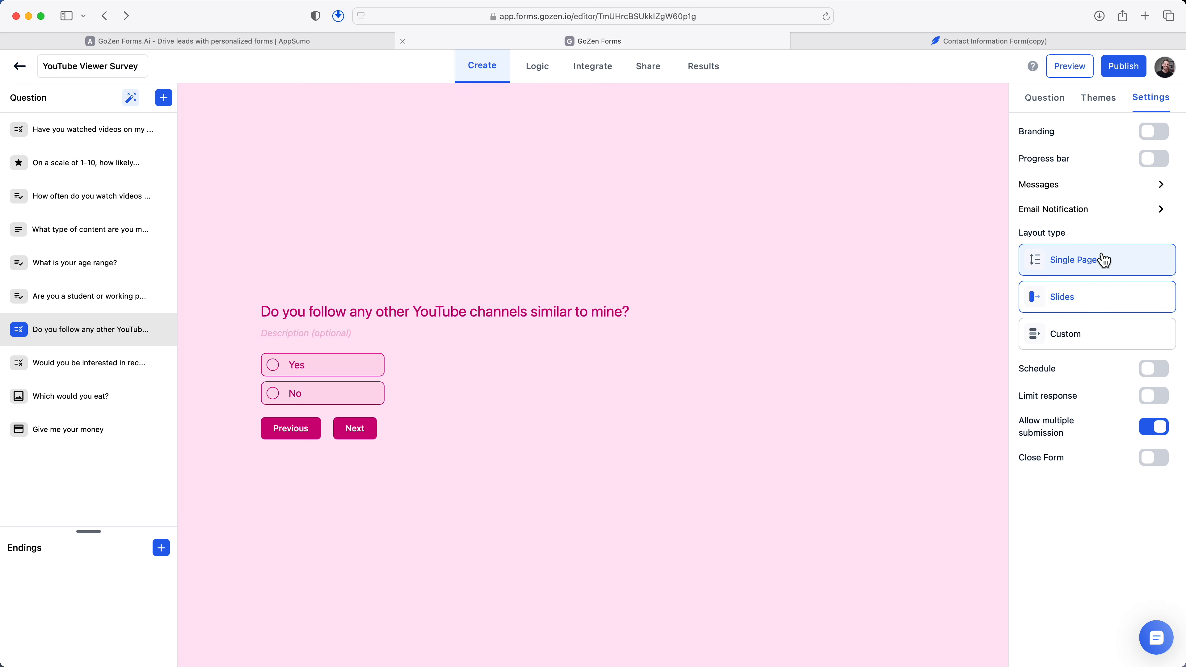
Step: Try the Single Page layout on the survey and look through the combined questions
left_click(1102, 265)
scroll(686, 395, "up", 5)
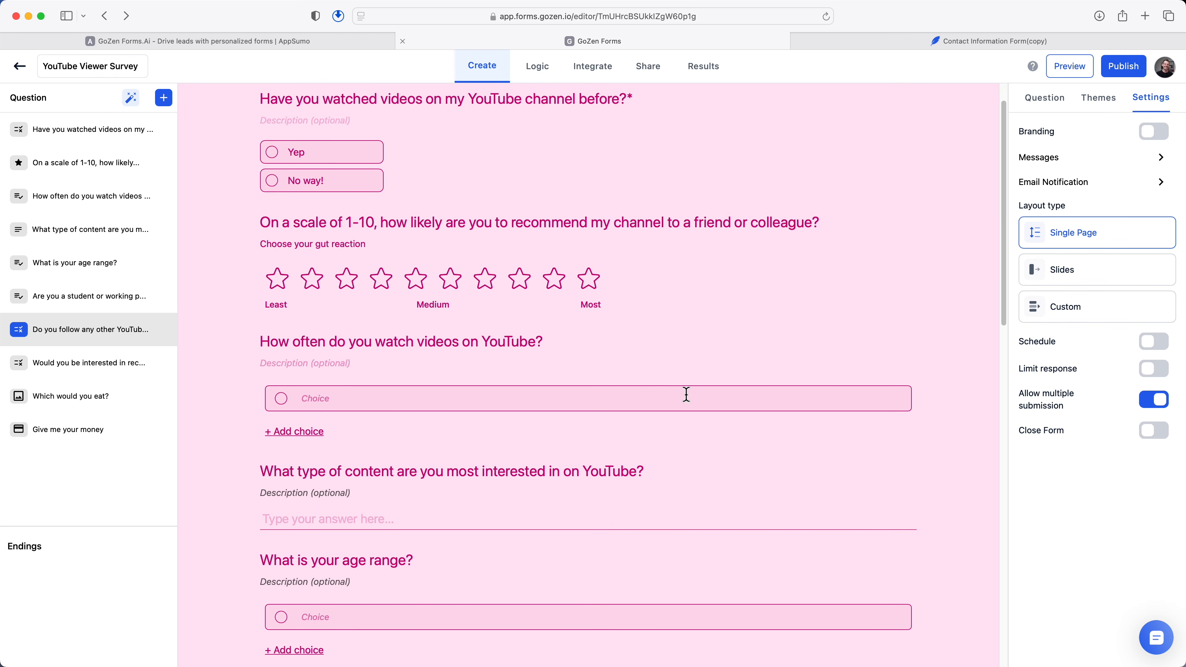
scroll(650, 440, "down", 15)
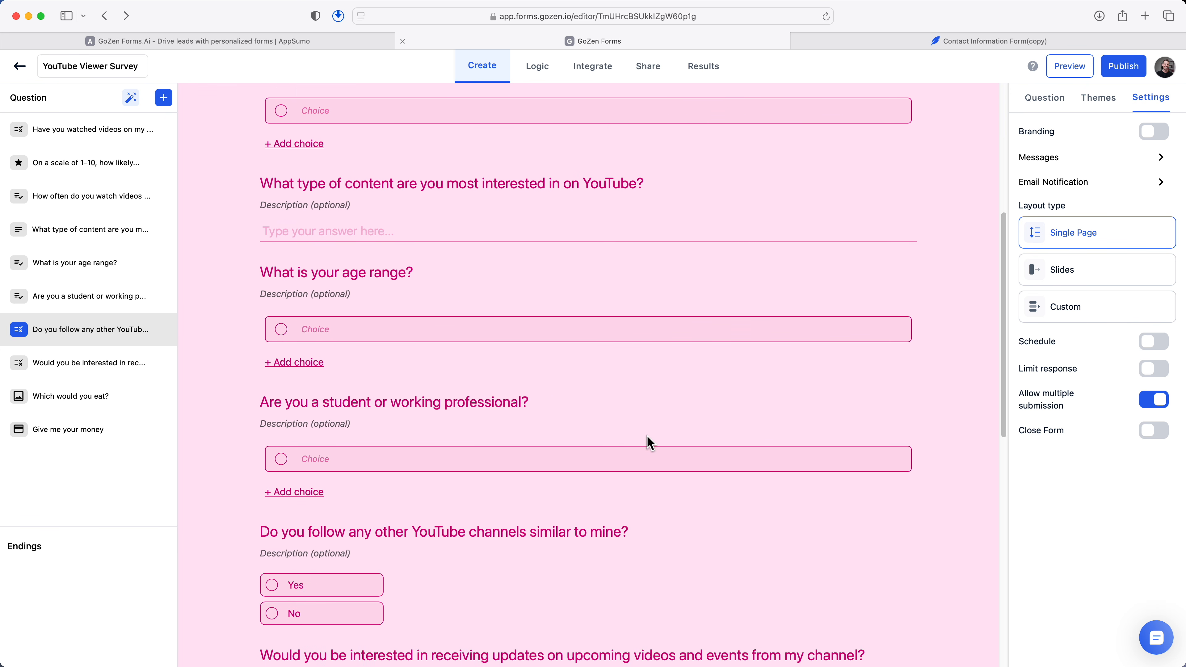
Step: Try the Custom layout with an extra choice question on page-1, and return the survey to the Slides layout
left_click(1084, 306)
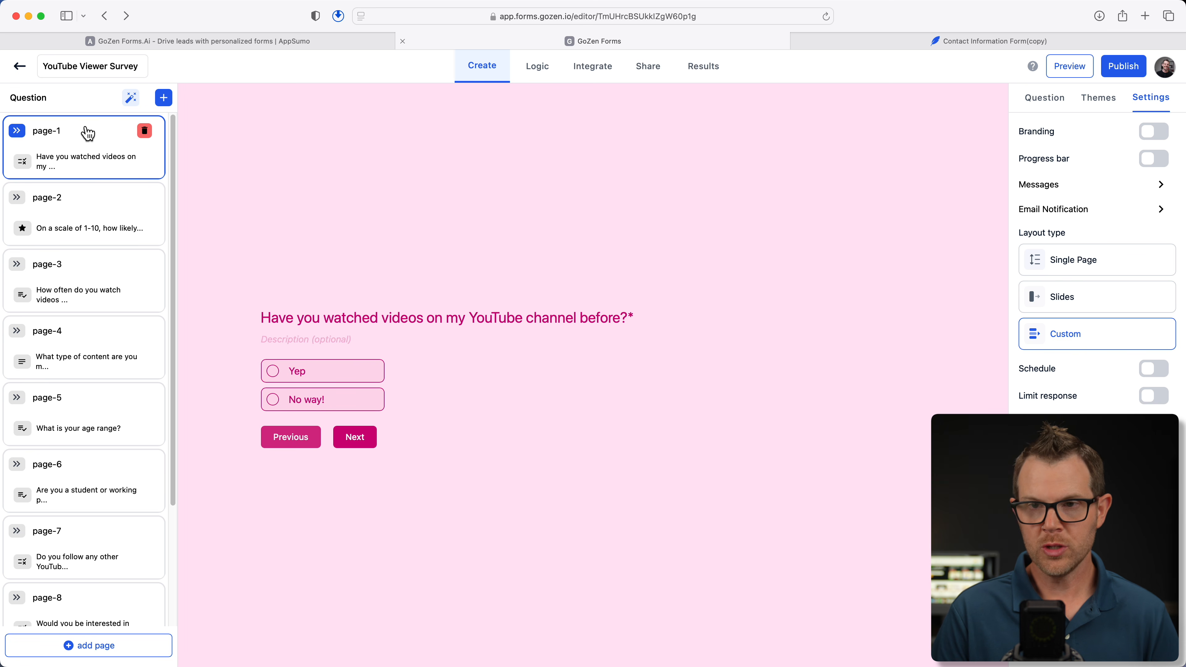
left_click(163, 98)
left_click(379, 128)
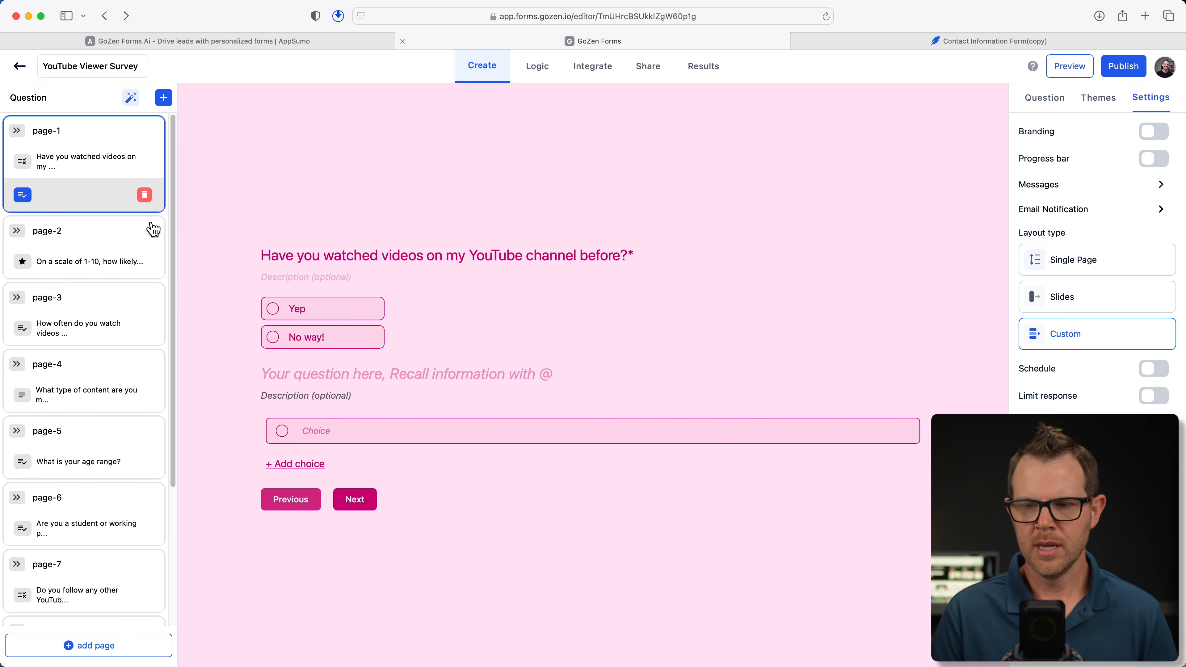
left_click(109, 257)
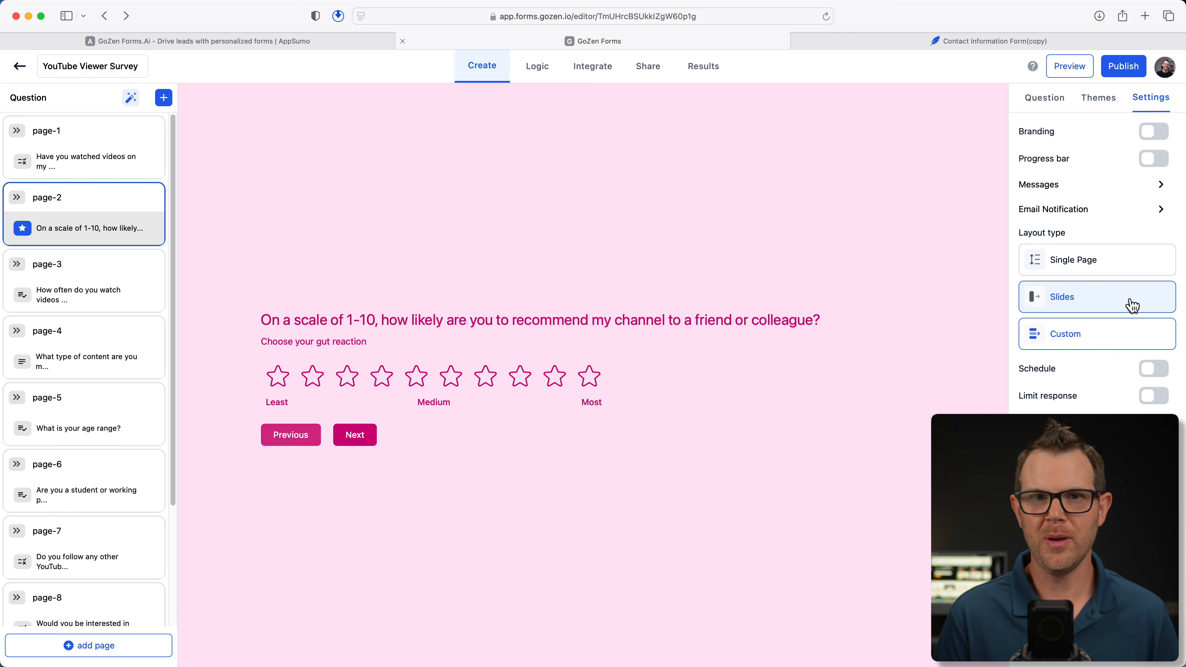
left_click(1114, 307)
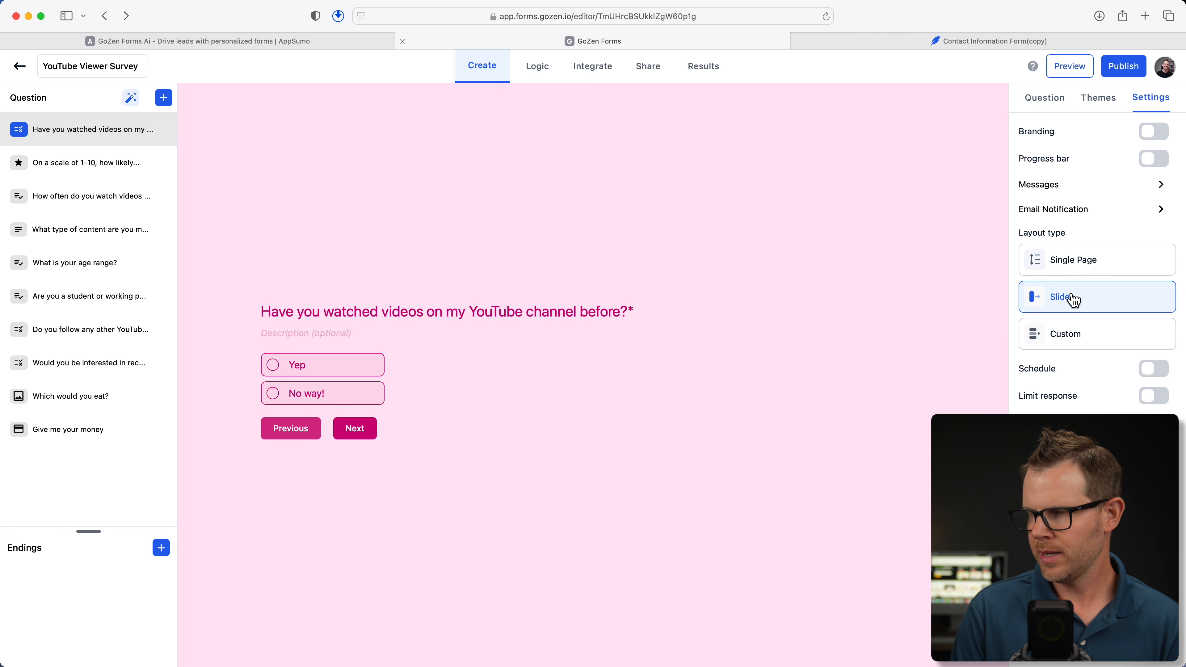
Step: Turn on the survey's schedule and response limit, and toggle the option that allows multiple submissions
left_click(1155, 371)
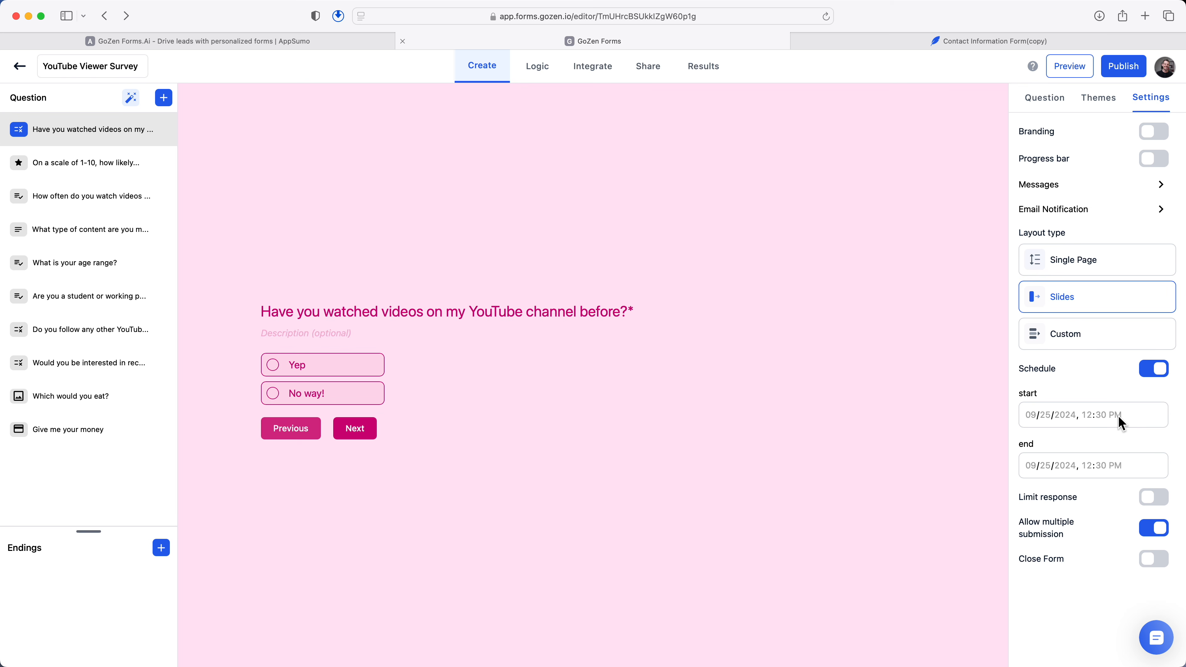
left_click(1159, 498)
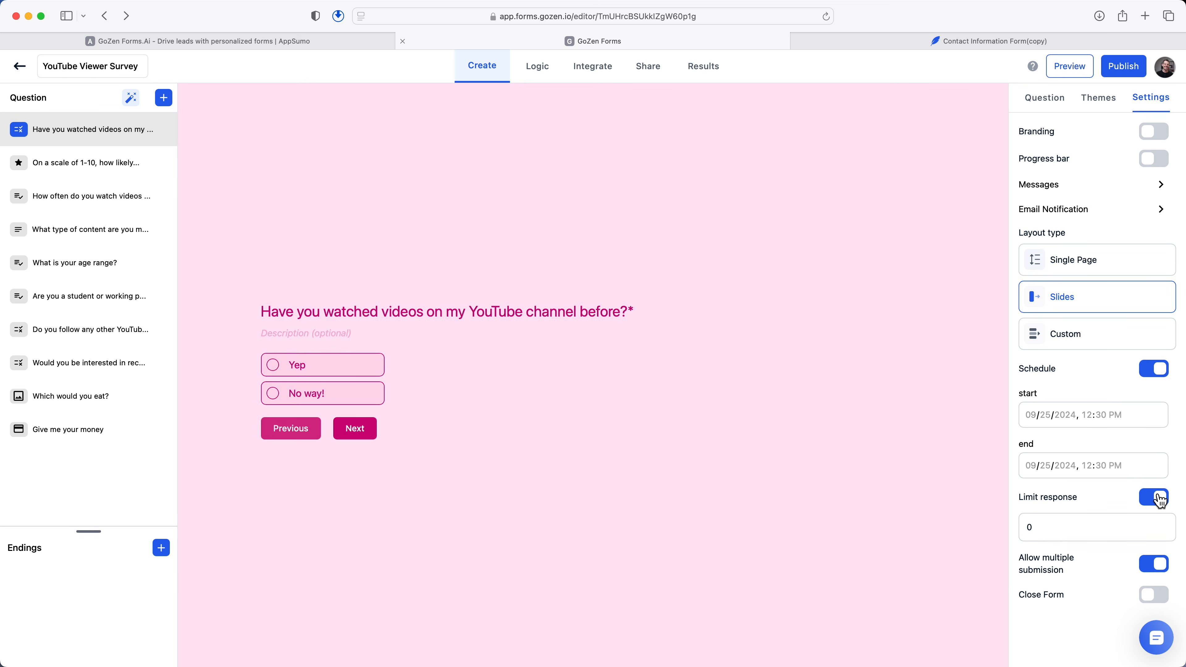
scroll(1142, 528, "down", 1)
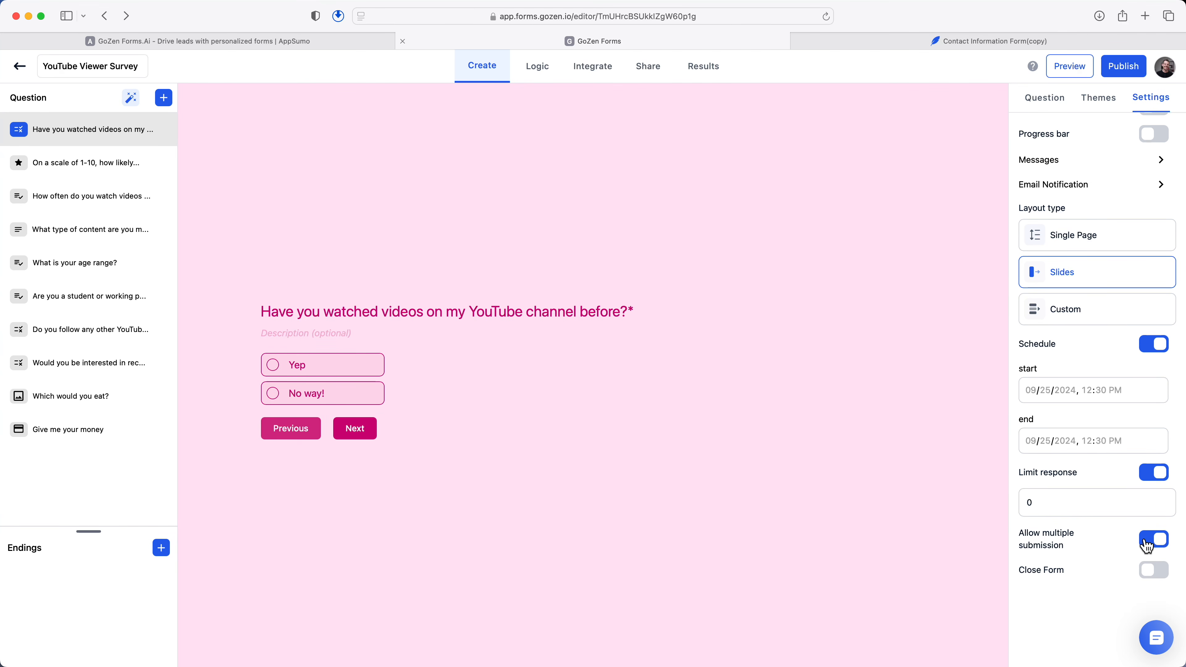
left_click(1148, 543)
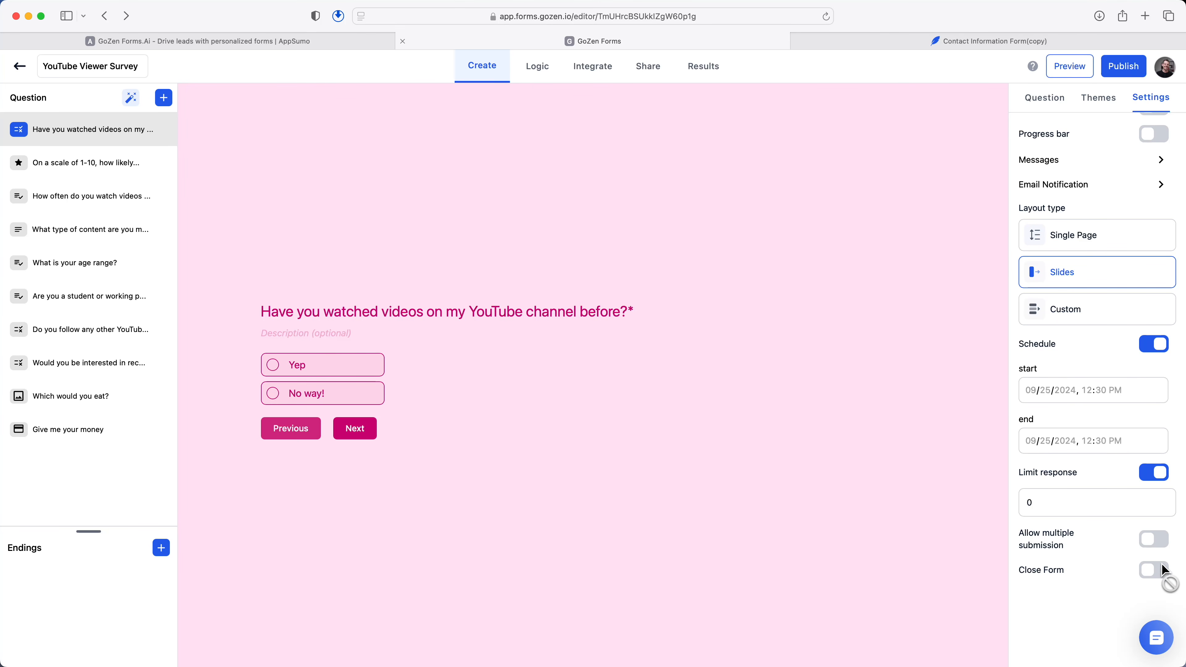
left_click(1150, 540)
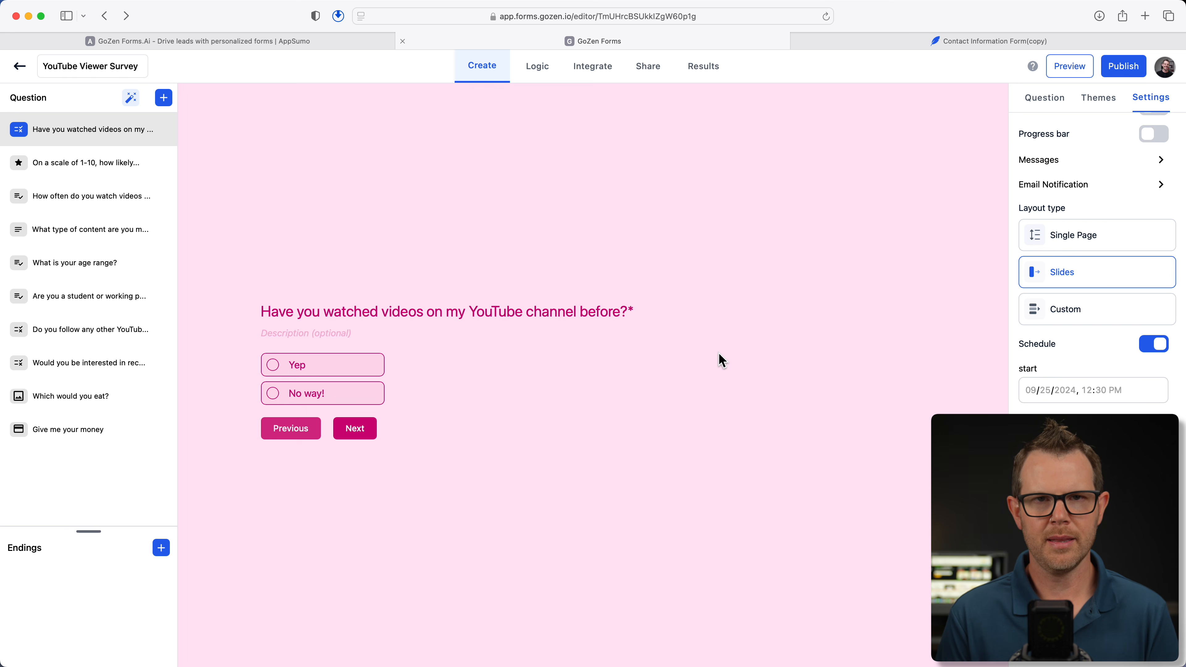
Step: Change the survey's layout type to Single Page
left_click(1087, 243)
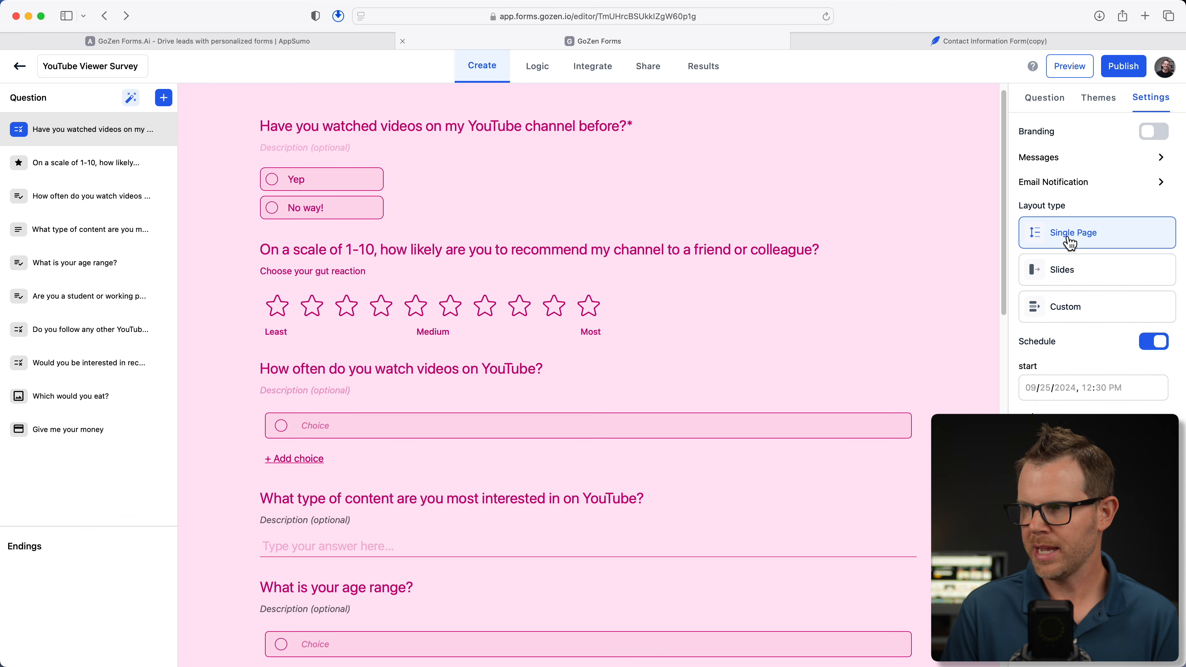
scroll(701, 303, "up", 1)
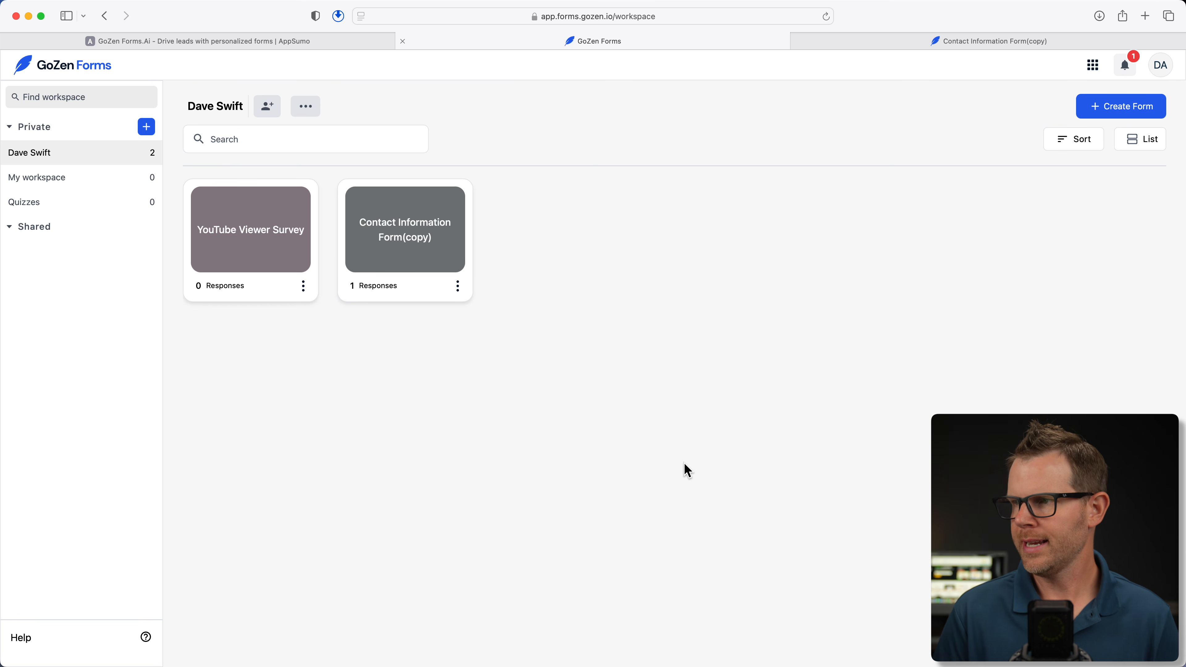
Step: Open the account settings and review the Stripe linking page and the Embed Domain, Sub Domain and Custom Domain options
left_click(1163, 72)
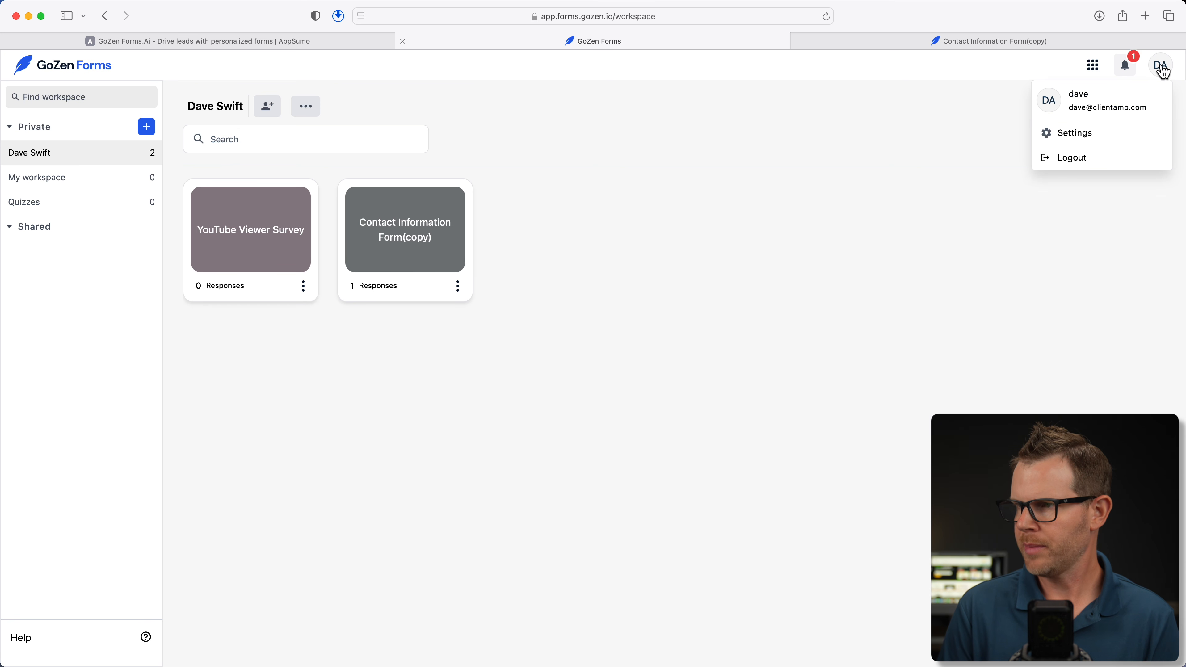
left_click(1077, 137)
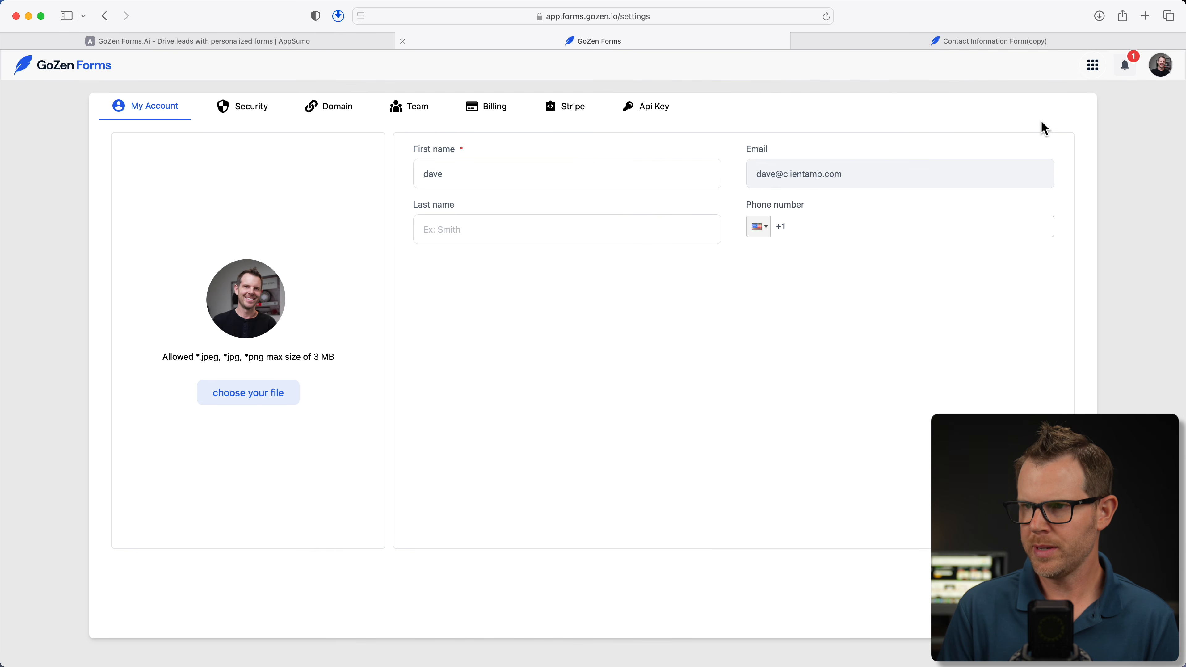
left_click(575, 117)
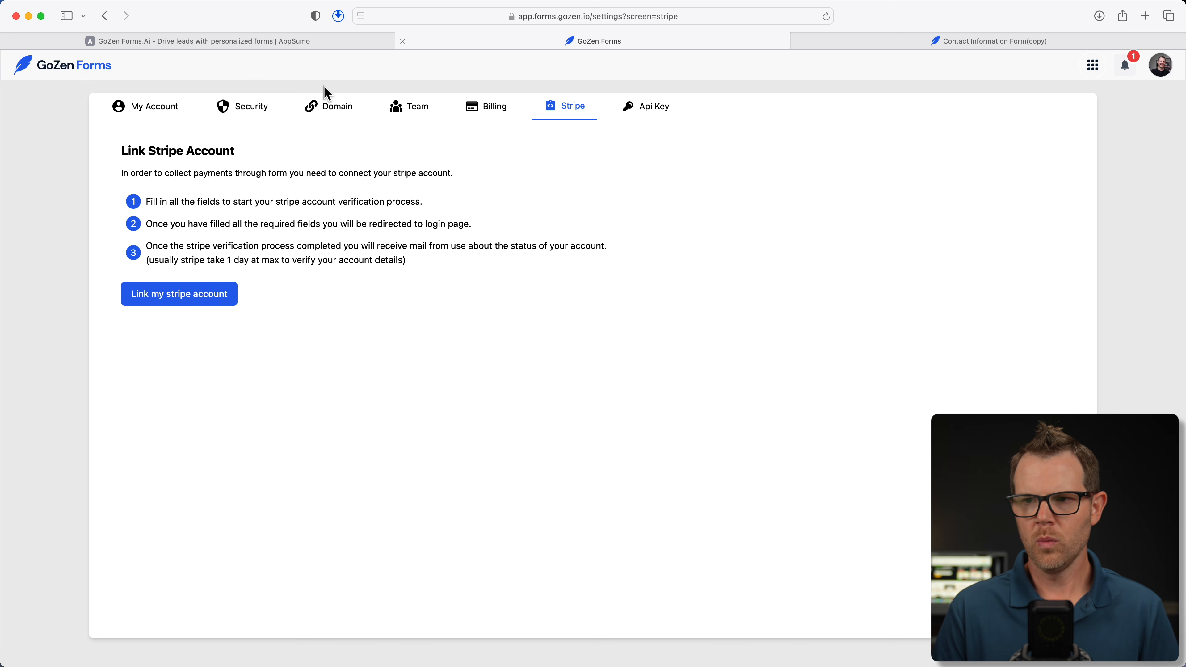
left_click(334, 111)
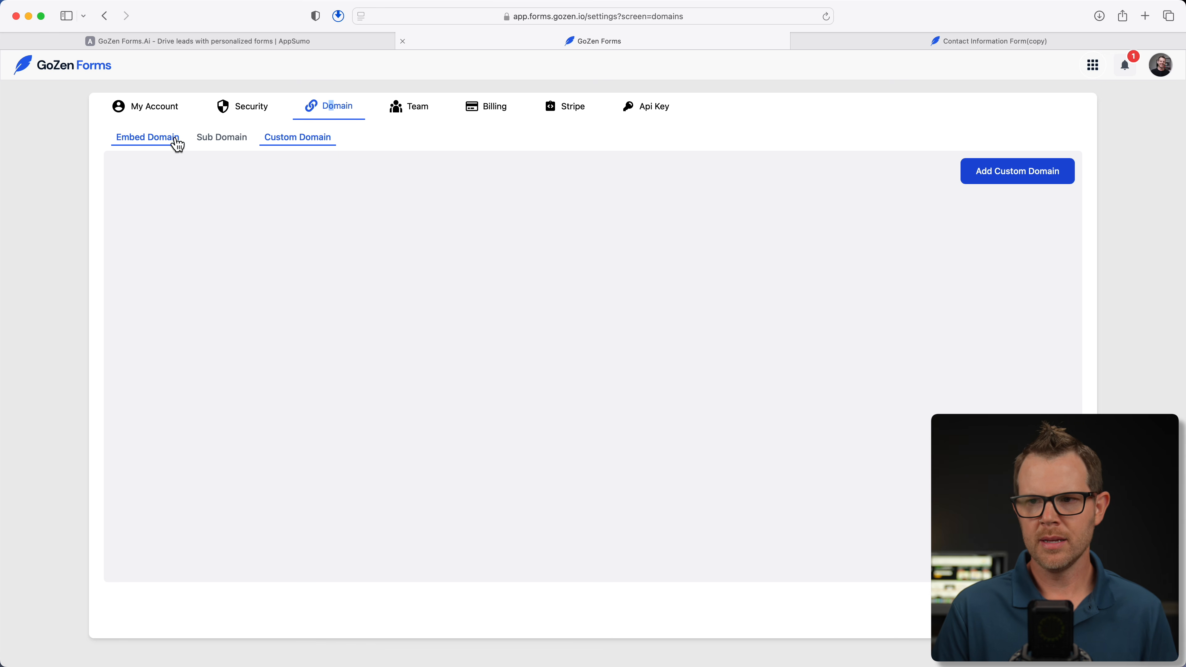
left_click(215, 139)
left_click(309, 145)
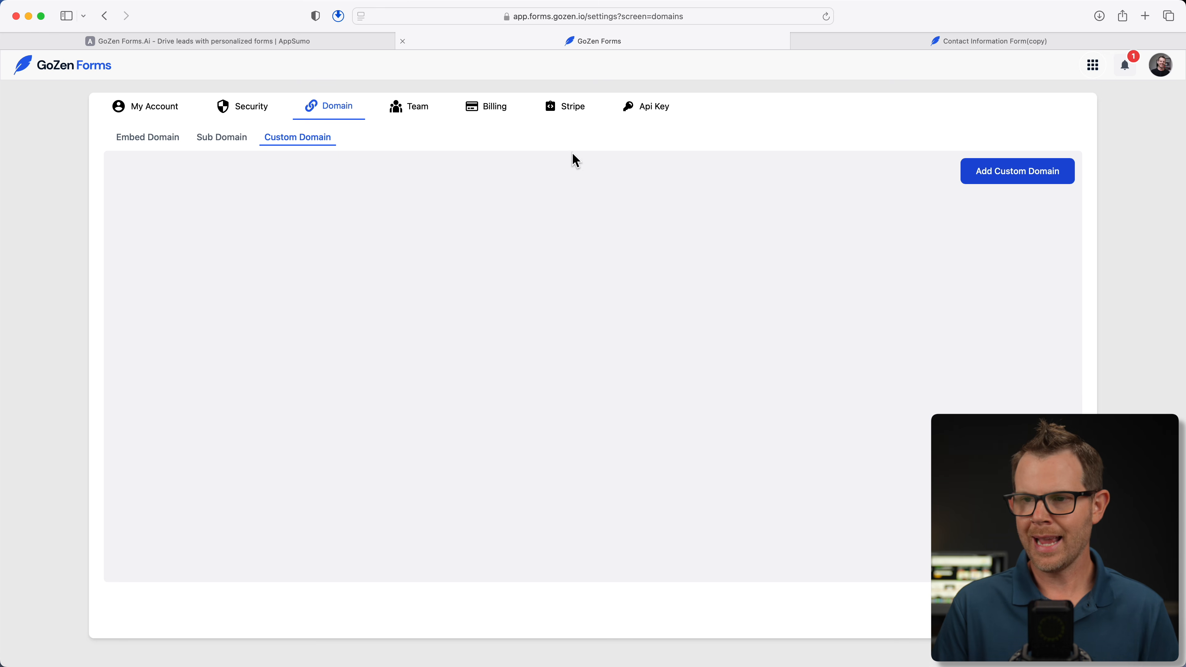
Step: Try to add forms.clientamp.com as a custom domain, and start replacing the entry with a different domain
left_click(997, 183)
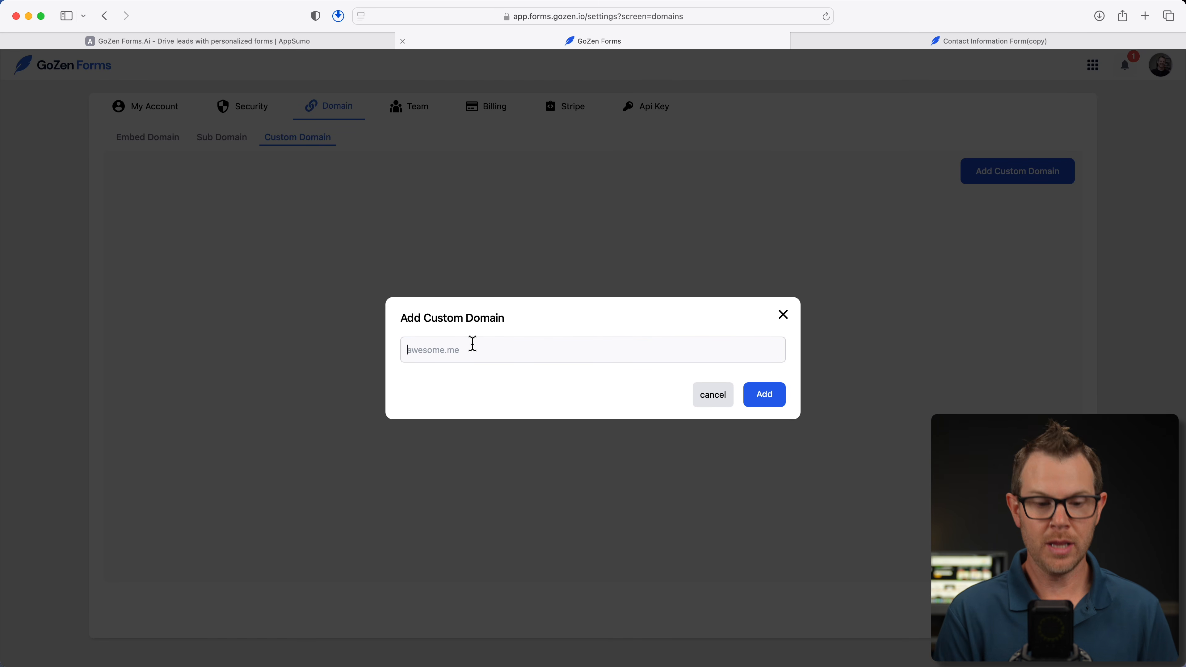
type("forms.clientamp.com")
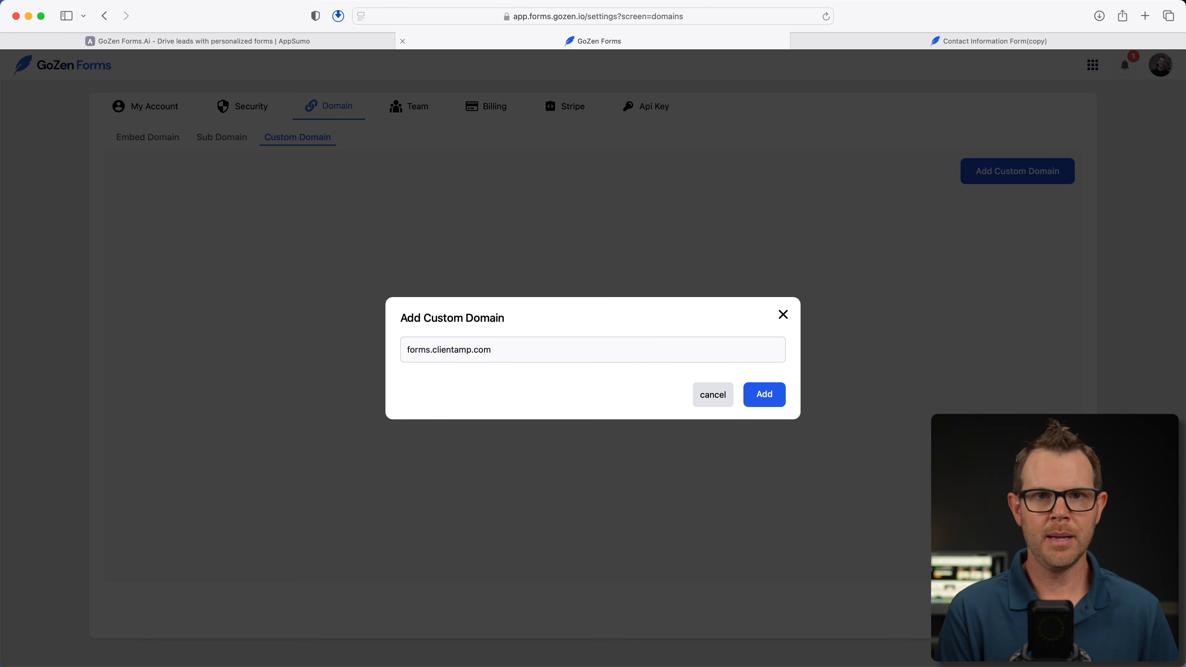
key("super+a")
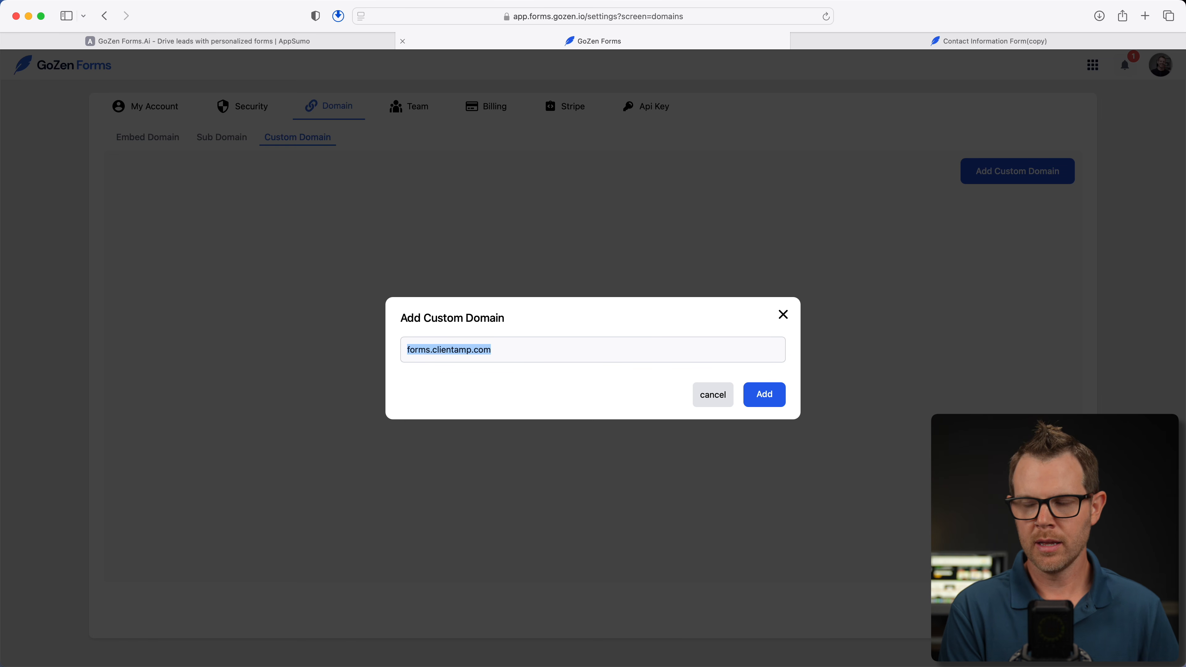
type("cli")
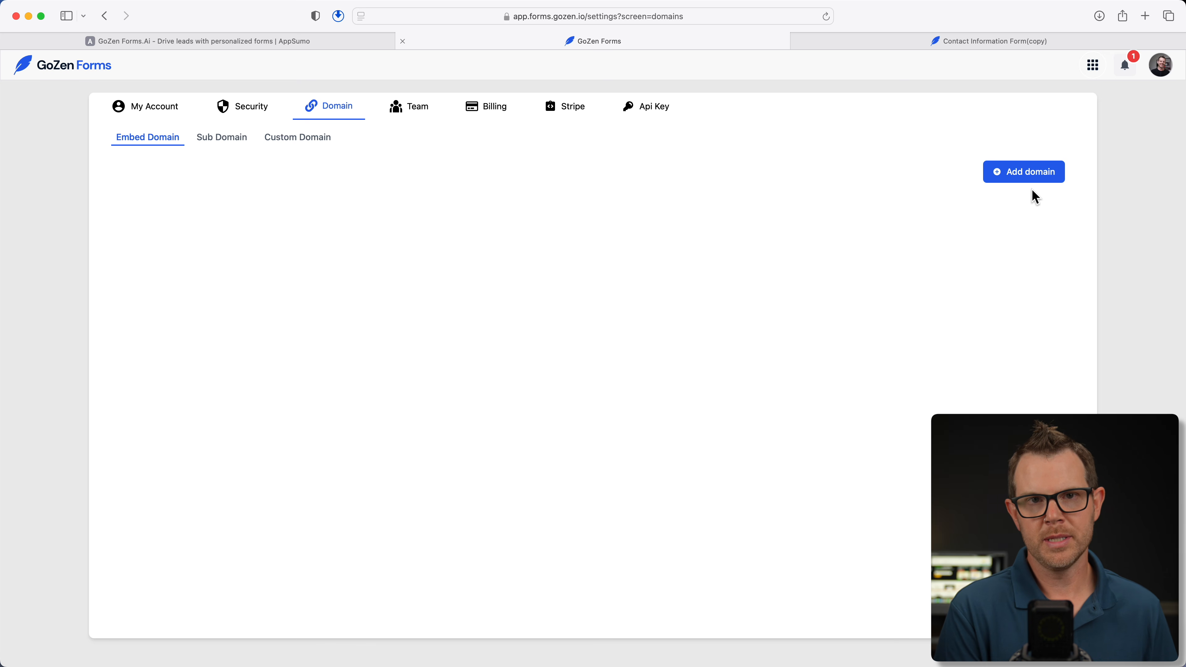
Step: Add a gozenforms.com subdomain that uses the account owner's first name
left_click(222, 138)
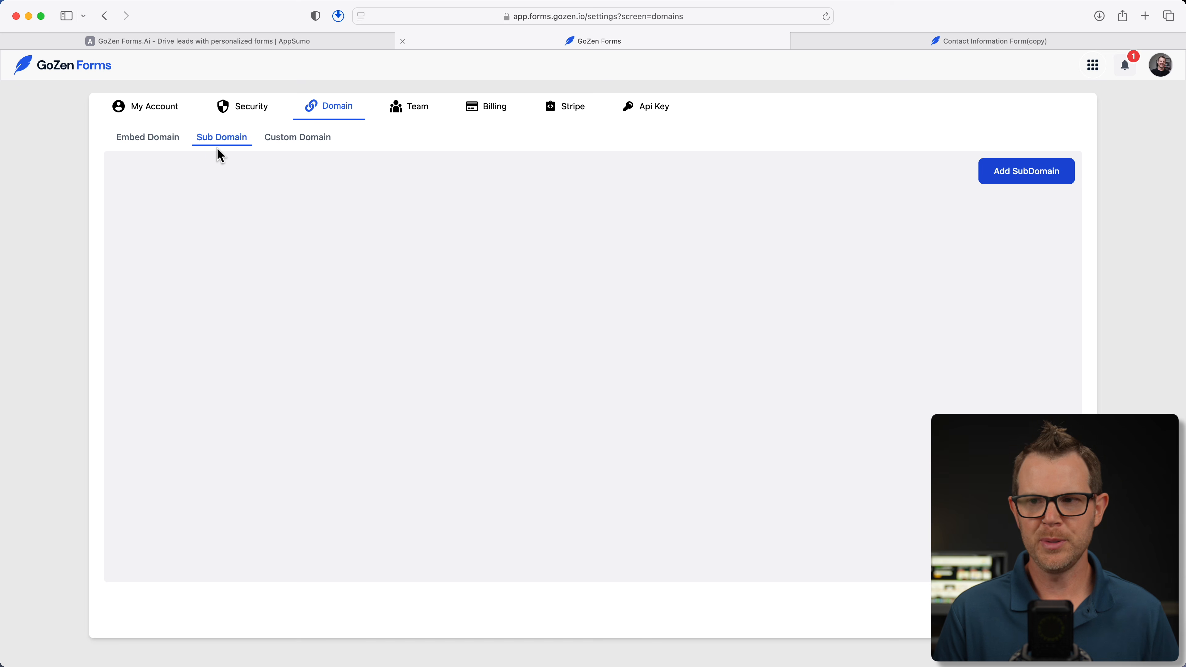
left_click(1048, 179)
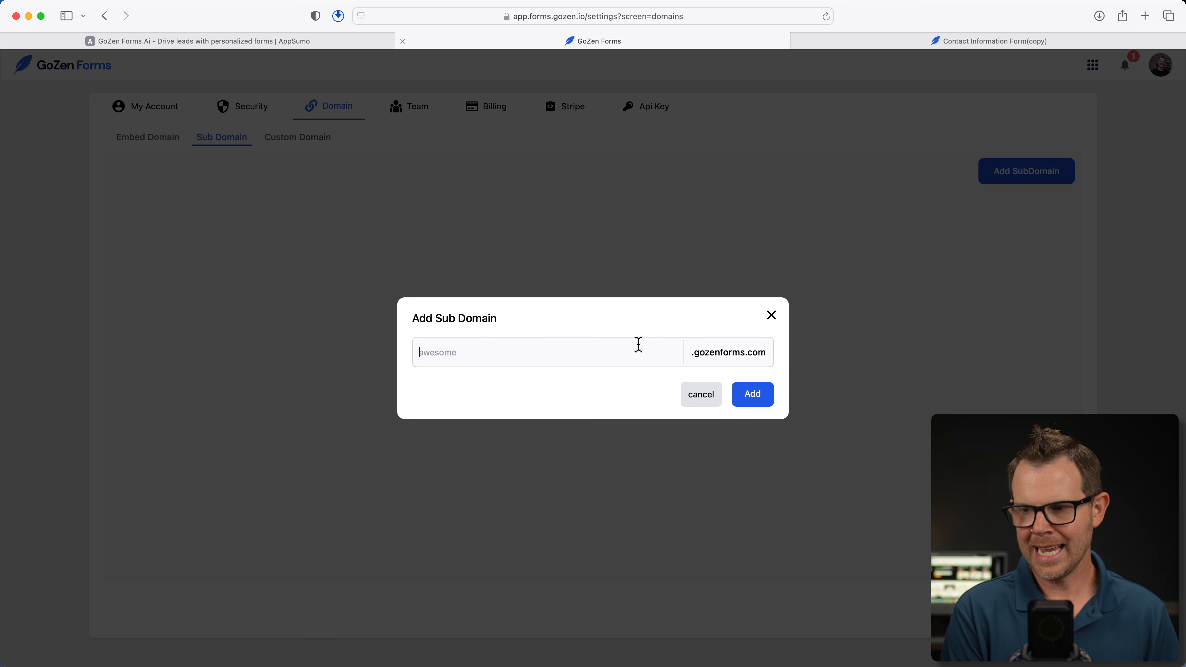
type("dave")
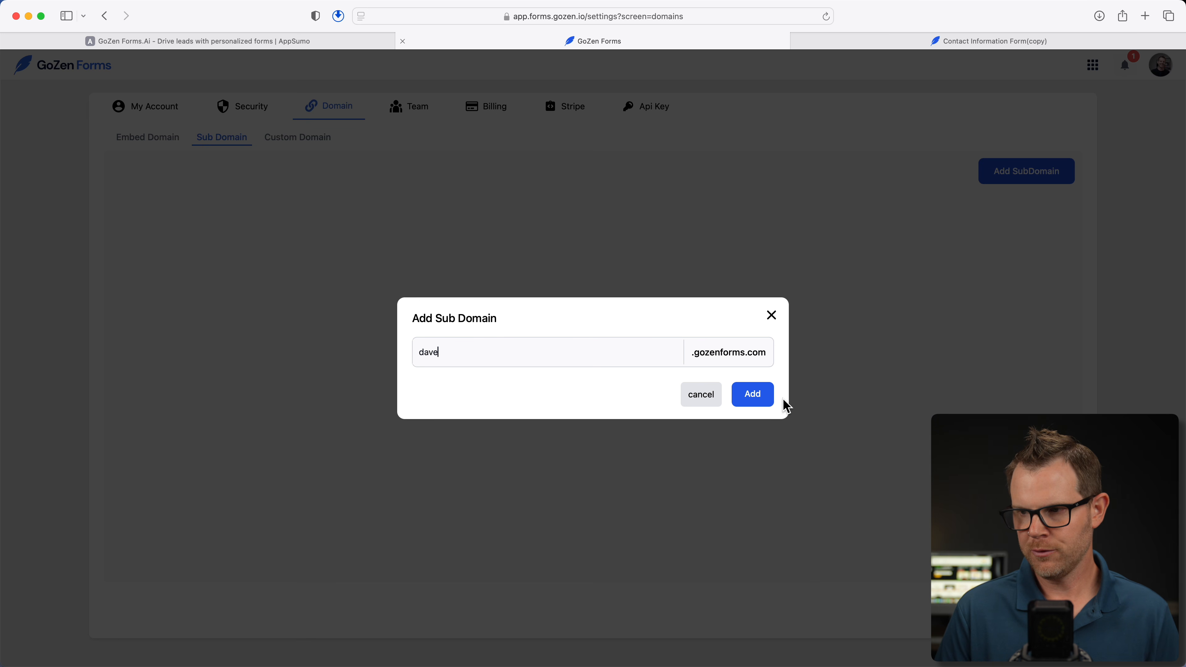
left_click(760, 403)
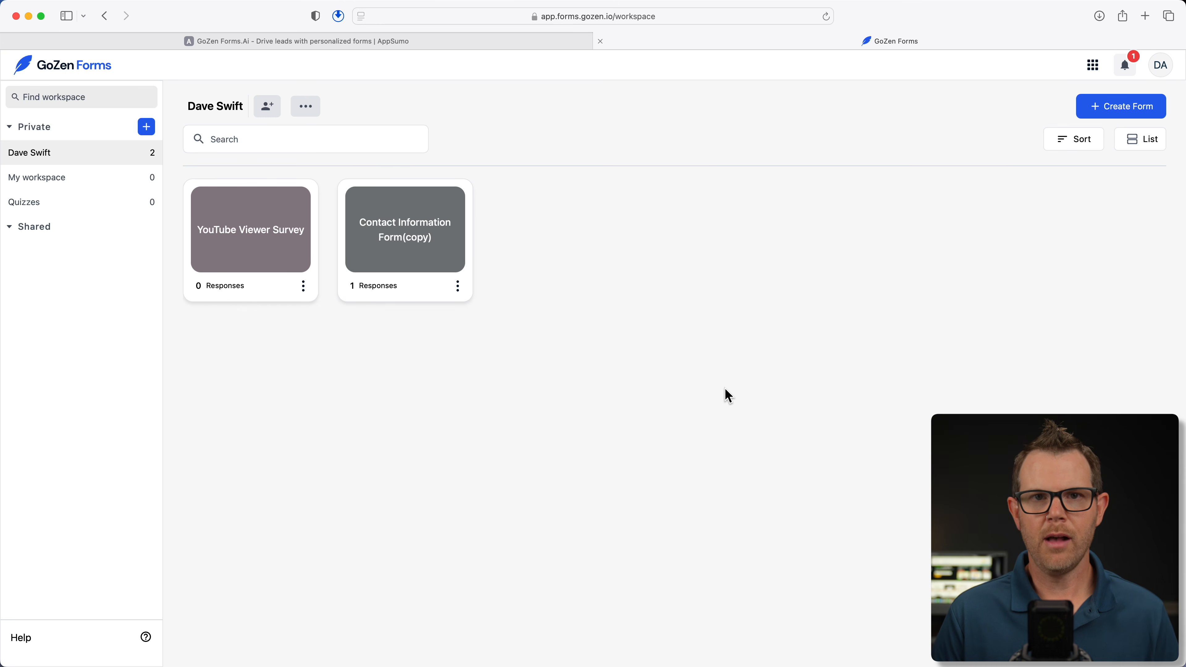
Step: Open the Contact Information Form(copy) and check which domains are offered for its share link
left_click(411, 249)
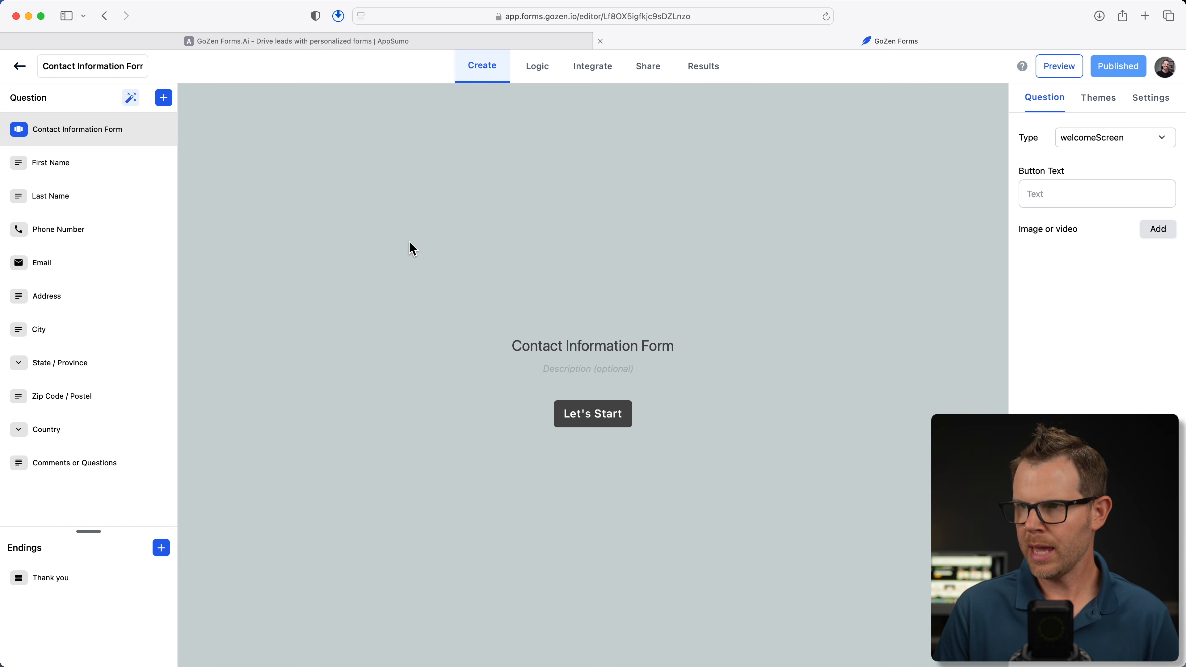
left_click(653, 71)
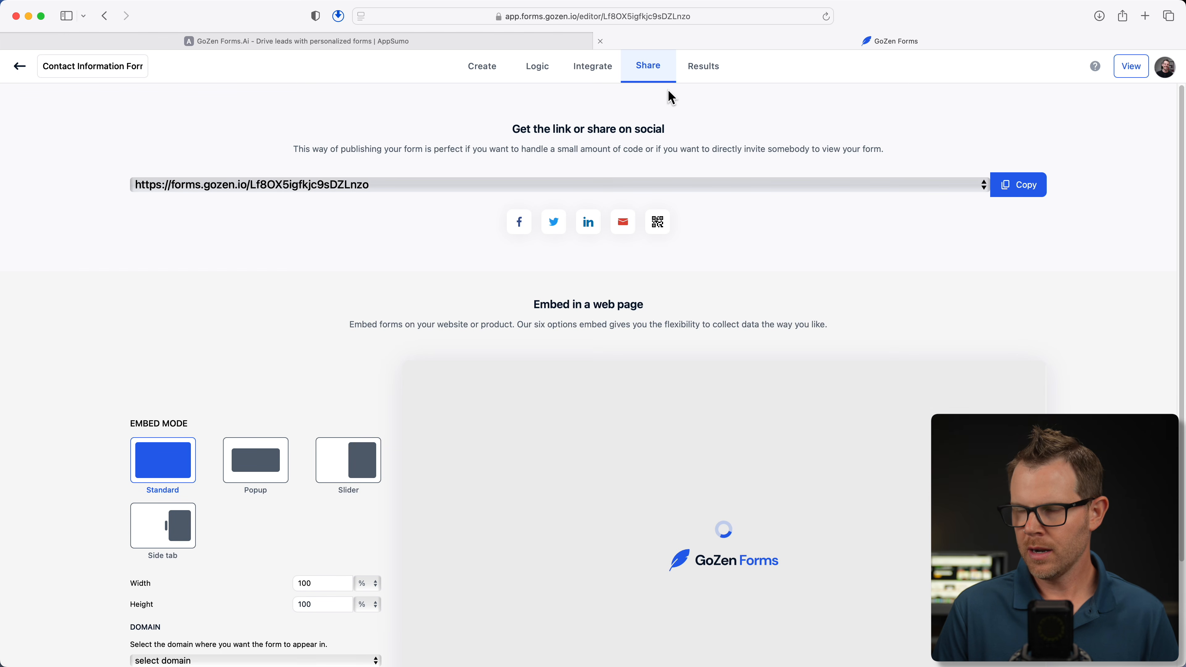
left_click(376, 189)
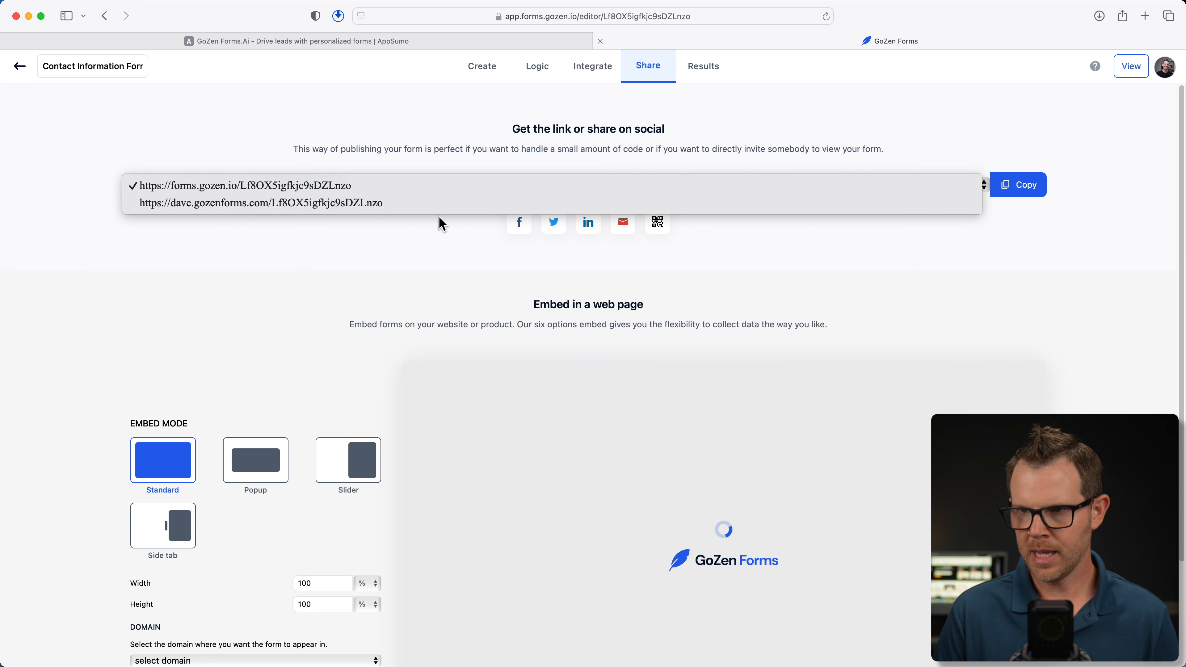
left_click(767, 274)
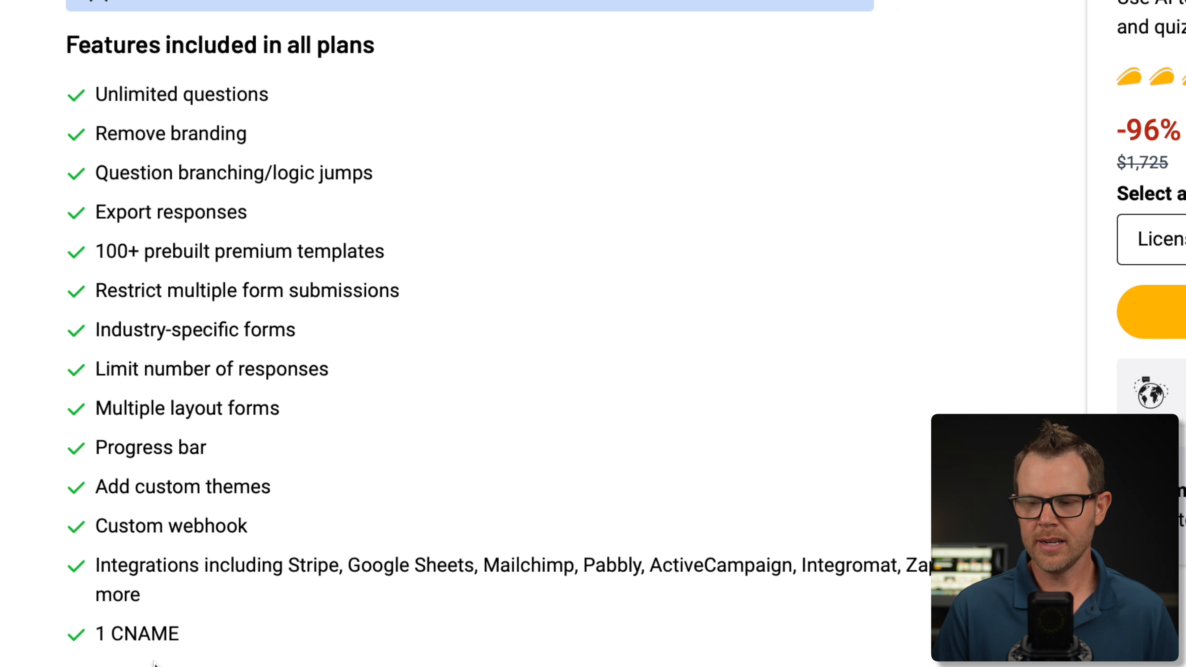
Step: Compare the license plans on the AppSumo deal page, displaying License Tier 5 in place of License Tier 3
scroll(186, 661, "down", 10)
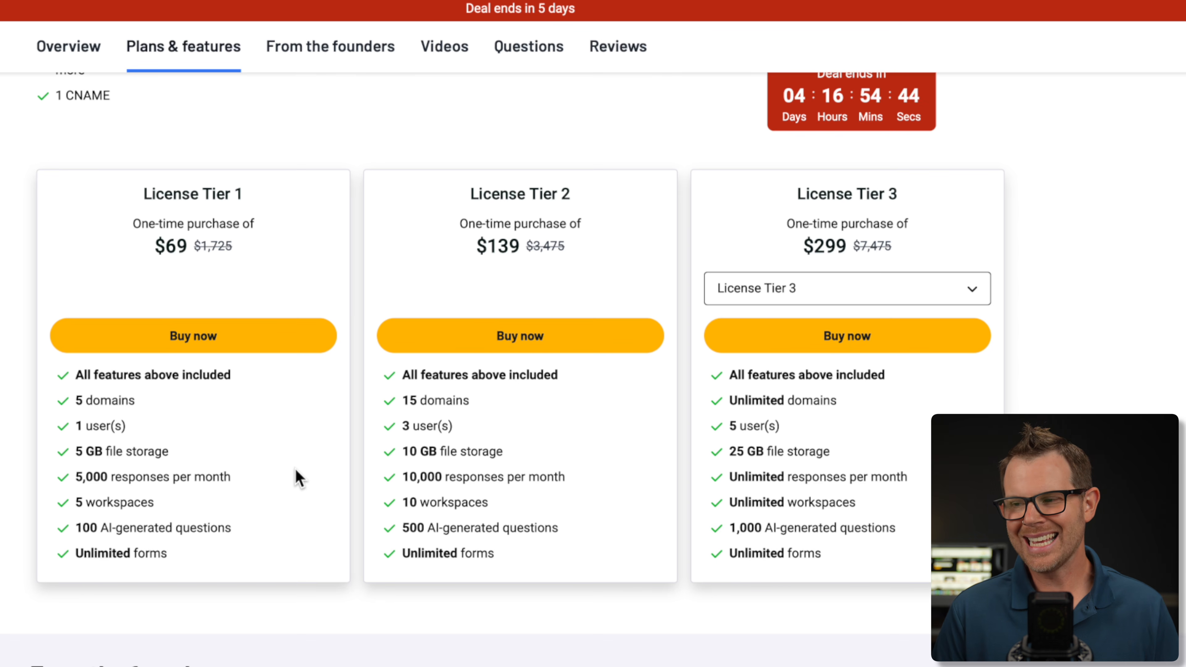
left_click(809, 290)
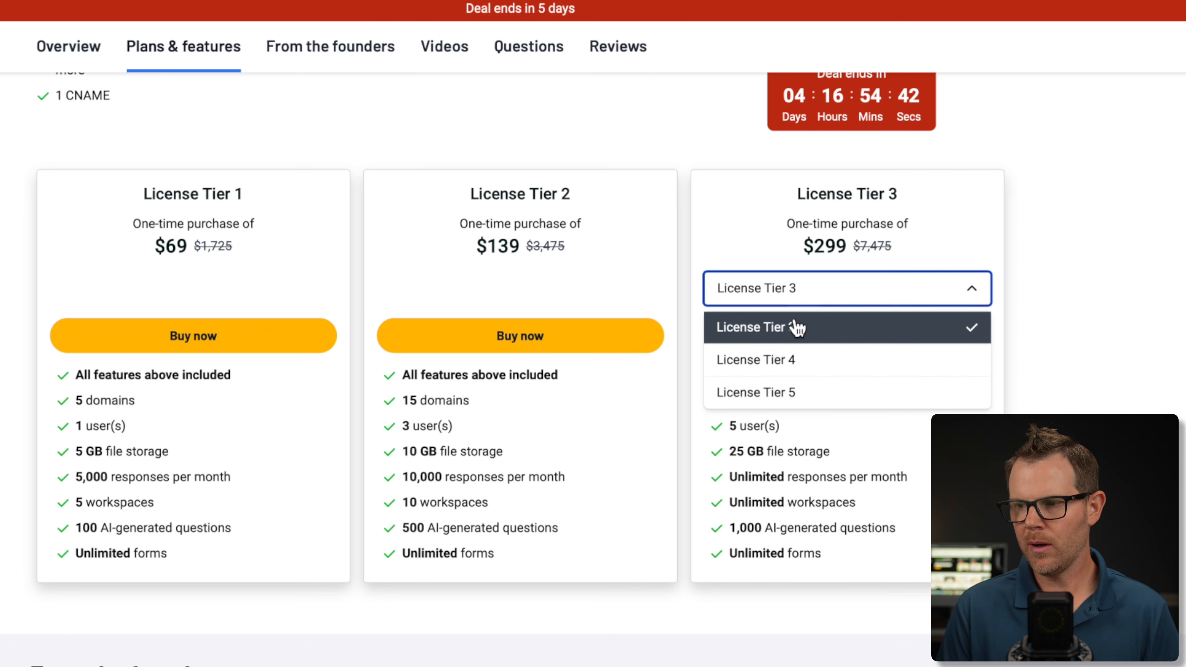
left_click(797, 395)
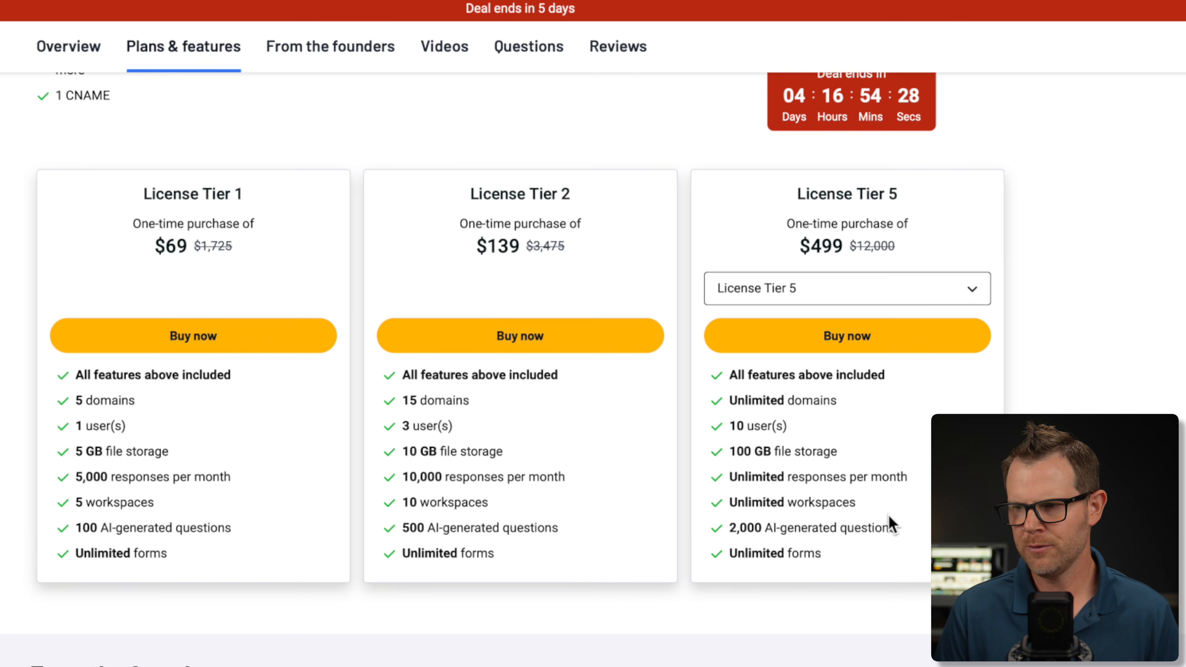
left_click(826, 290)
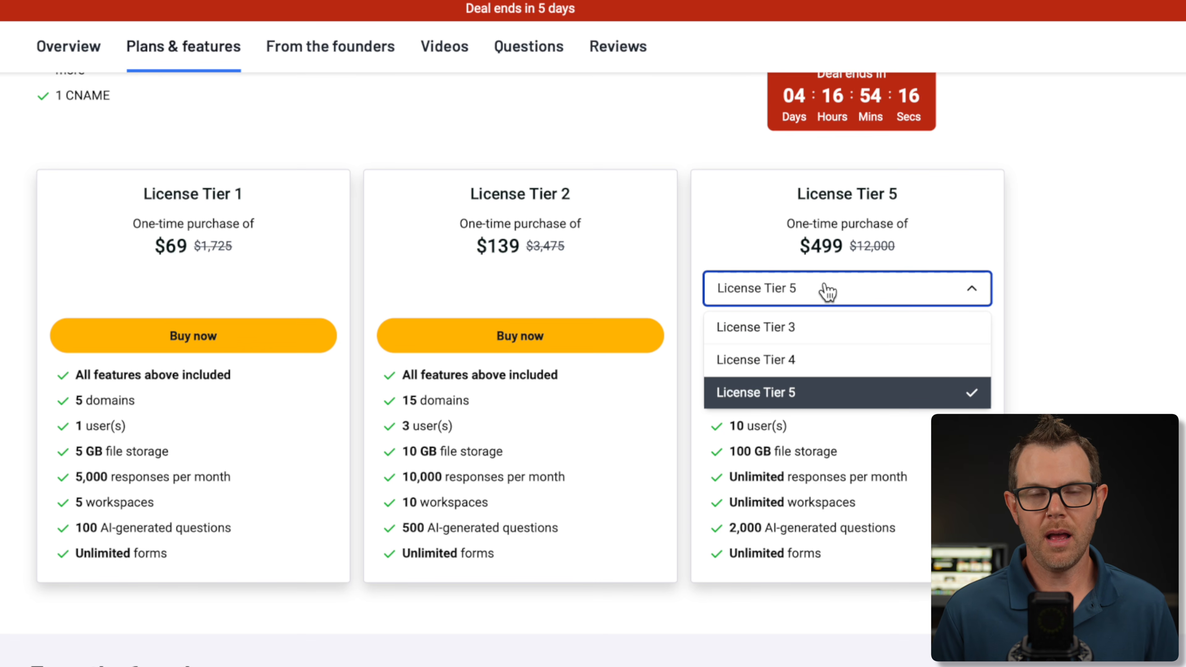